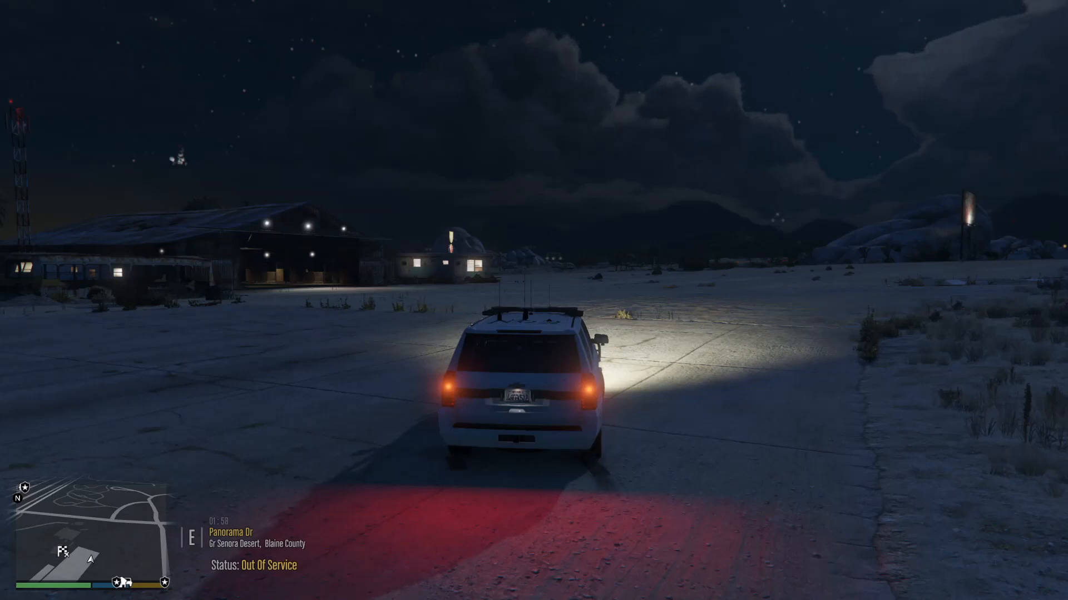
- Park the sheriff SUV on the desert airfield at night and record a short clip of it with the headlights toggled
{"action": "key", "text": "w"}
{"action": "key", "text": "a"}
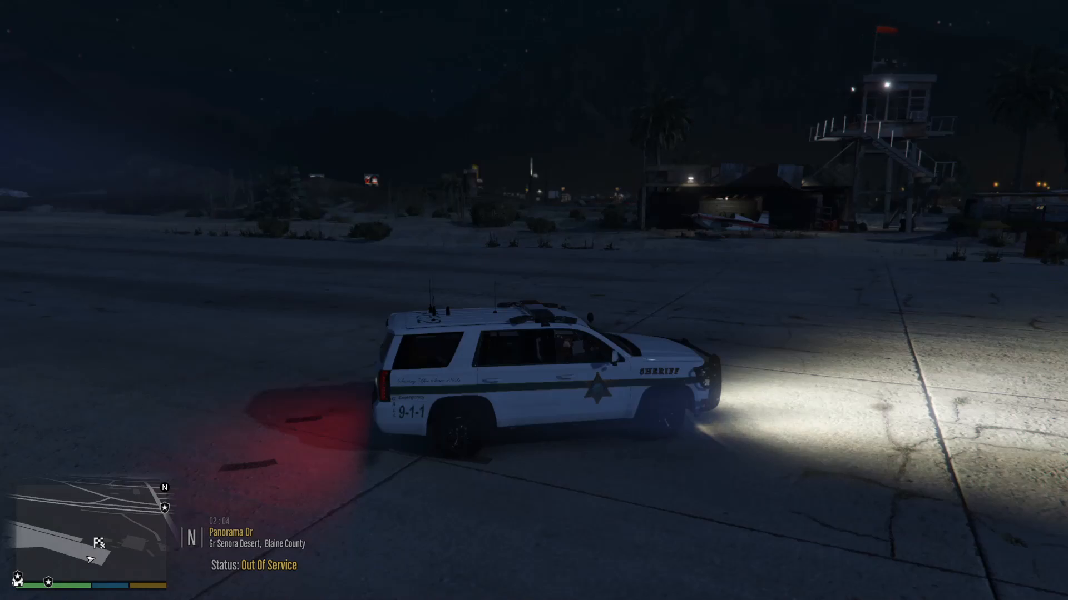
{"action": "key", "text": "F1"}
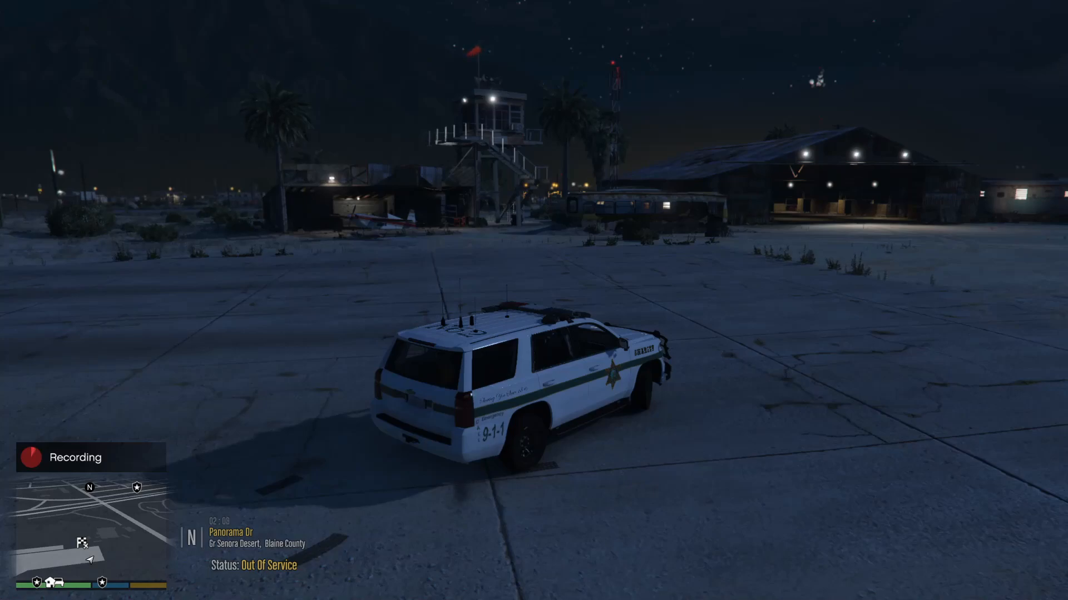
{"action": "key", "text": "h"}
{"action": "key", "text": "F1"}
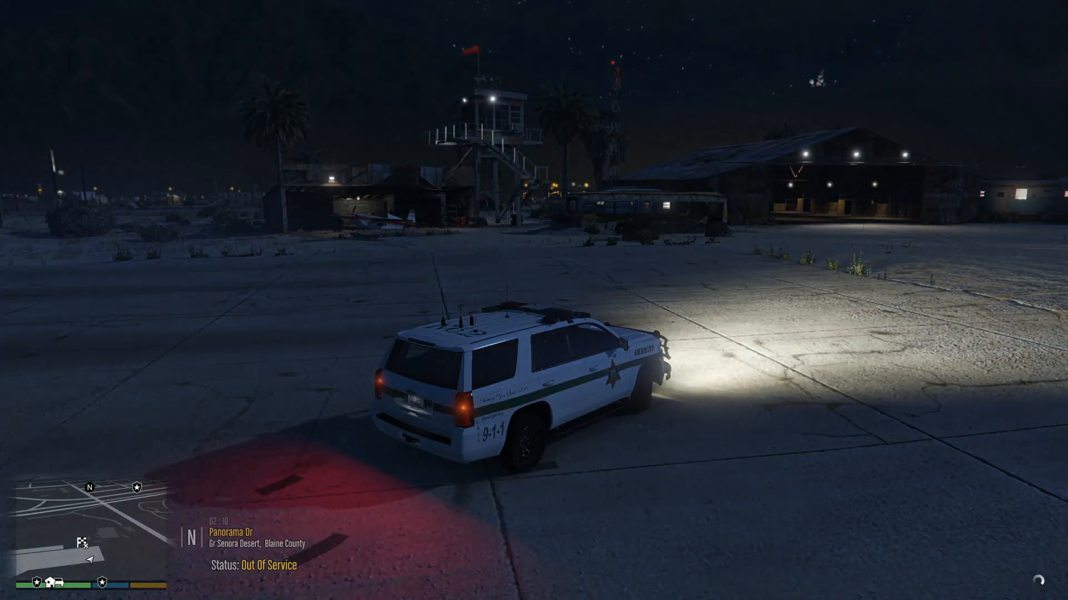
- Start a Rockstar Editor project with Aug-24-2021-Clip-0001 and open that clip for editing
{"action": "key", "text": "Escape"}
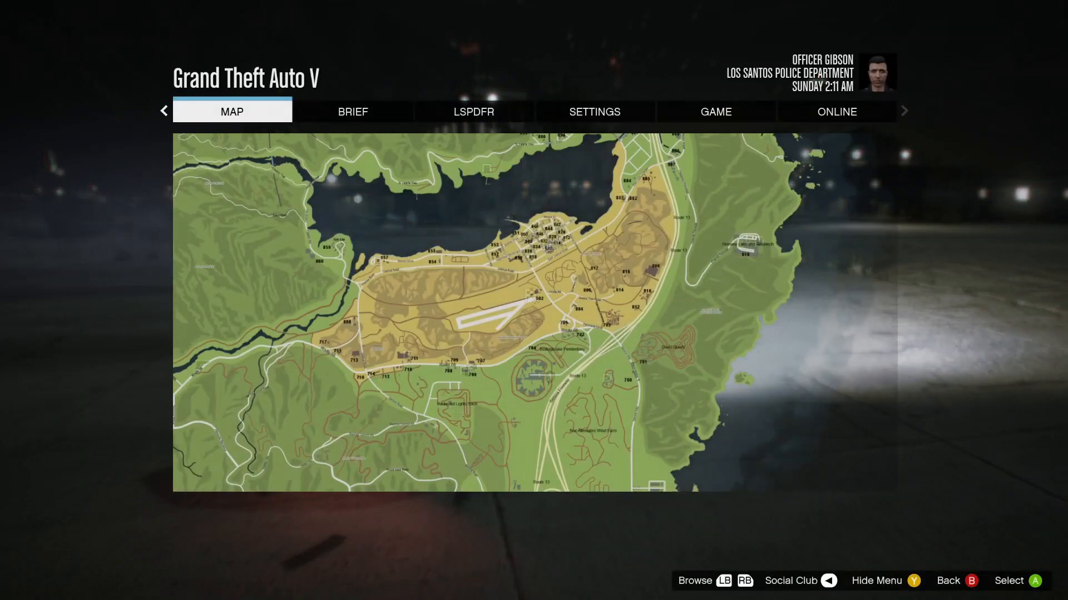
{"action": "key", "text": "q"}
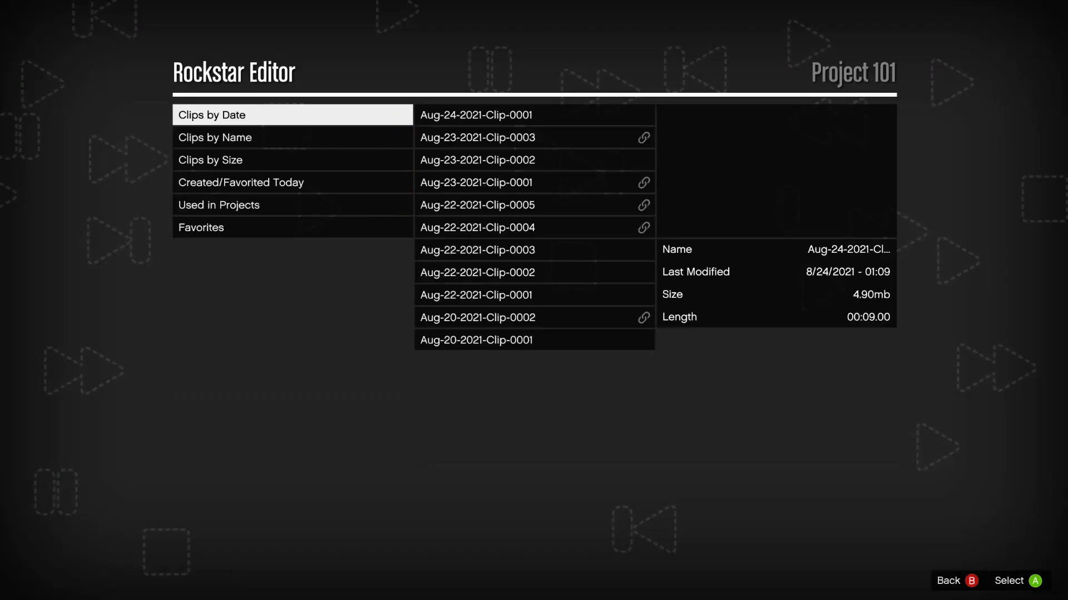
{"action": "key", "text": "Return"}
{"action": "key", "text": "Return"}
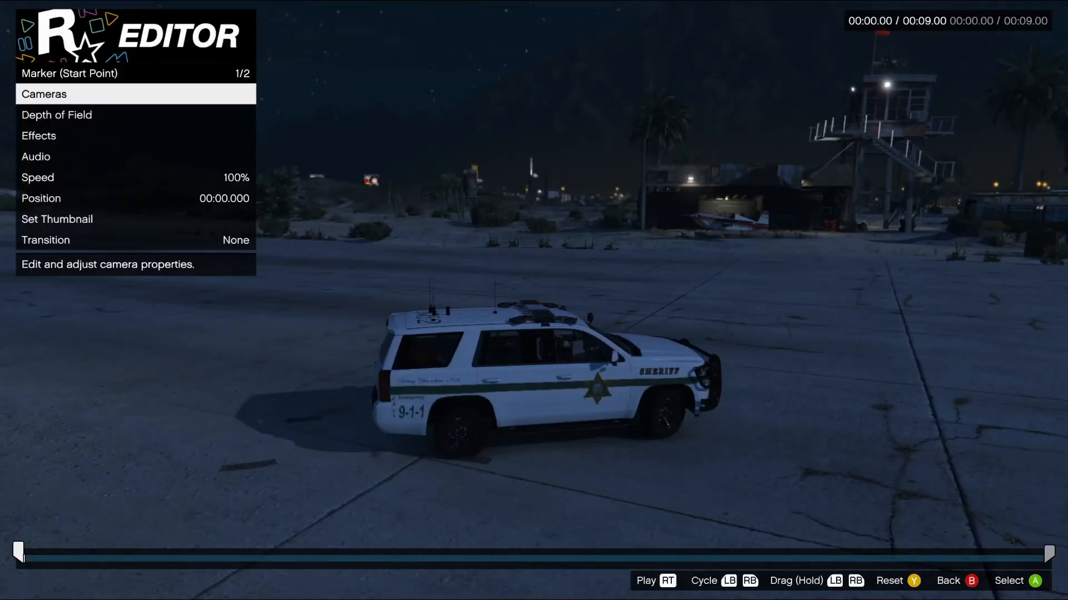
- Play and scrub the clip to 00:04.33 and add a marker there
{"action": "key", "text": "space"}
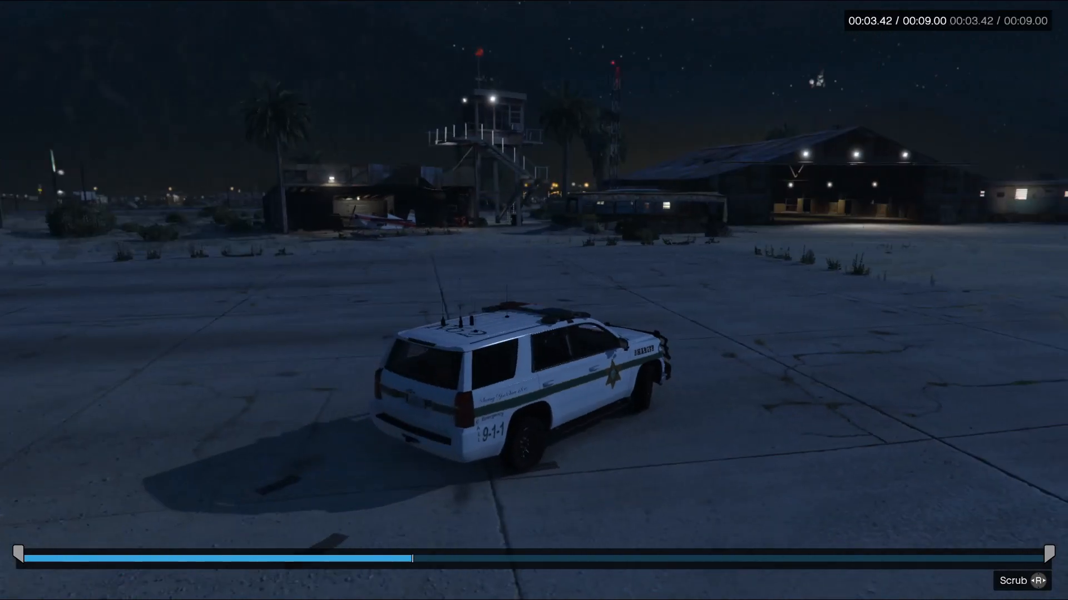
{"action": "key", "text": "Left"}
{"action": "key", "text": "Right"}
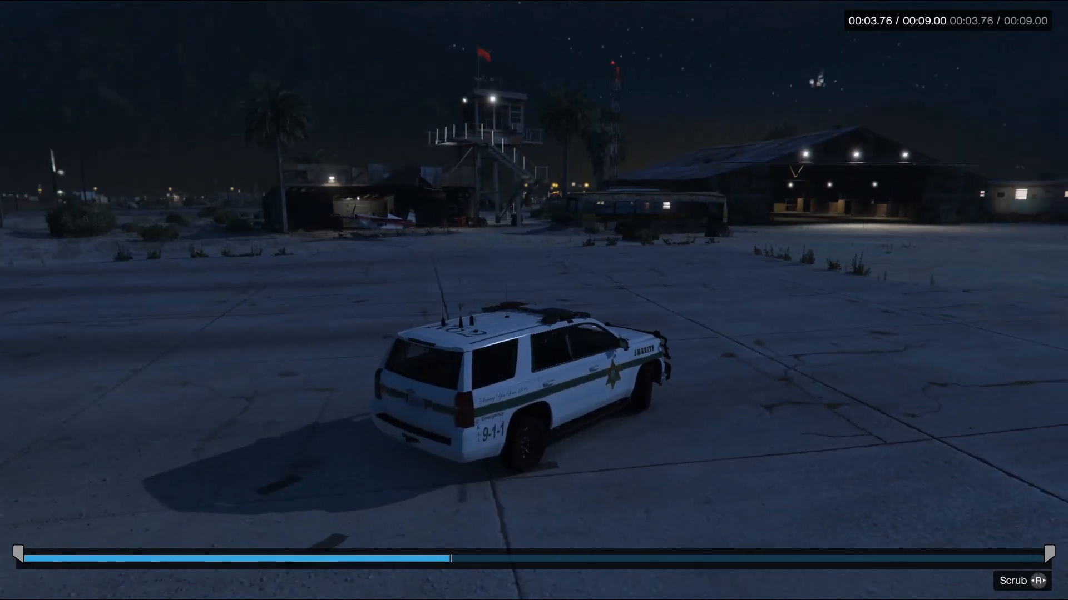
{"action": "key", "text": "Right"}
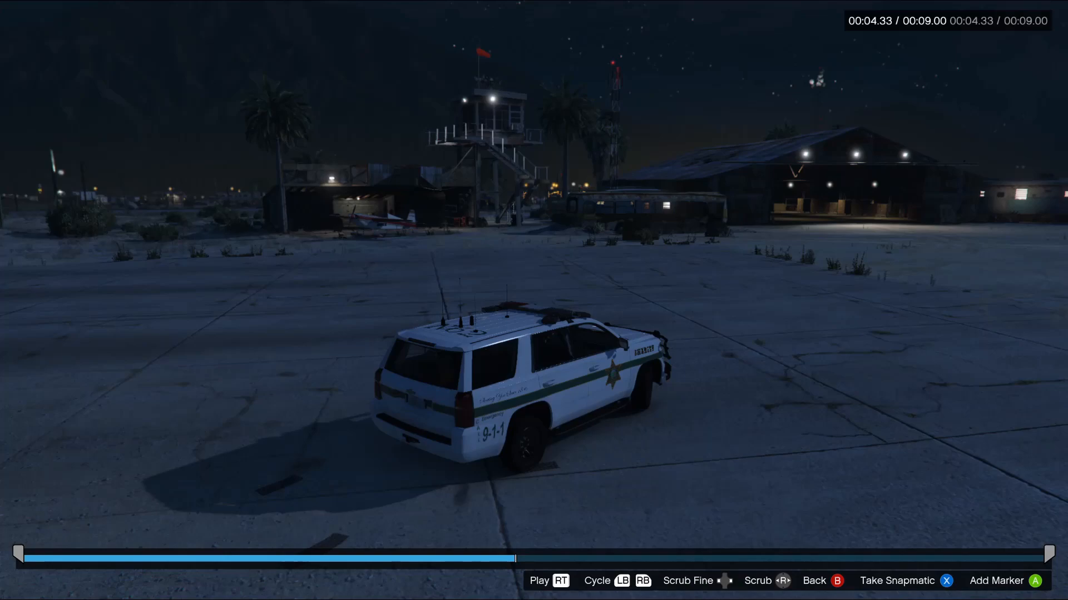
{"action": "key", "text": "Escape"}
{"action": "key", "text": "Escape"}
{"action": "key", "text": "Return"}
- Set the marker's camera type to Free Camera and position it low to frame the SUV's front and side
{"action": "key", "text": "Return"}
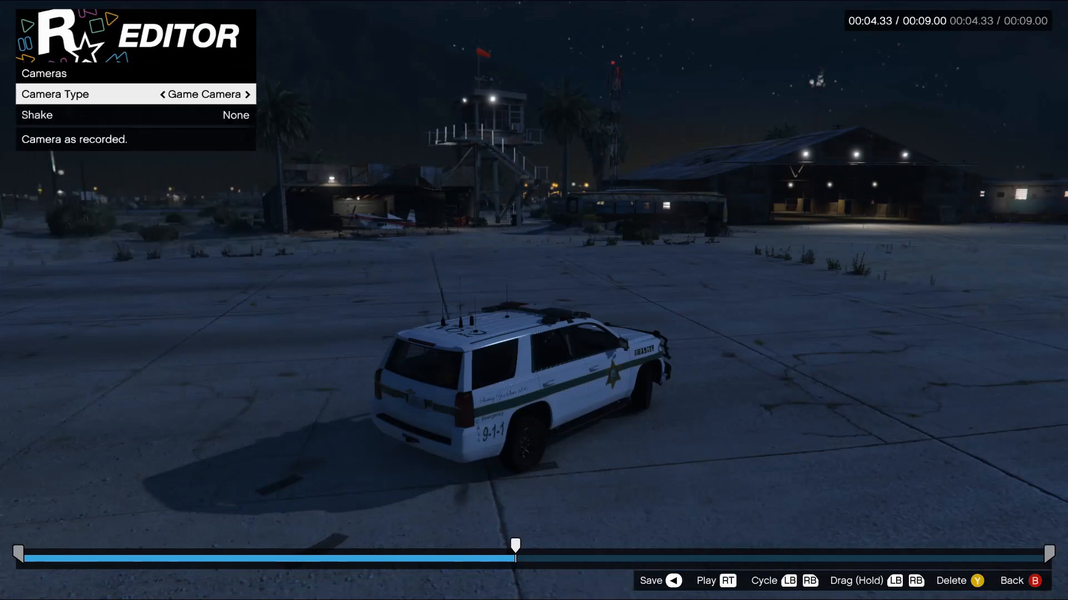
{"action": "key", "text": "Right"}
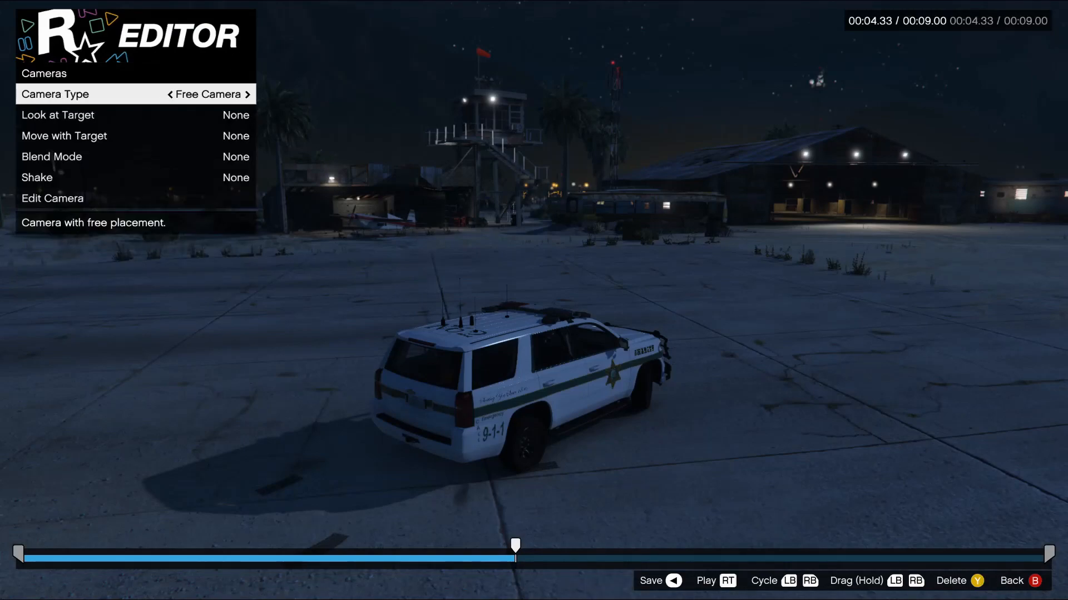
{"action": "key", "text": "Up"}
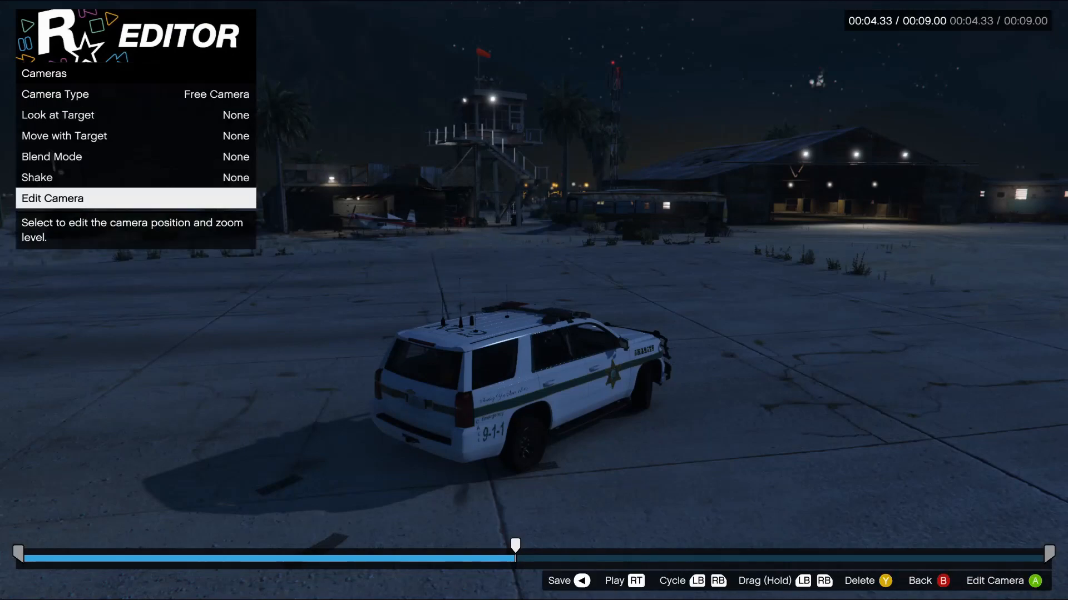
{"action": "key", "text": "Return"}
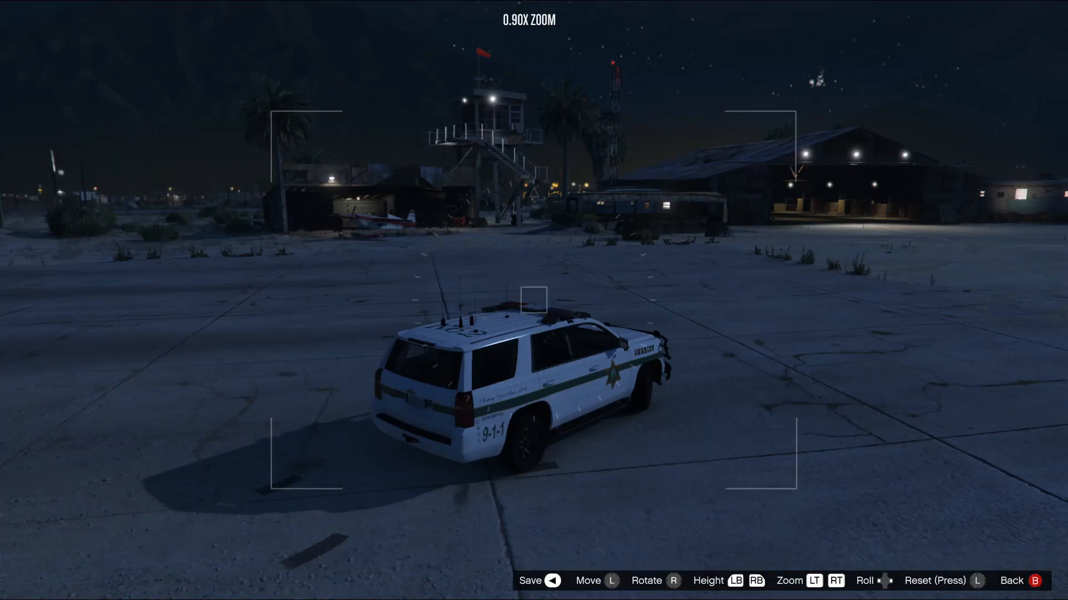
{"action": "key", "text": "d"}
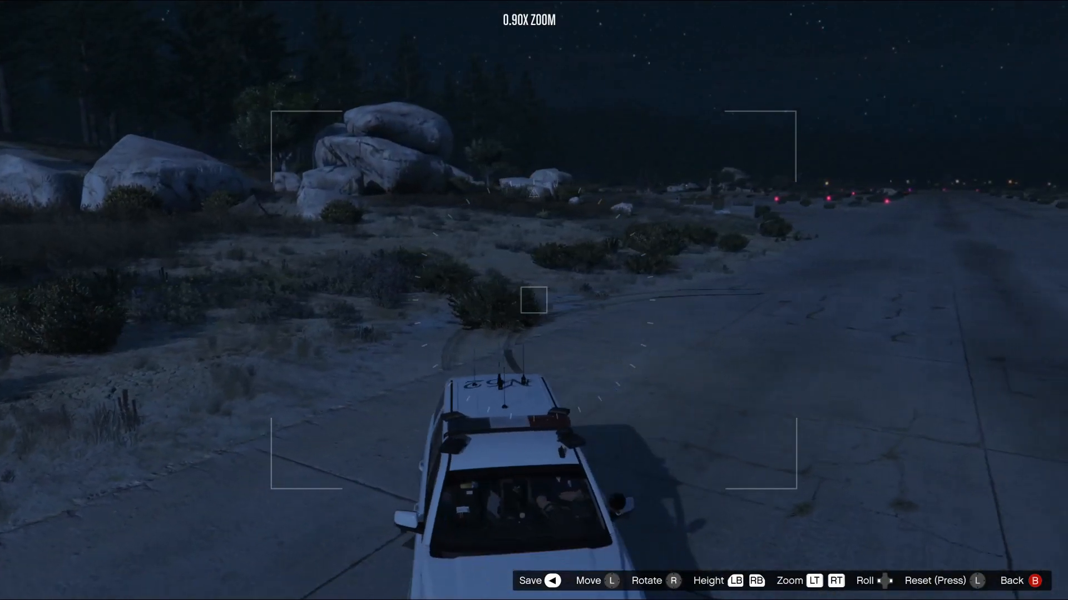
{"action": "key", "text": "s"}
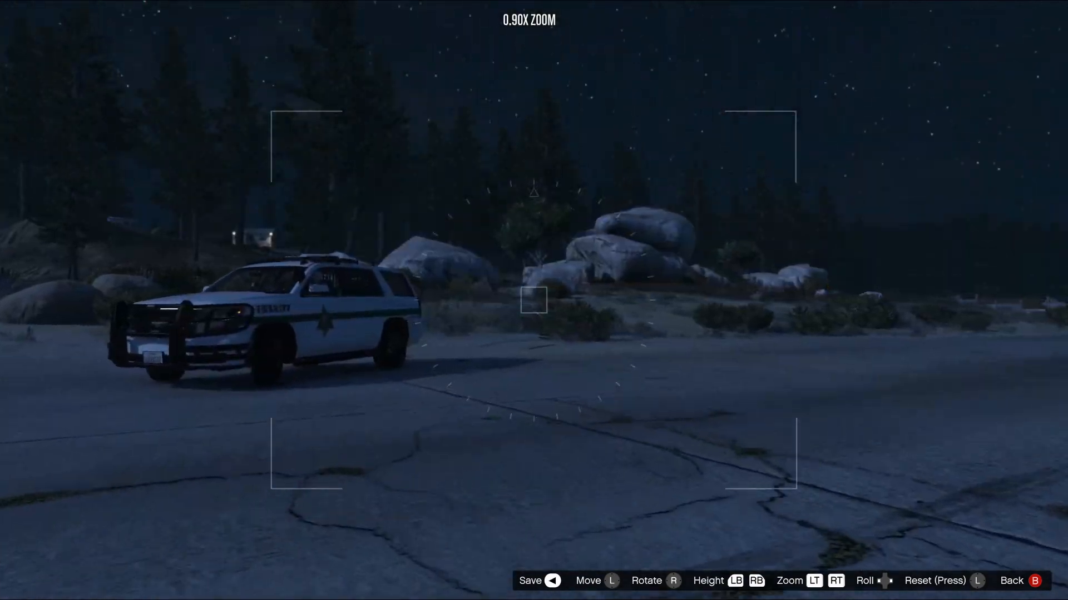
{"action": "key", "text": "d"}
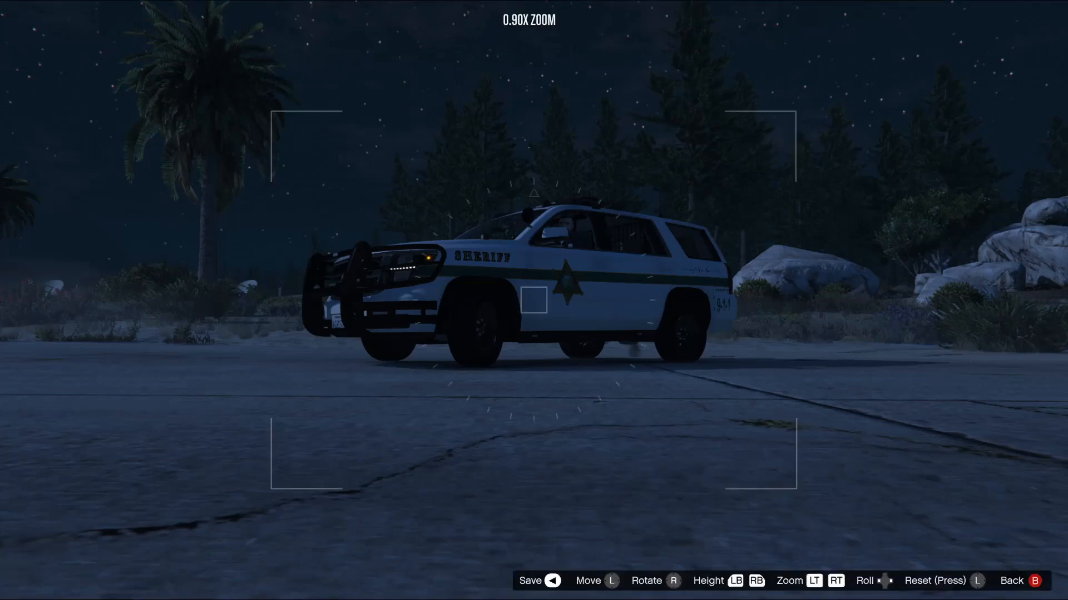
{"action": "key", "text": "Escape"}
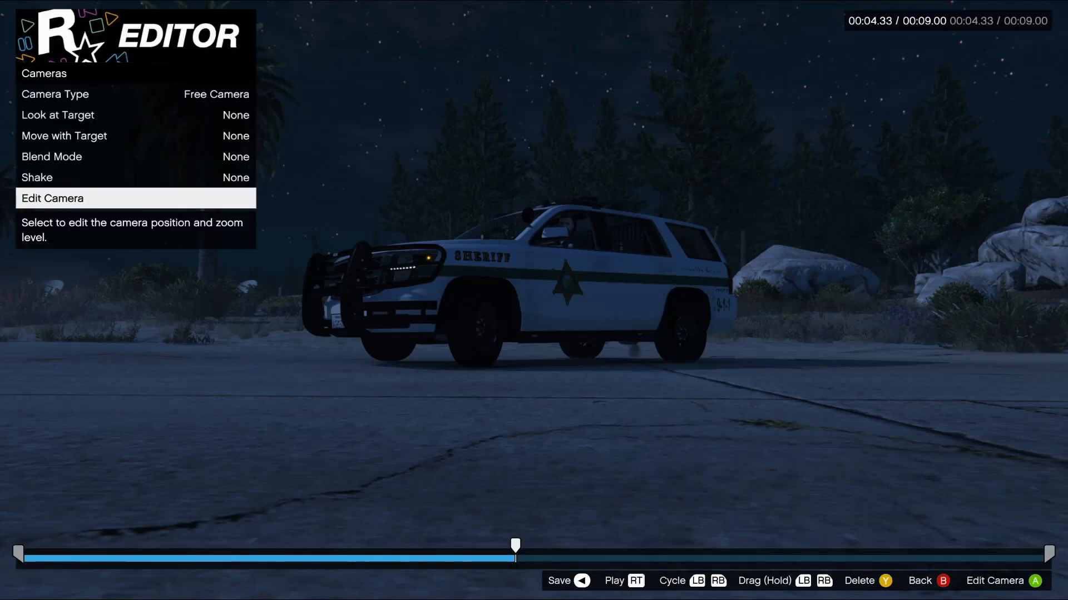
- Preview the visual filters available in the marker's effects, including Albuquerque, Gonzo, Inferno, Nueva Esperanza, Headroom and Chop
{"action": "key", "text": "Down"}
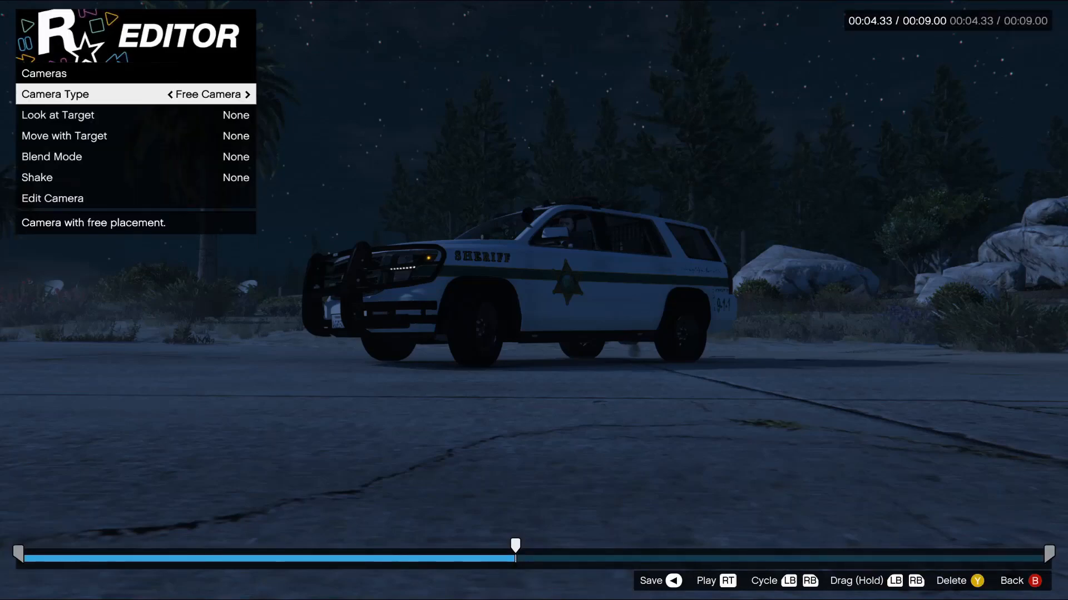
{"action": "key", "text": "Escape"}
{"action": "key", "text": "Down"}
{"action": "key", "text": "Down"}
{"action": "key", "text": "Return"}
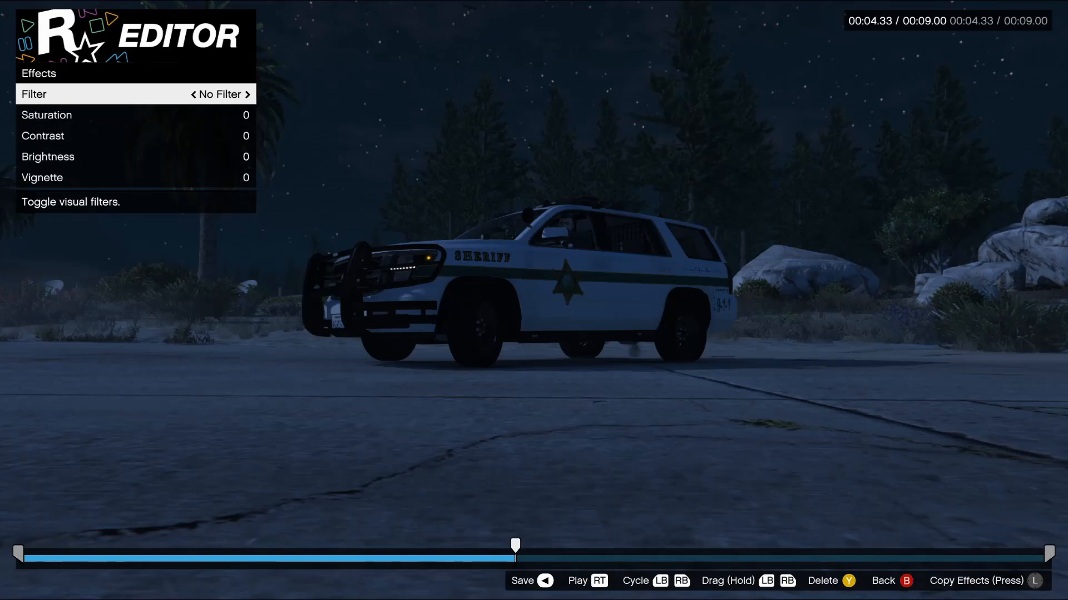
{"action": "key", "text": "Right"}
{"action": "key", "text": "Right"}
{"action": "key", "text": "Left"}
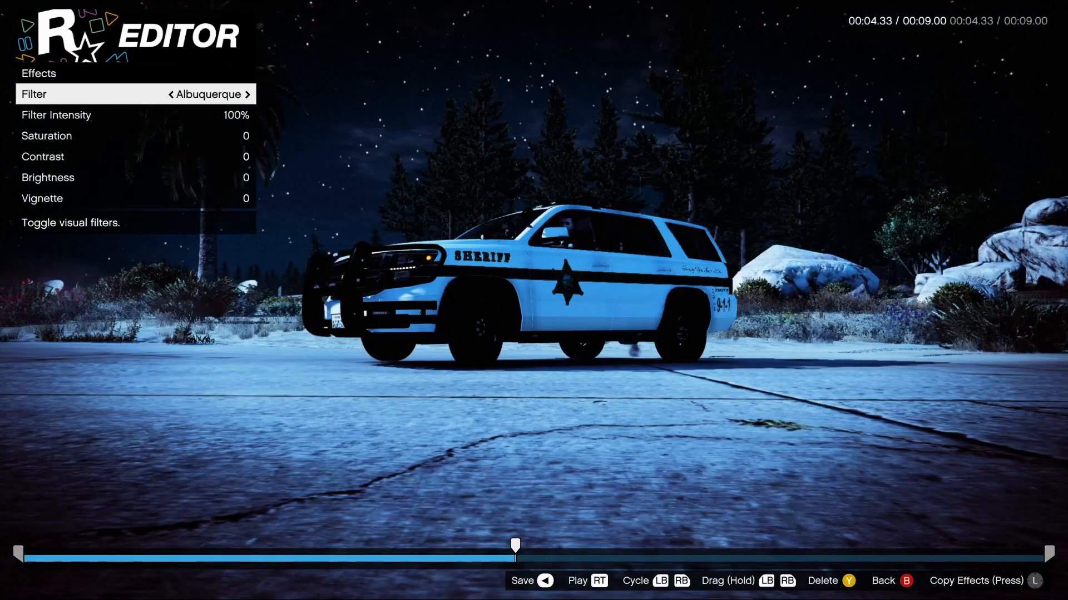
{"action": "key", "text": "Right"}
{"action": "key", "text": "Right"}
{"action": "key", "text": "Right"}
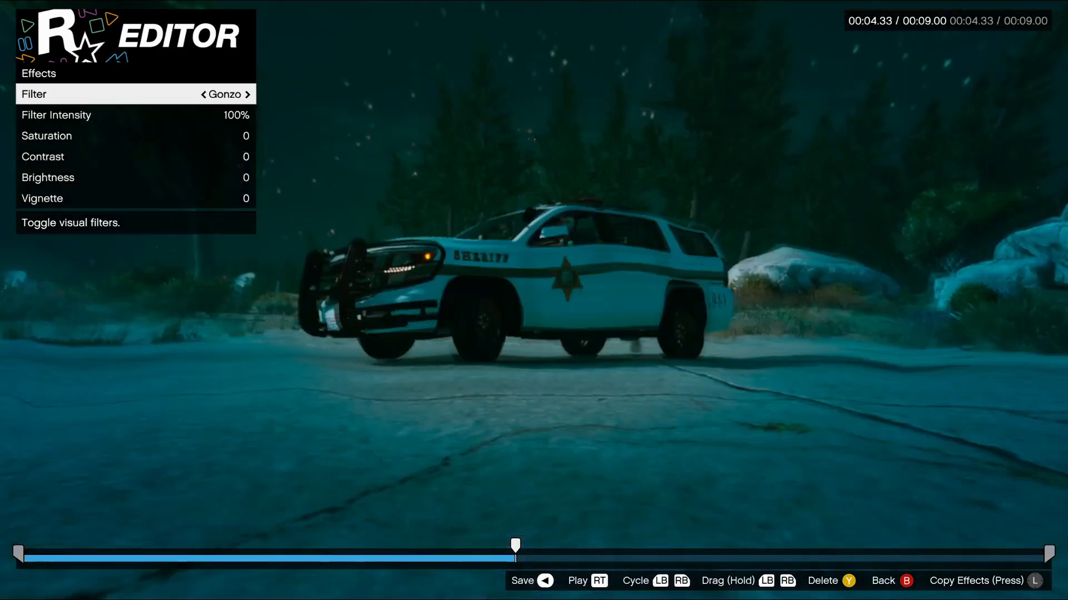
{"action": "key", "text": "Right"}
{"action": "key", "text": "Right"}
{"action": "key", "text": "Right"}
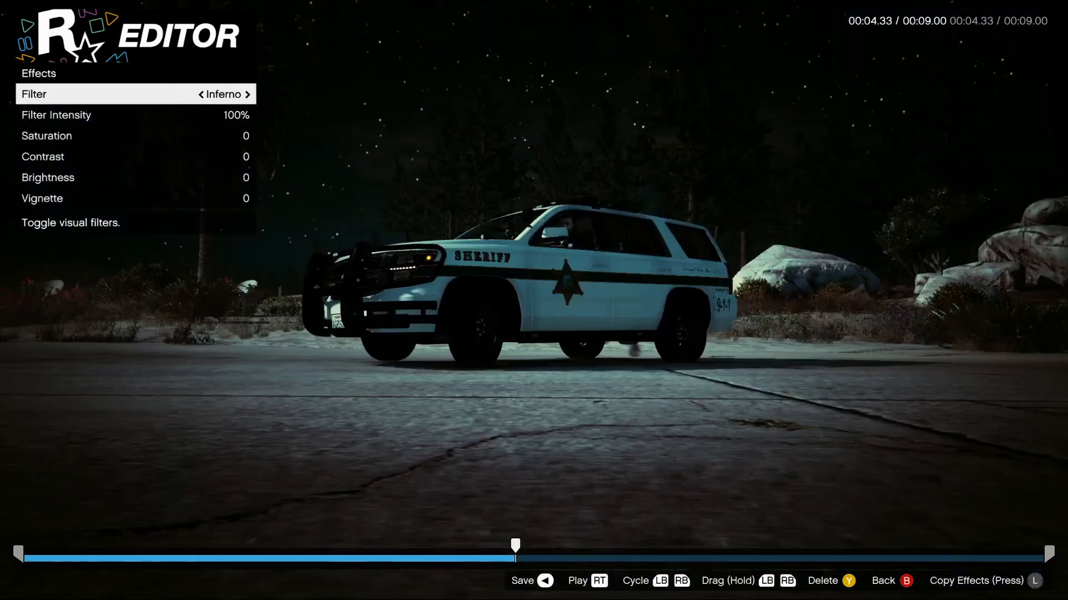
{"action": "key", "text": "Left"}
{"action": "key", "text": "Right"}
{"action": "key", "text": "Right"}
{"action": "key", "text": "Right"}
{"action": "key", "text": "Right"}
{"action": "key", "text": "Right"}
{"action": "key", "text": "Right"}
{"action": "key", "text": "Right"}
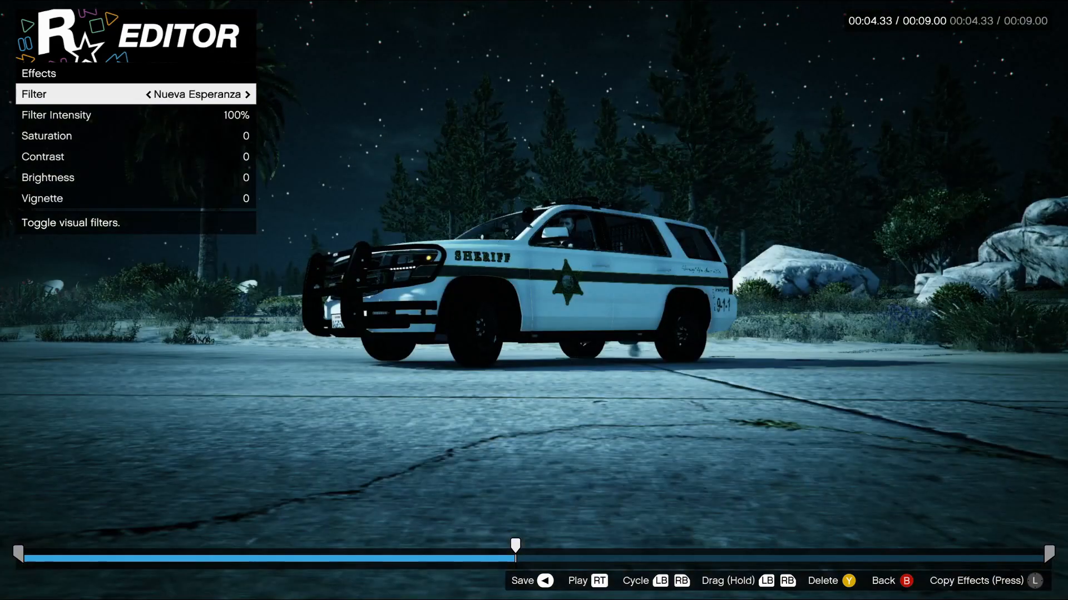
{"action": "key", "text": "Right"}
{"action": "key", "text": "Right"}
{"action": "key", "text": "Right"}
{"action": "key", "text": "Right"}
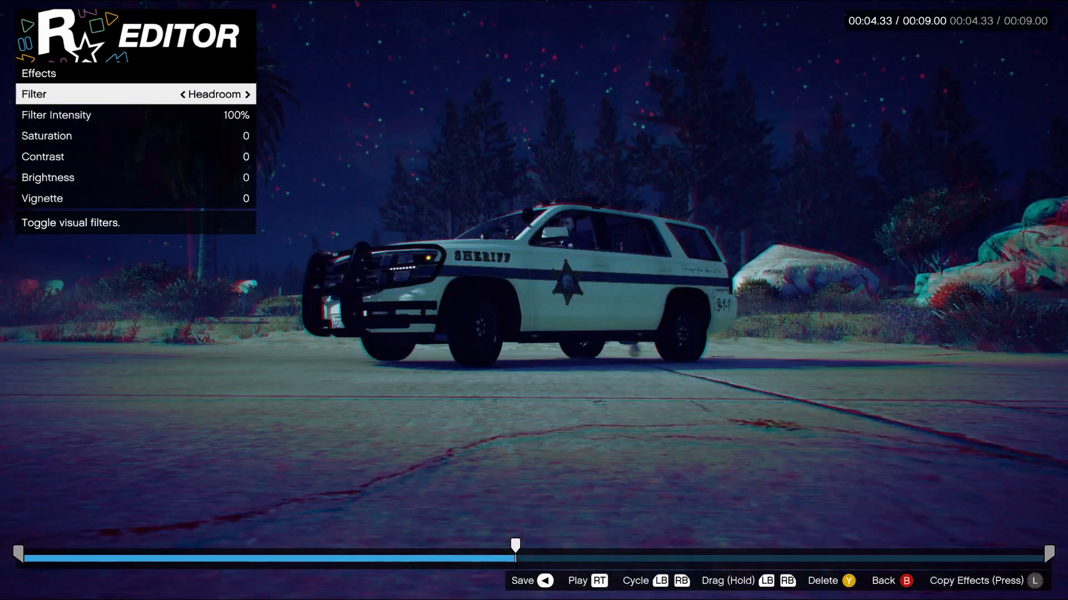
{"action": "key", "text": "Right"}
{"action": "key", "text": "Right"}
{"action": "key", "text": "Right"}
{"action": "key", "text": "Right"}
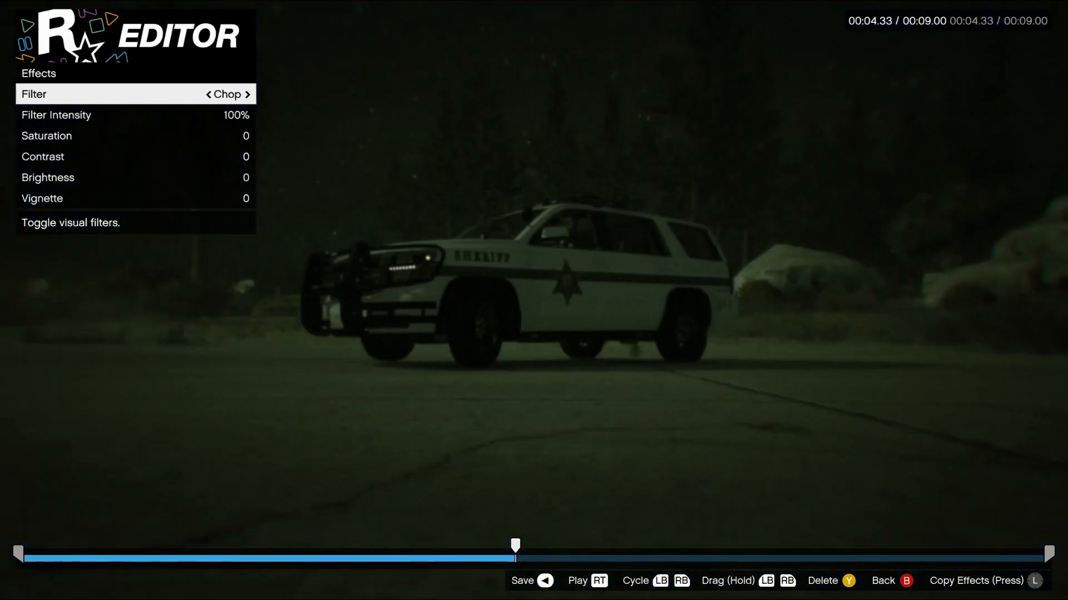
{"action": "key", "text": "Right"}
{"action": "key", "text": "Right"}
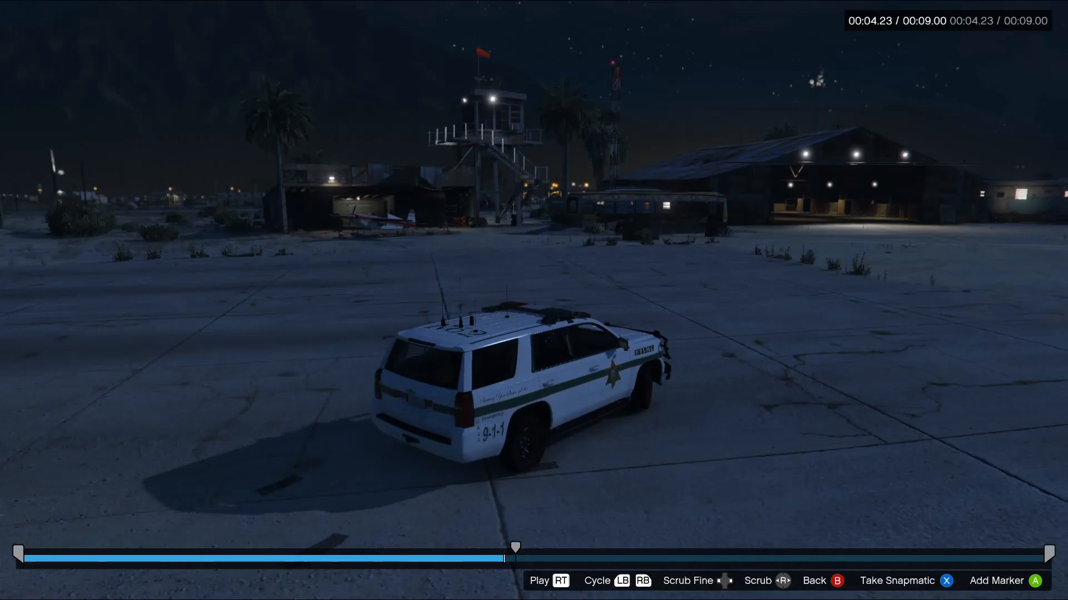
- Save the changes to the project and close it to return to the Rockstar Editor menu
{"action": "key", "text": "Escape"}
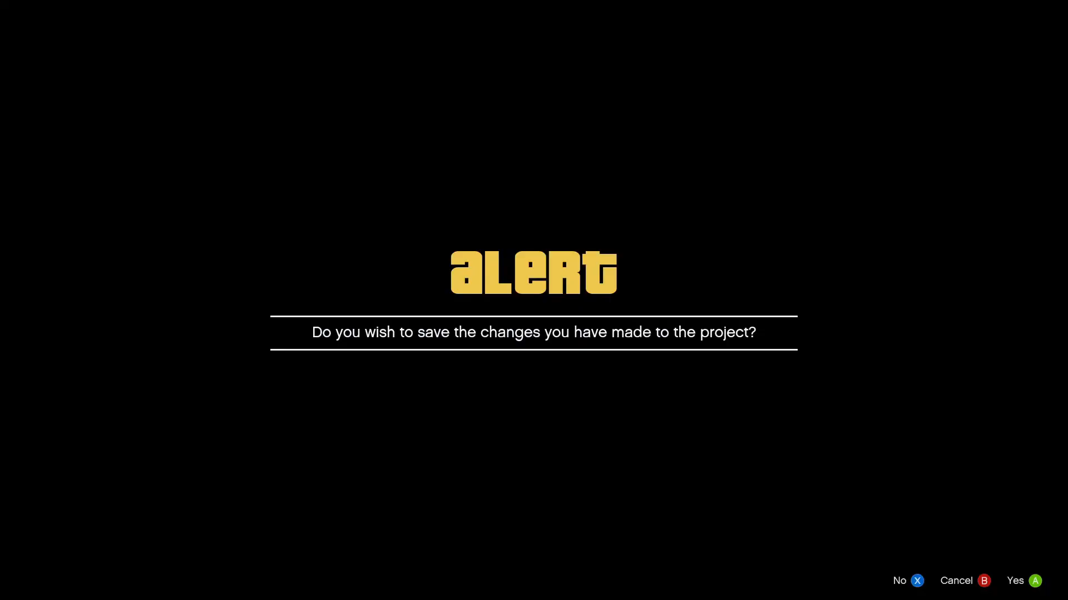
{"action": "key", "text": "Return"}
{"action": "key", "text": "Escape"}
{"action": "key", "text": "Up"}
{"action": "key", "text": "Return"}
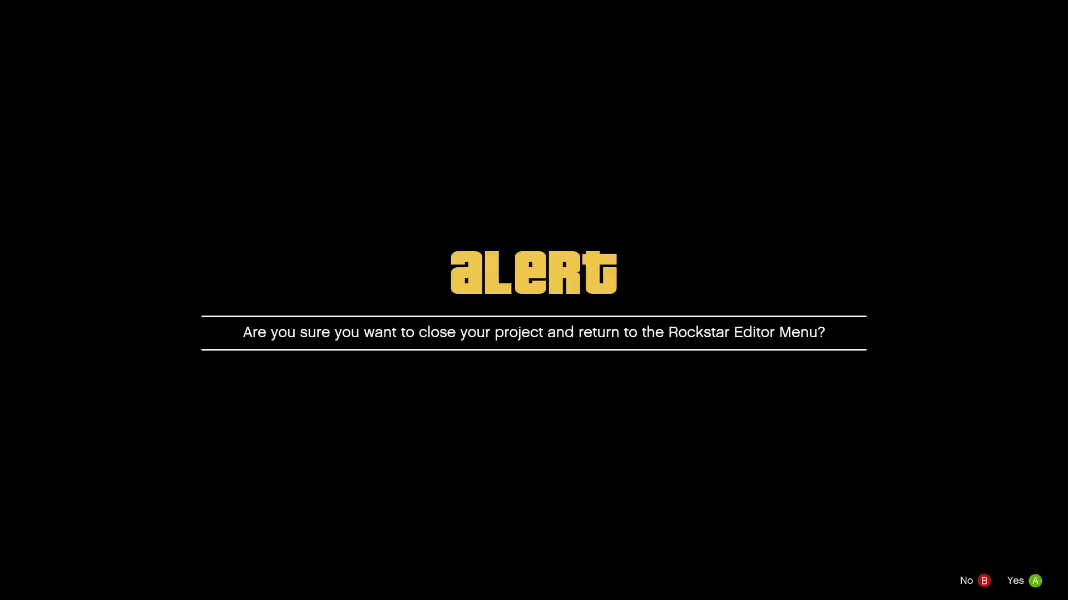
{"action": "key", "text": "Return"}
- Quit Grand Theft Auto V and return to the desktop
{"action": "key", "text": "Up"}
{"action": "key", "text": "Up"}
{"action": "key", "text": "Return"}
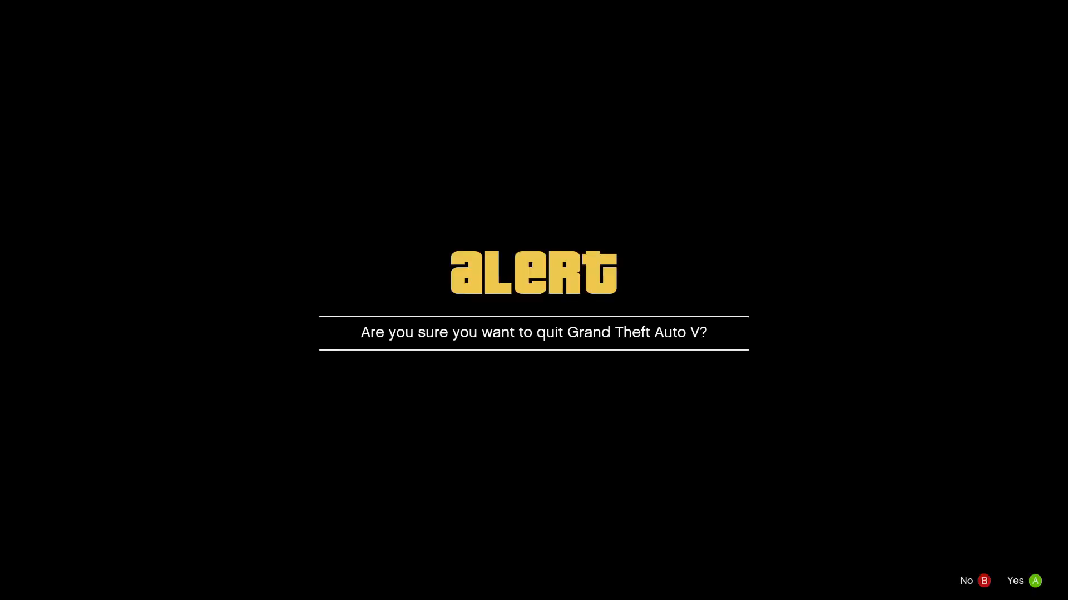
{"action": "key", "text": "Return"}
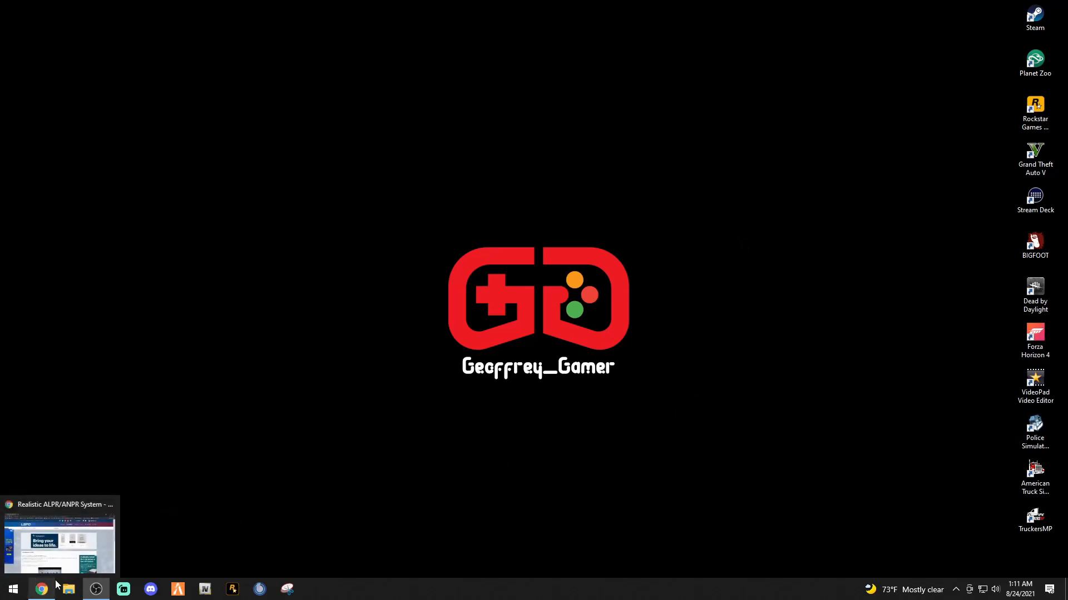
- Close the old browser window, switch to a new Chrome window and open the bookmarked DaFont site
{"action": "left_click", "coordinate": [112, 505]}
{"action": "left_click", "coordinate": [46, 593]}
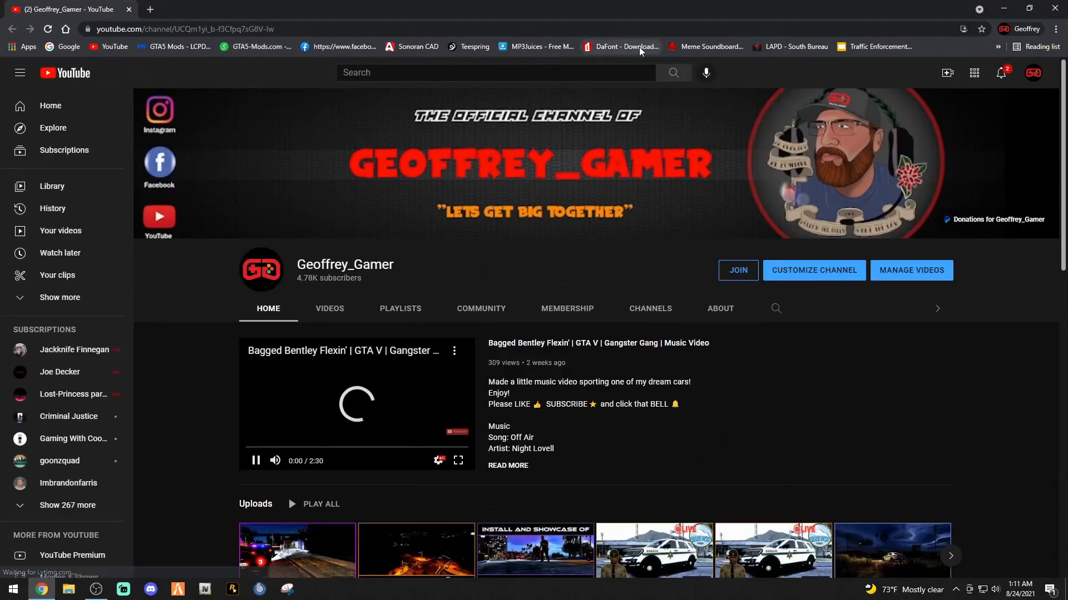
{"action": "left_click", "coordinate": [626, 47]}
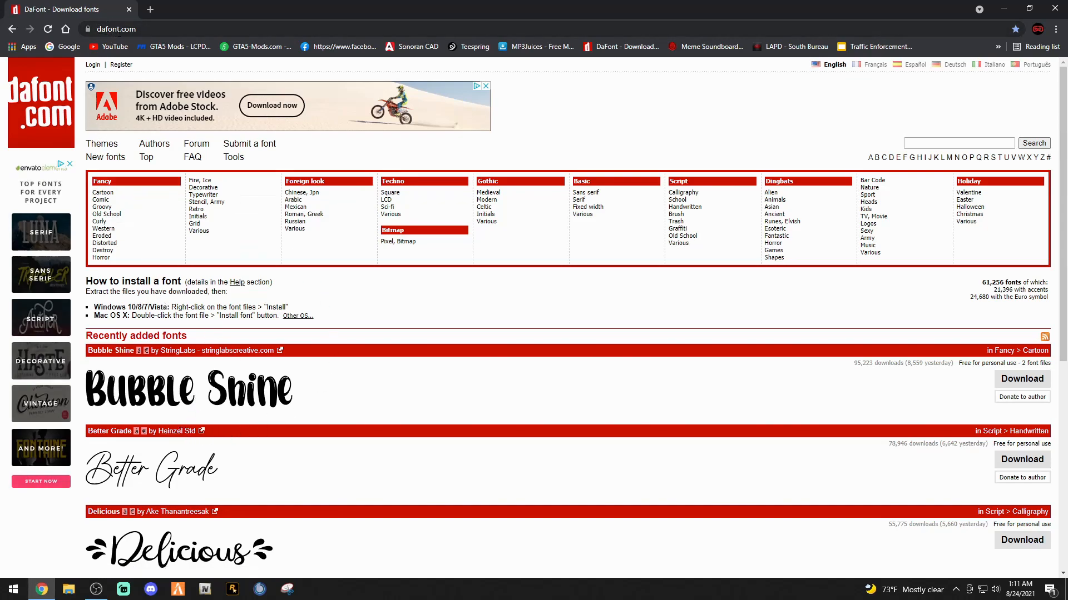
{"action": "scroll", "coordinate": [300, 495], "scroll_direction": "down", "scroll_amount": 5}
{"action": "scroll", "coordinate": [311, 497], "scroll_direction": "up", "scroll_amount": 5}
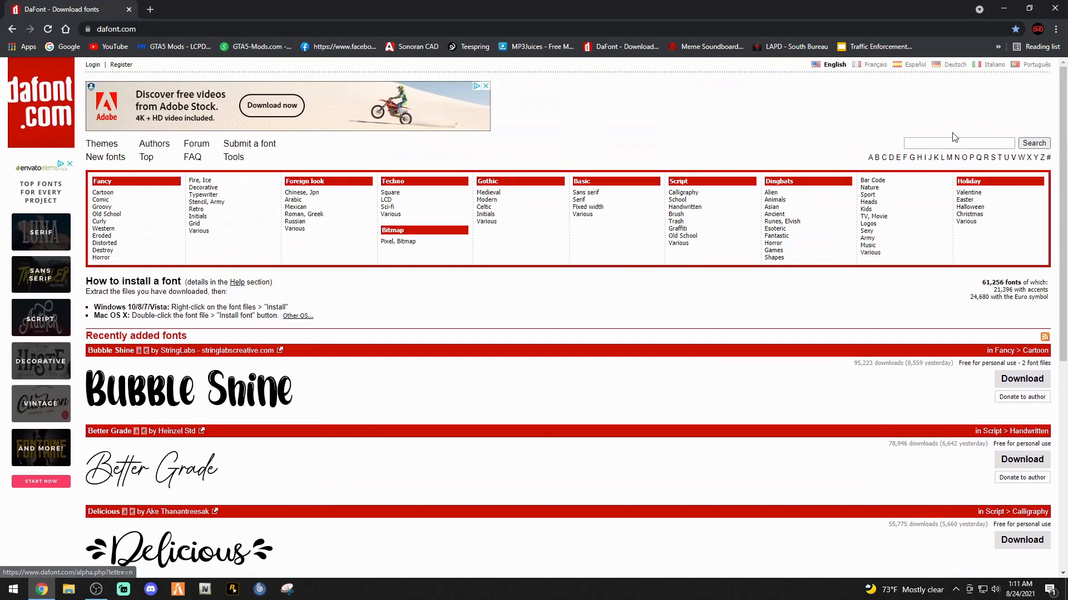
- Browse the Medieval fonts in DaFont's Gothic category
{"action": "left_click", "coordinate": [494, 196]}
{"action": "scroll", "coordinate": [167, 423], "scroll_direction": "down", "scroll_amount": 4}
{"action": "scroll", "coordinate": [183, 441], "scroll_direction": "down", "scroll_amount": 11}
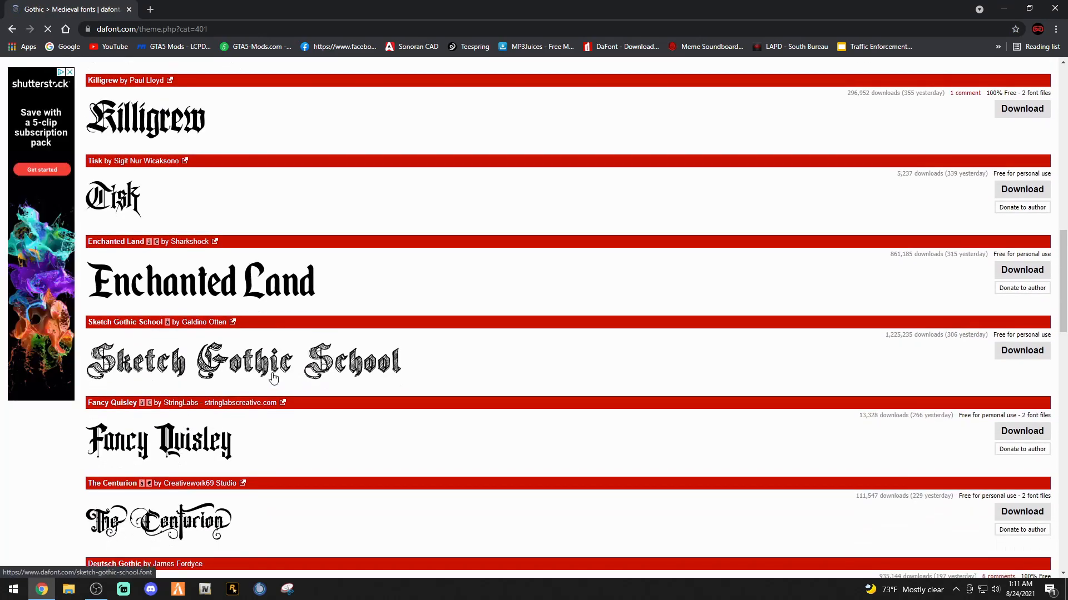
{"action": "scroll", "coordinate": [472, 388], "scroll_direction": "up", "scroll_amount": 15}
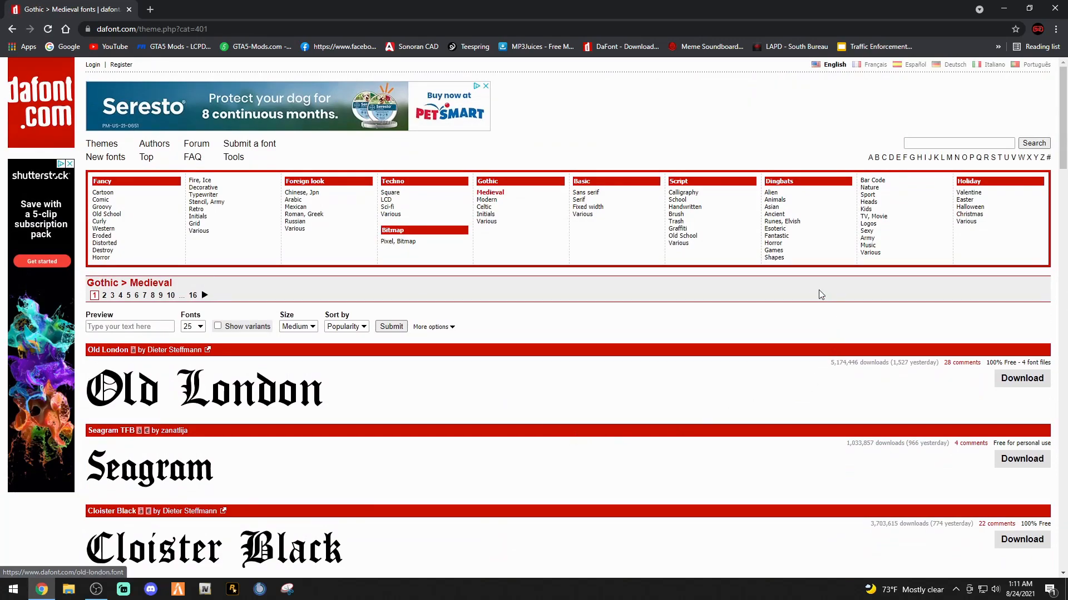
- Browse the Fantastic fonts in DaFont's Dingbats category
{"action": "left_click", "coordinate": [781, 238]}
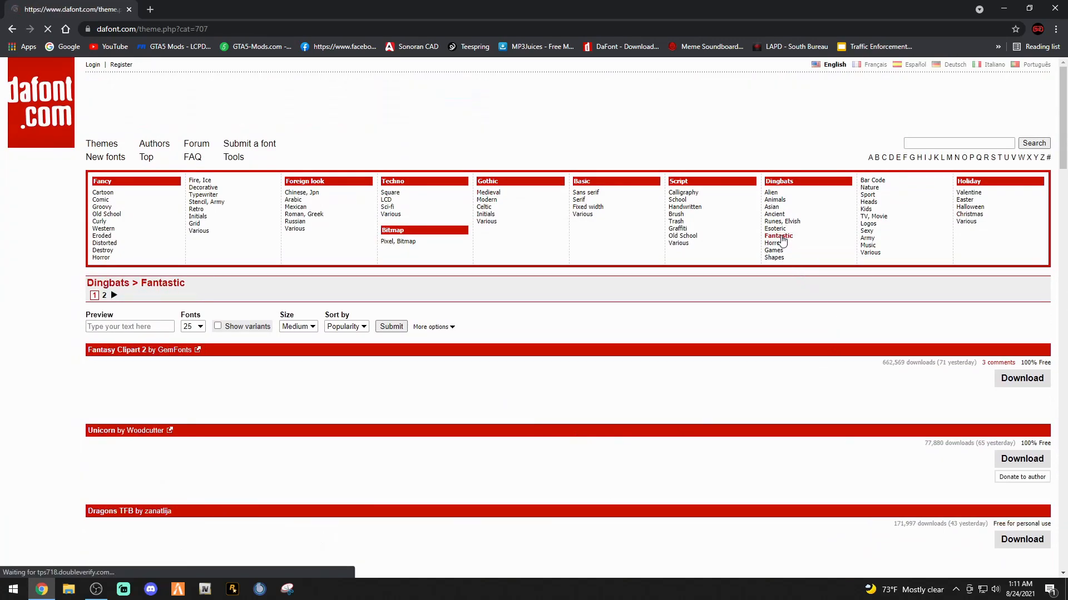
{"action": "scroll", "coordinate": [589, 439], "scroll_direction": "down", "scroll_amount": 7}
{"action": "scroll", "coordinate": [589, 440], "scroll_direction": "down", "scroll_amount": 7}
{"action": "scroll", "coordinate": [588, 442], "scroll_direction": "up", "scroll_amount": 14}
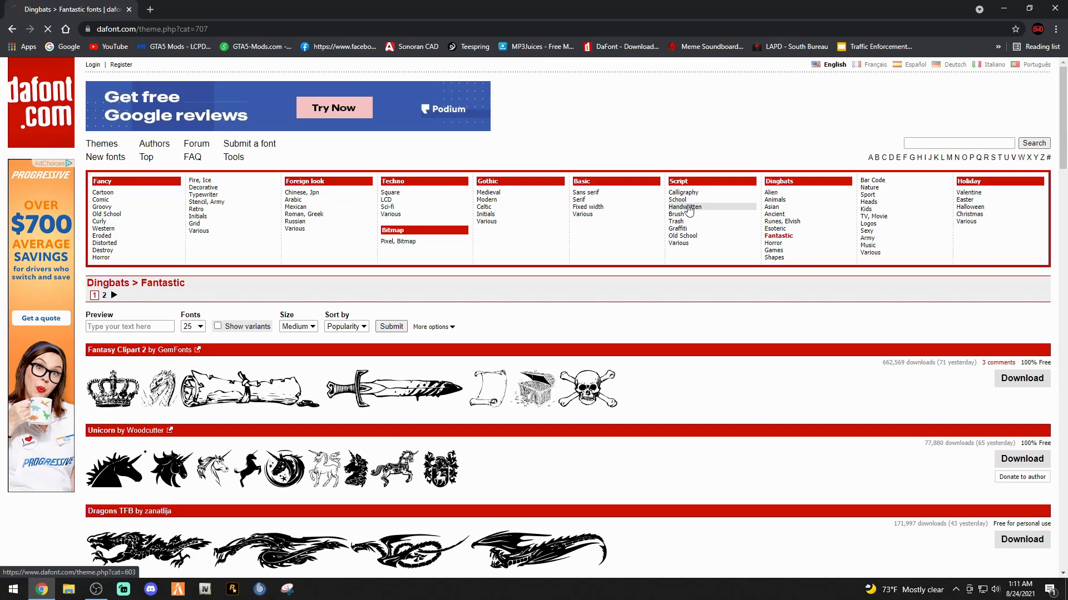
- Find the Baby Doll font among the Handwritten fonts in the Script category and download it
{"action": "scroll", "coordinate": [500, 458], "scroll_direction": "down", "scroll_amount": 8}
{"action": "scroll", "coordinate": [503, 508], "scroll_direction": "down", "scroll_amount": 5}
{"action": "scroll", "coordinate": [494, 505], "scroll_direction": "down", "scroll_amount": 5}
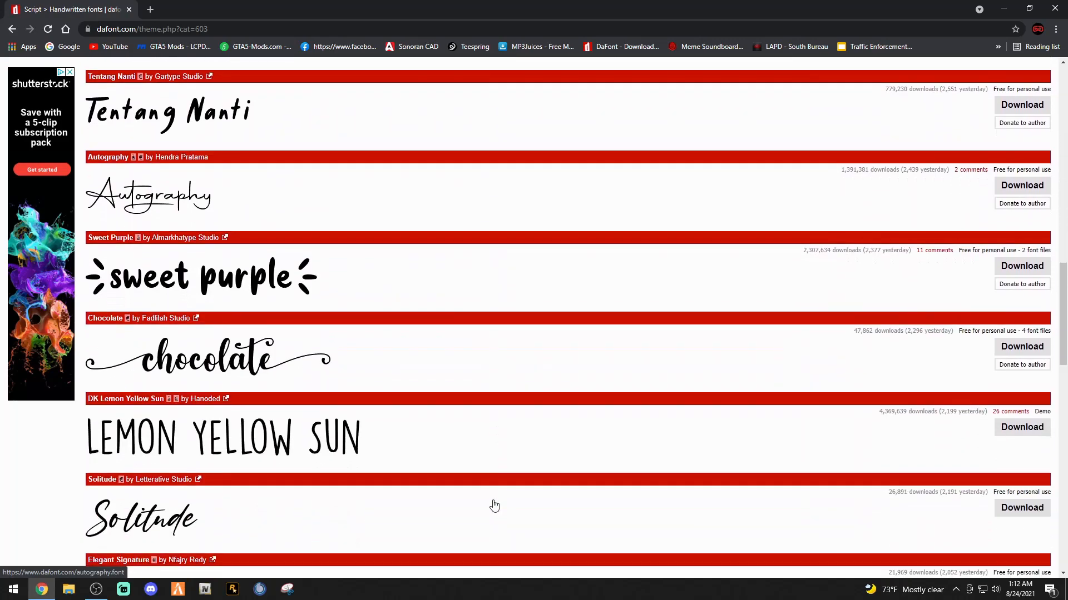
{"action": "scroll", "coordinate": [494, 505], "scroll_direction": "down", "scroll_amount": 6}
{"action": "scroll", "coordinate": [495, 505], "scroll_direction": "down", "scroll_amount": 6}
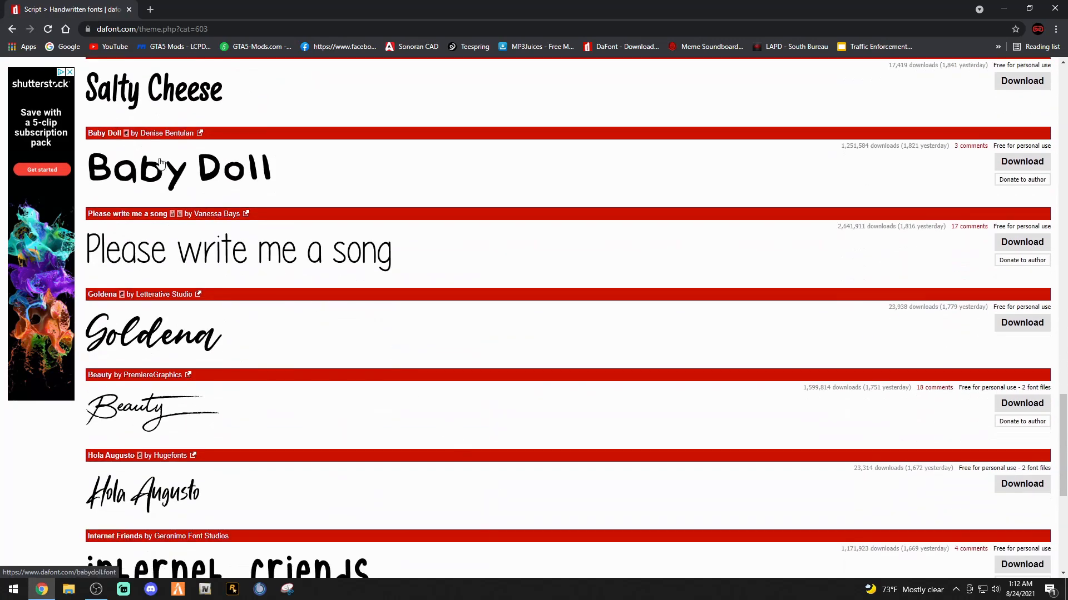
{"action": "left_click", "coordinate": [1005, 167]}
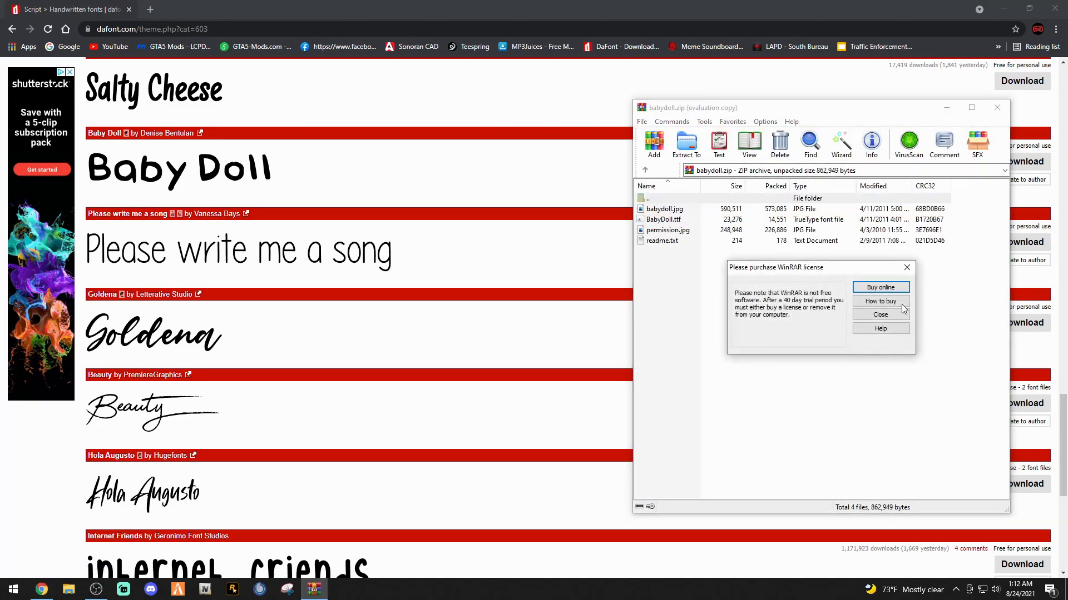
- Install the BabyDoll.ttf font from the downloaded babydoll.zip archive and close the font preview and archive windows
{"action": "left_click", "coordinate": [880, 315]}
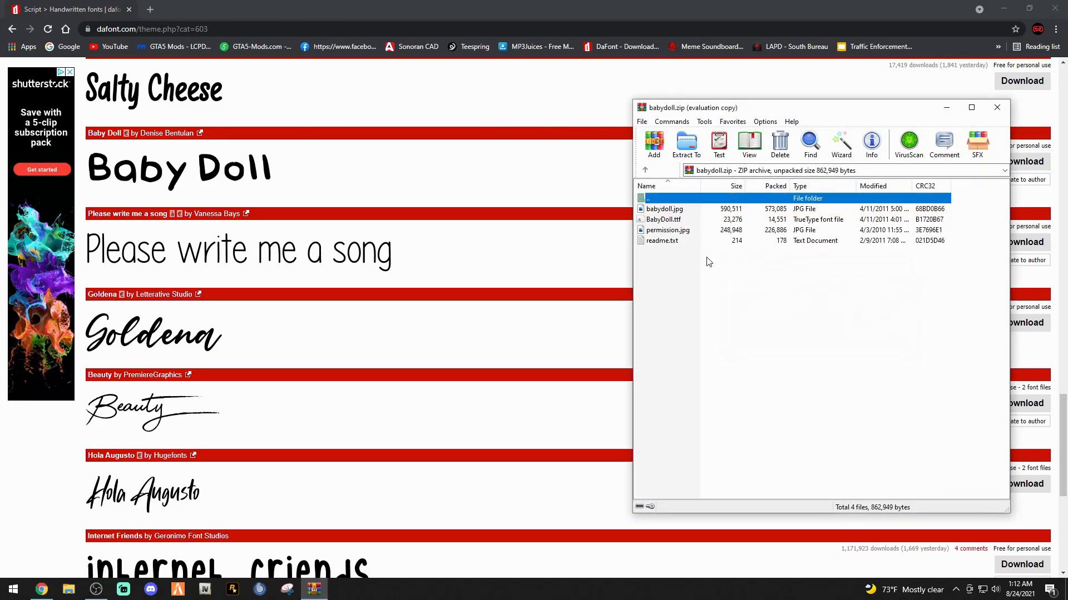
{"action": "double_click", "coordinate": [675, 223]}
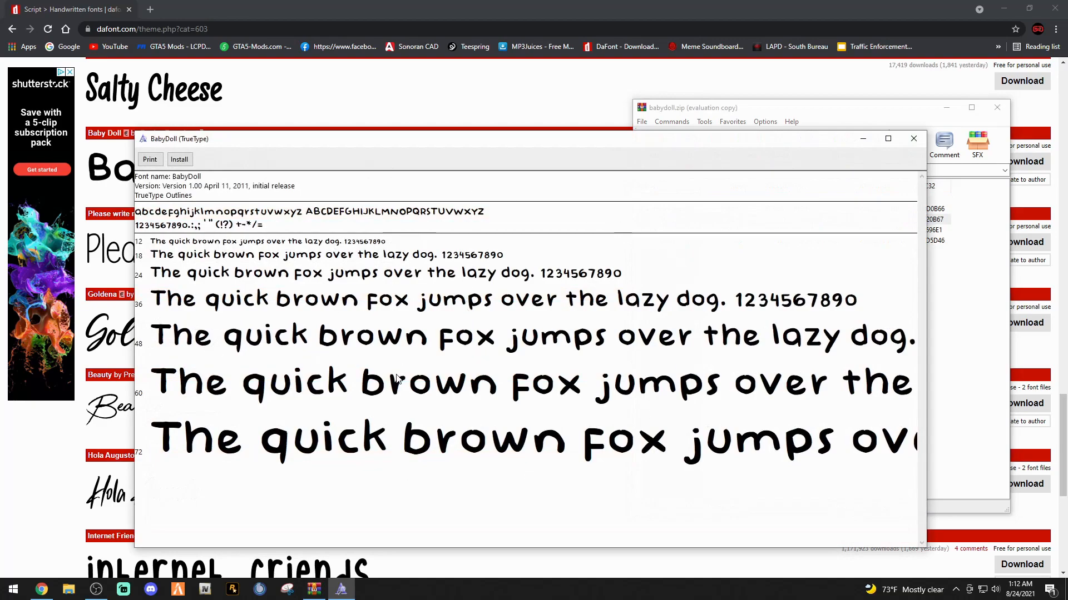
{"action": "left_click", "coordinate": [176, 162]}
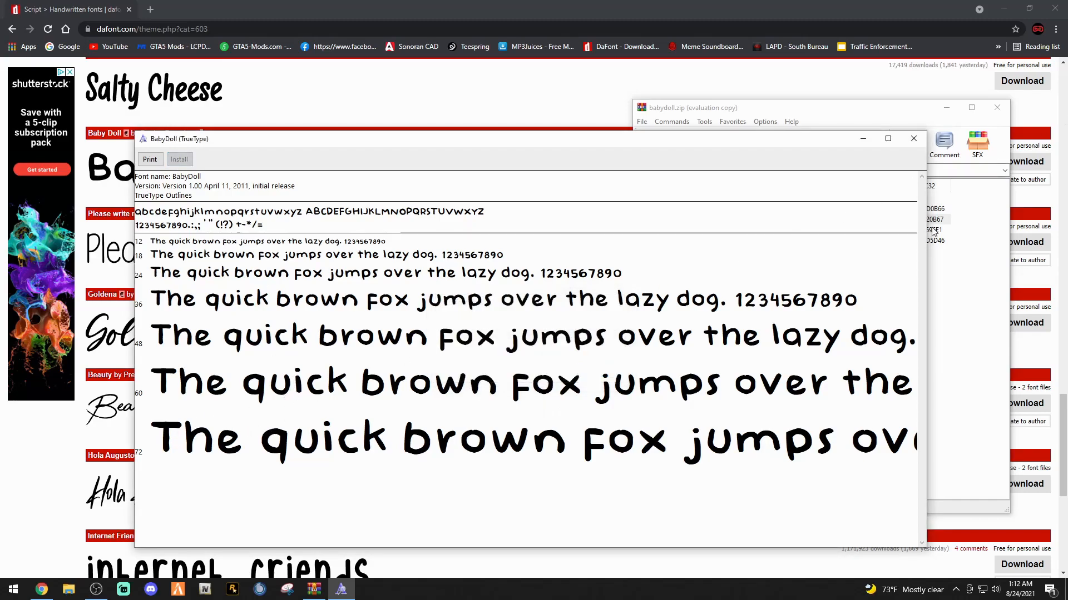
{"action": "left_click", "coordinate": [913, 139]}
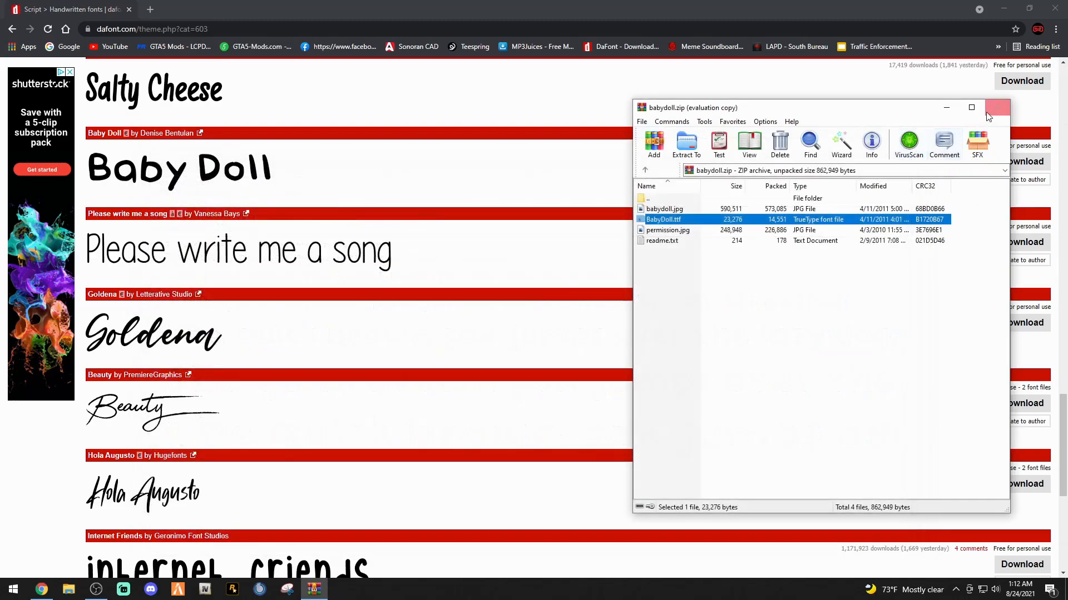
{"action": "left_click", "coordinate": [988, 117]}
- Browse the Fixed width fonts in DaFont's Basic category
{"action": "scroll", "coordinate": [331, 448], "scroll_direction": "down", "scroll_amount": 7}
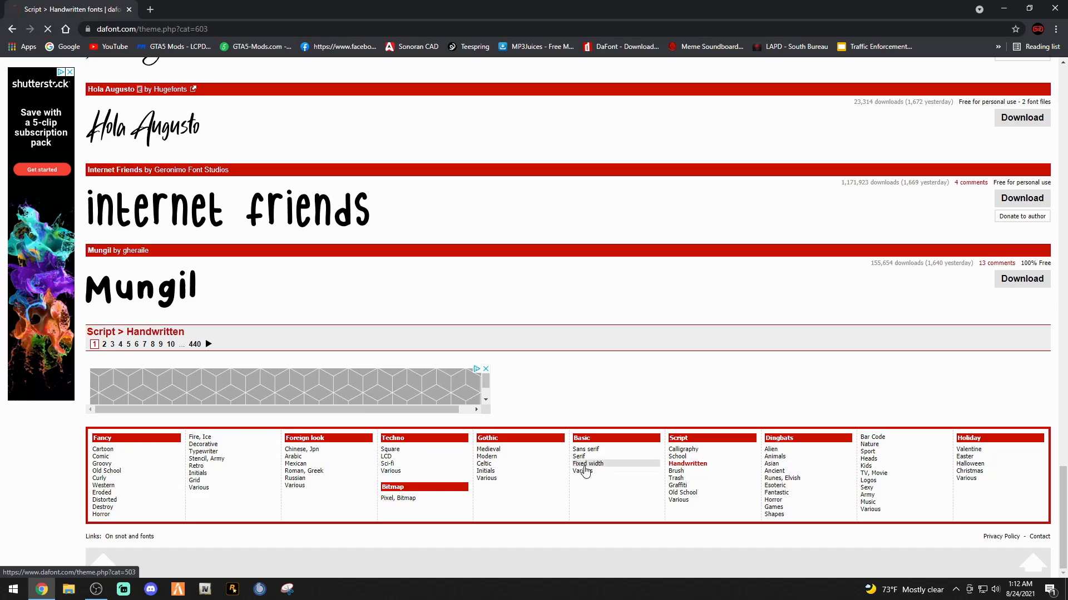
{"action": "scroll", "coordinate": [409, 475], "scroll_direction": "down", "scroll_amount": 6}
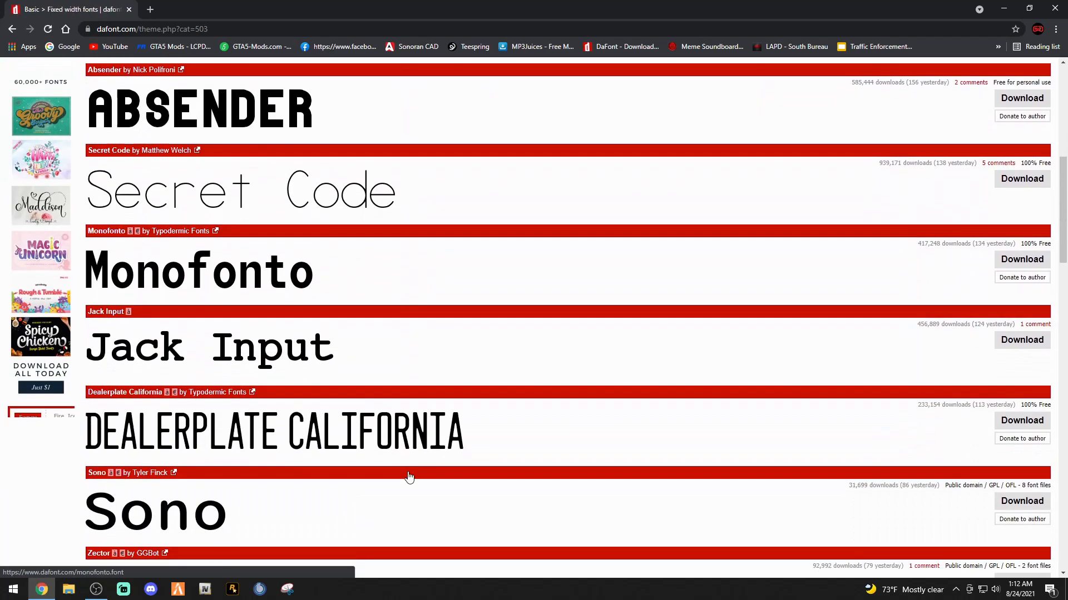
{"action": "scroll", "coordinate": [408, 477], "scroll_direction": "down", "scroll_amount": 5}
{"action": "scroll", "coordinate": [403, 478], "scroll_direction": "up", "scroll_amount": 3}
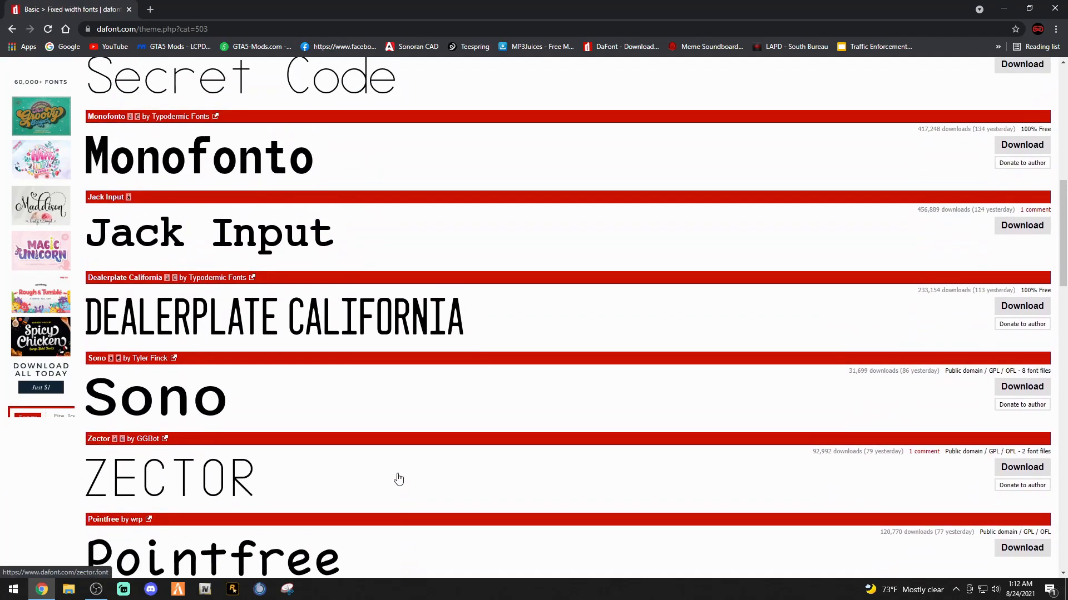
{"action": "scroll", "coordinate": [398, 480], "scroll_direction": "down", "scroll_amount": 18}
{"action": "scroll", "coordinate": [398, 482], "scroll_direction": "down", "scroll_amount": 6}
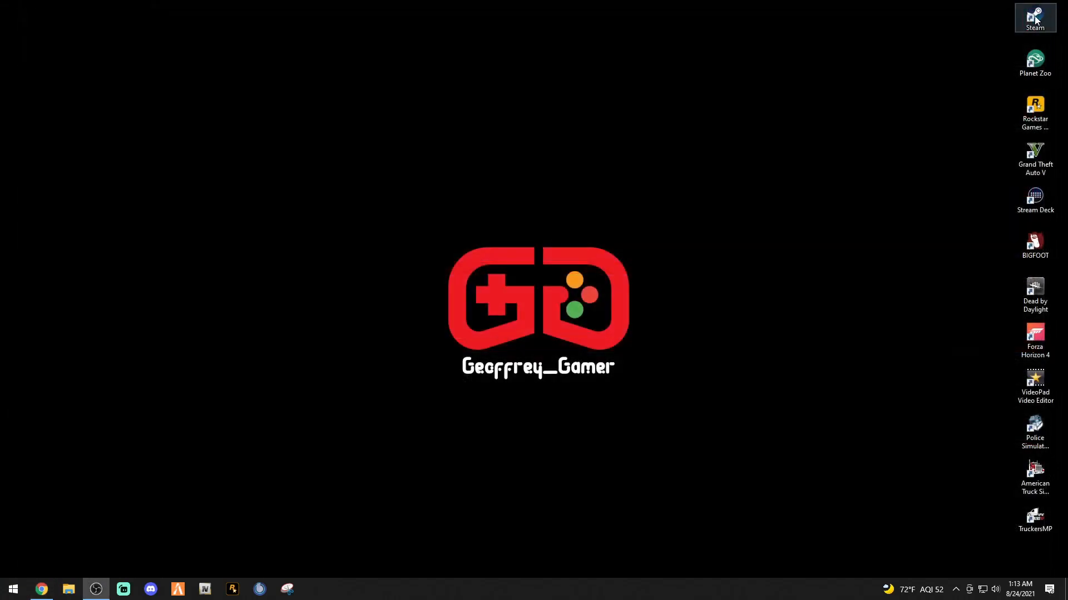
- Close the browser, switch to Steam and open the sheriff SUV screenshot from its screenshot manager
{"action": "left_click", "coordinate": [1055, 9]}
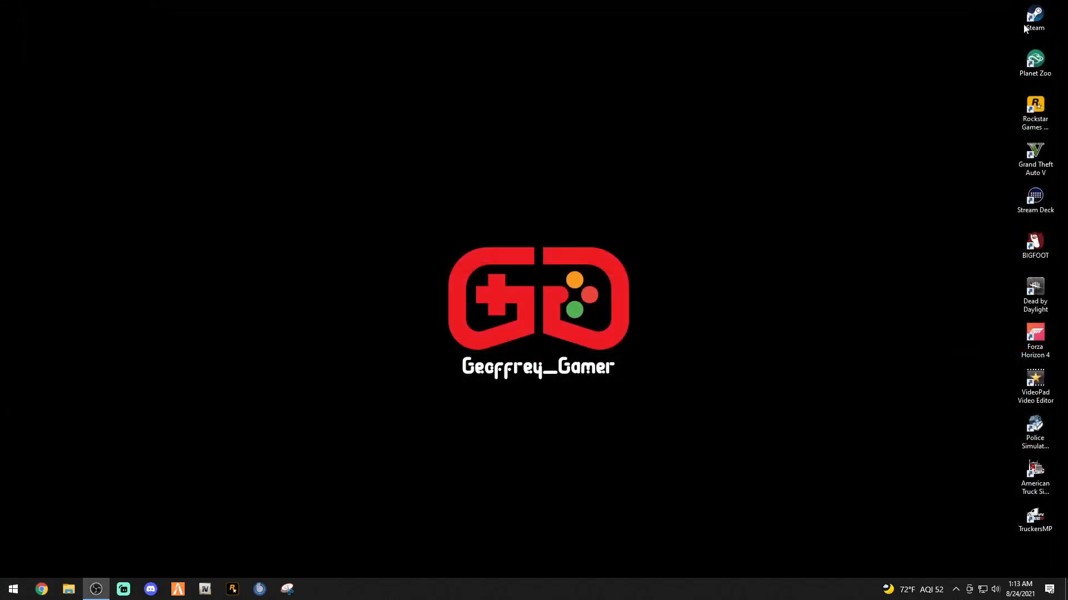
{"action": "double_click", "coordinate": [1038, 18]}
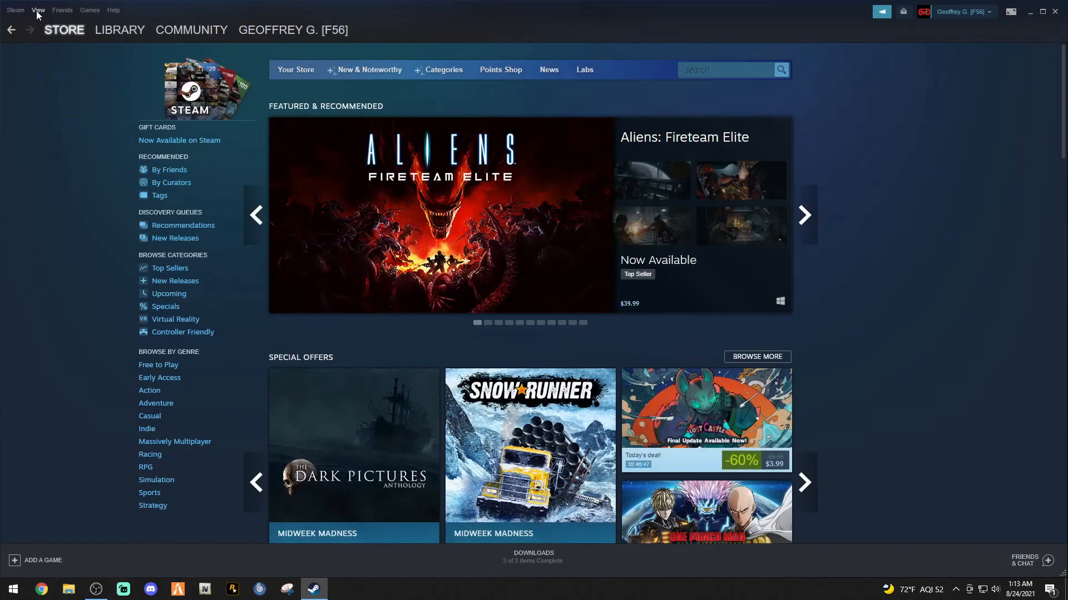
{"action": "left_click", "coordinate": [37, 10]}
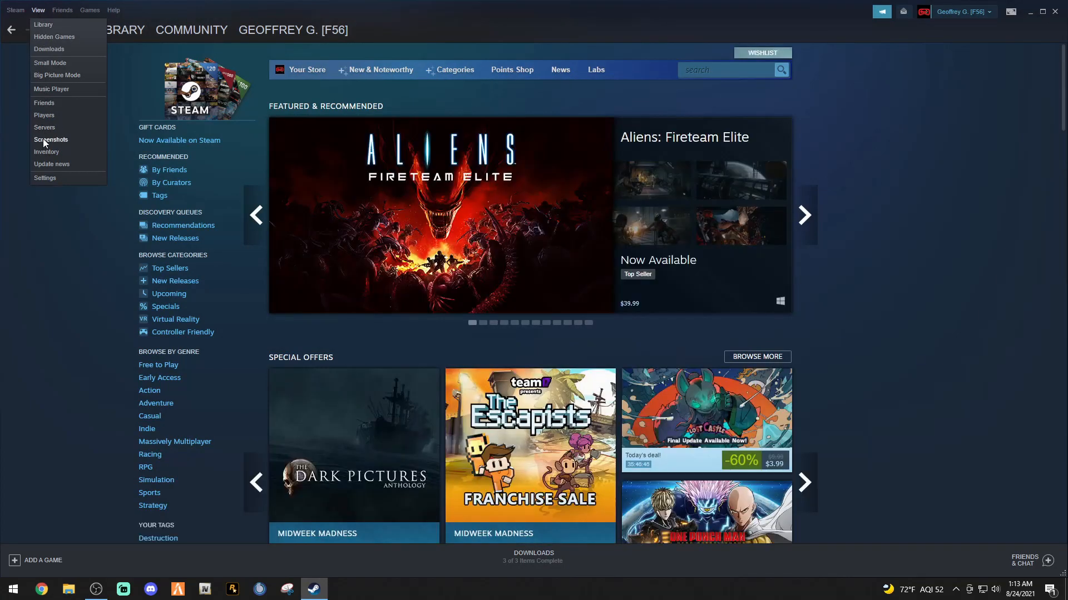
{"action": "left_click", "coordinate": [44, 140]}
{"action": "double_click", "coordinate": [373, 240]}
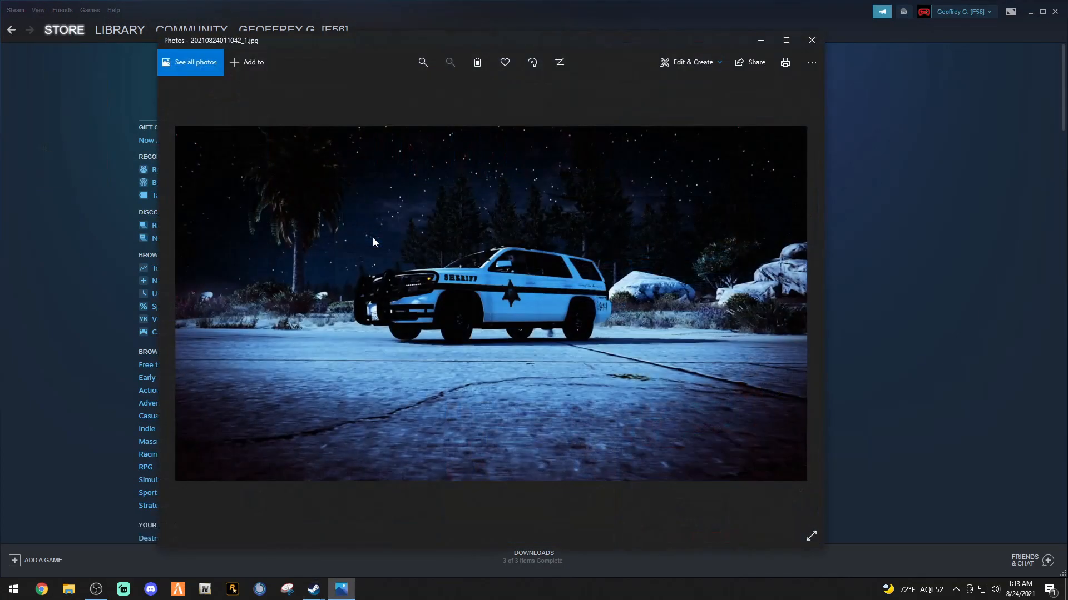
- Save a copy of the sheriff SUV screenshot as a .jpg in the Pictures folder, closing the photo viewer and Steam
{"action": "right_click", "coordinate": [431, 285]}
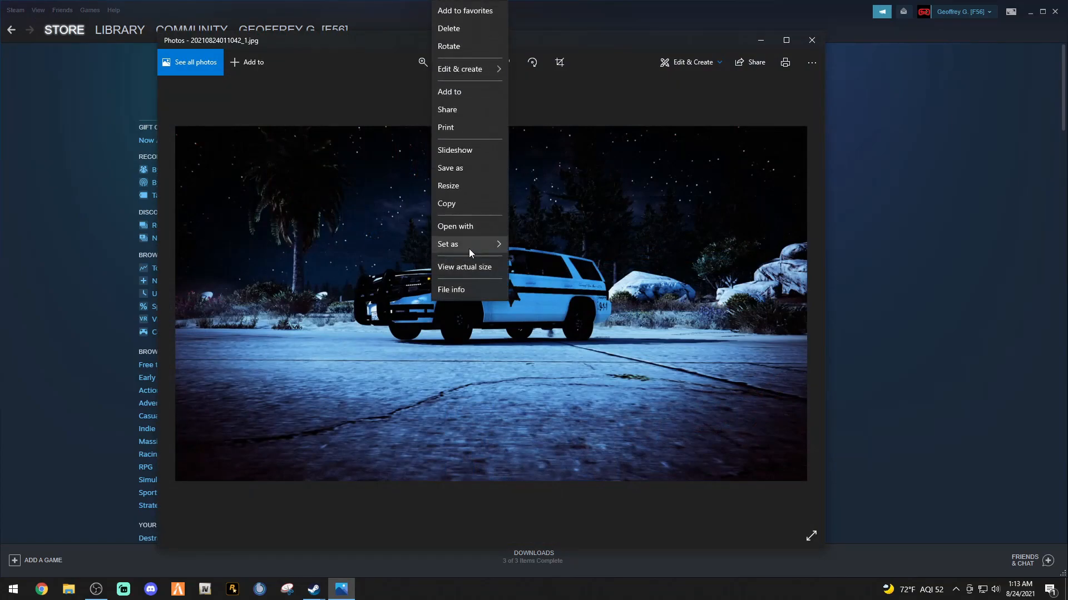
{"action": "left_click", "coordinate": [459, 167]}
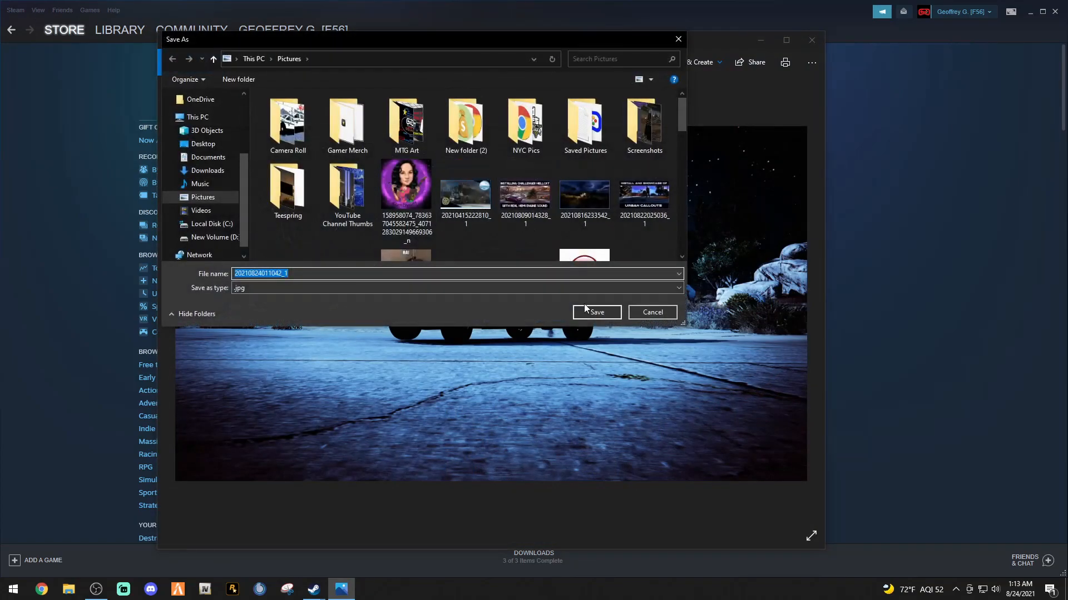
{"action": "left_click", "coordinate": [585, 311]}
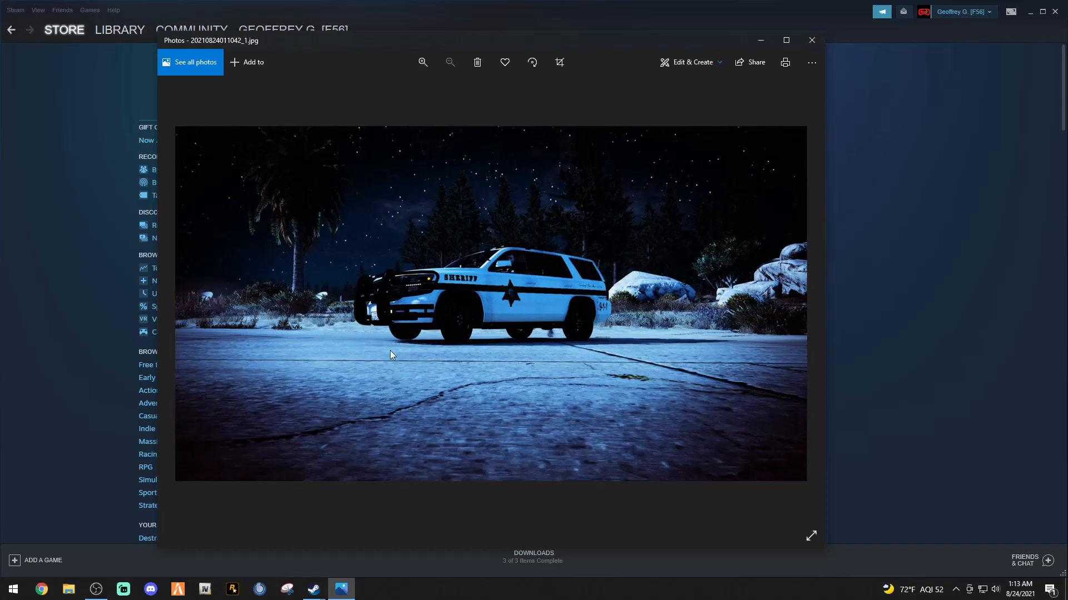
{"action": "left_click", "coordinate": [811, 40]}
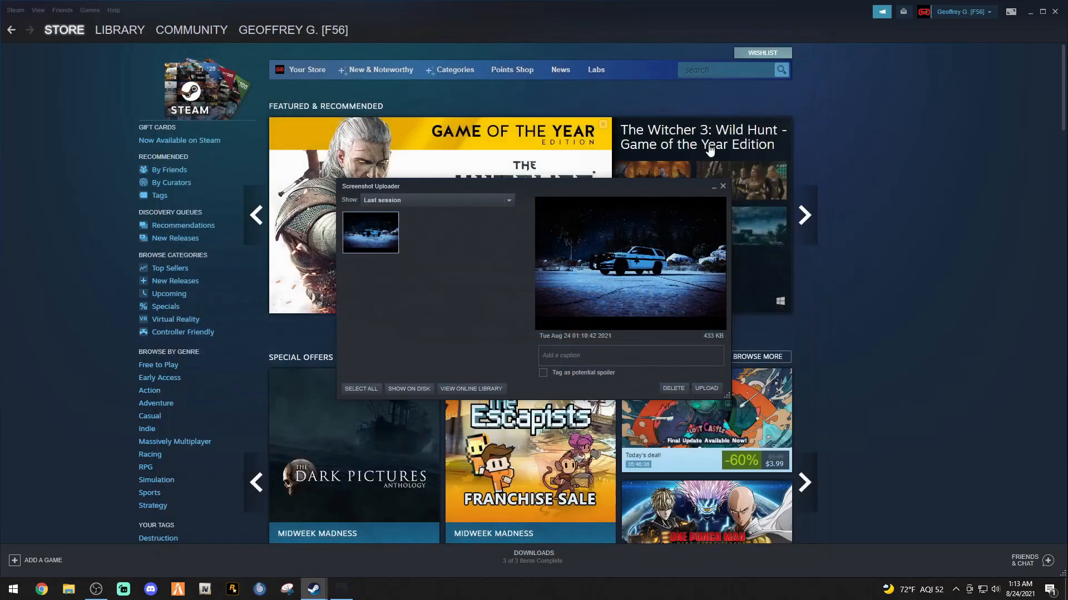
{"action": "left_click", "coordinate": [723, 188]}
{"action": "left_click", "coordinate": [1056, 12]}
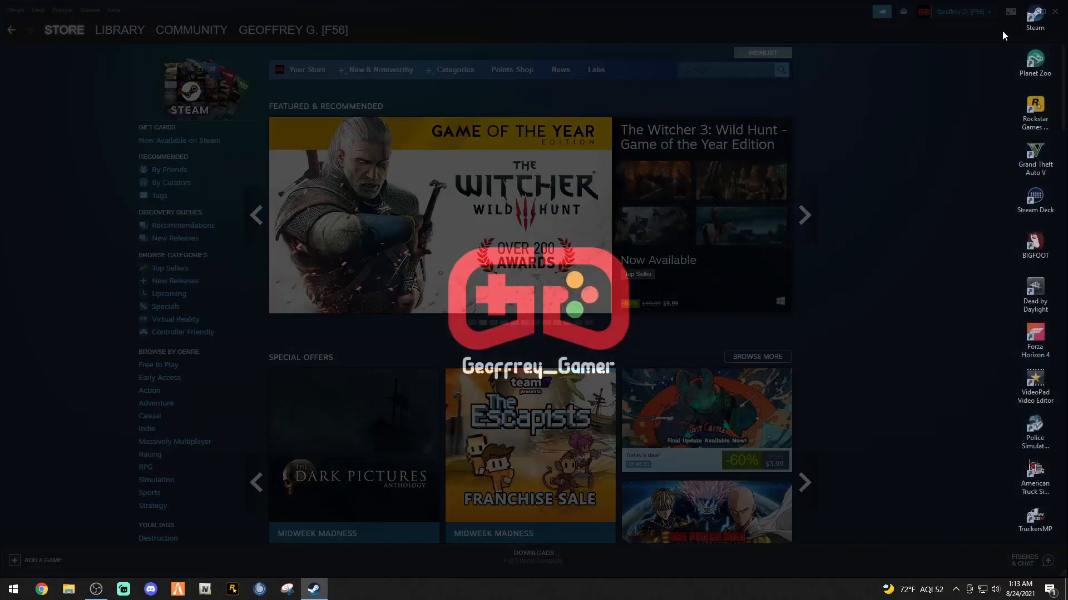
{"action": "left_click", "coordinate": [68, 589]}
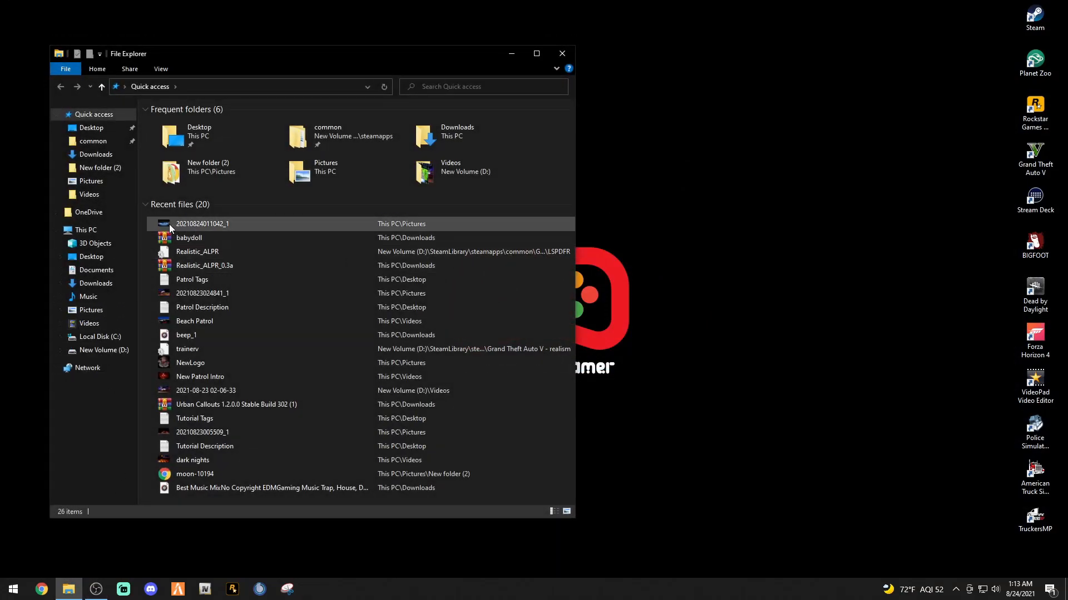
{"action": "left_click", "coordinate": [93, 310]}
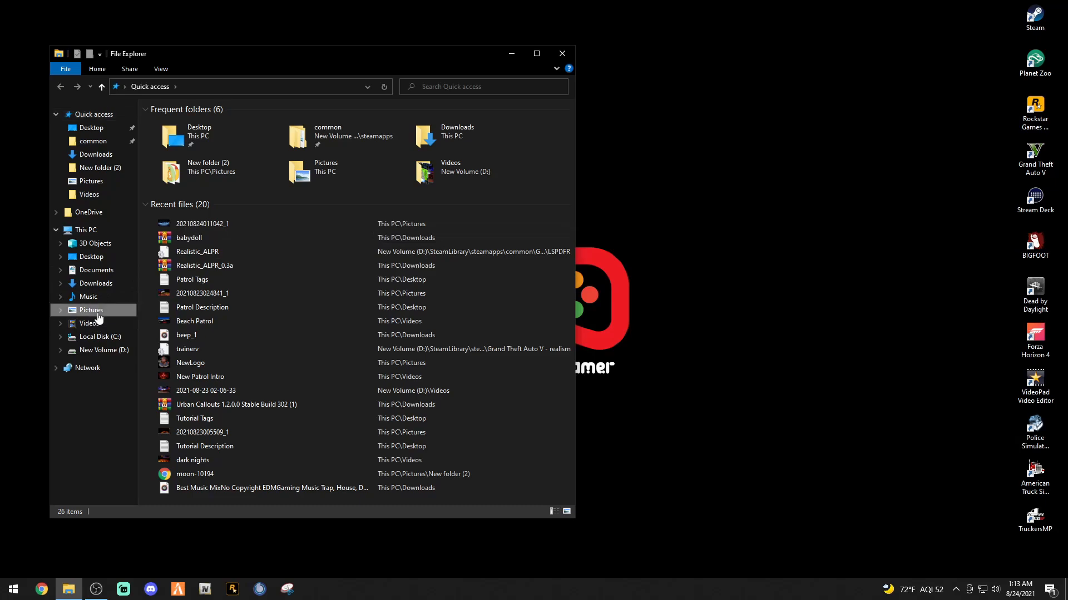
{"action": "scroll", "coordinate": [258, 318], "scroll_direction": "down", "scroll_amount": 5}
{"action": "scroll", "coordinate": [395, 256], "scroll_direction": "up", "scroll_amount": 2}
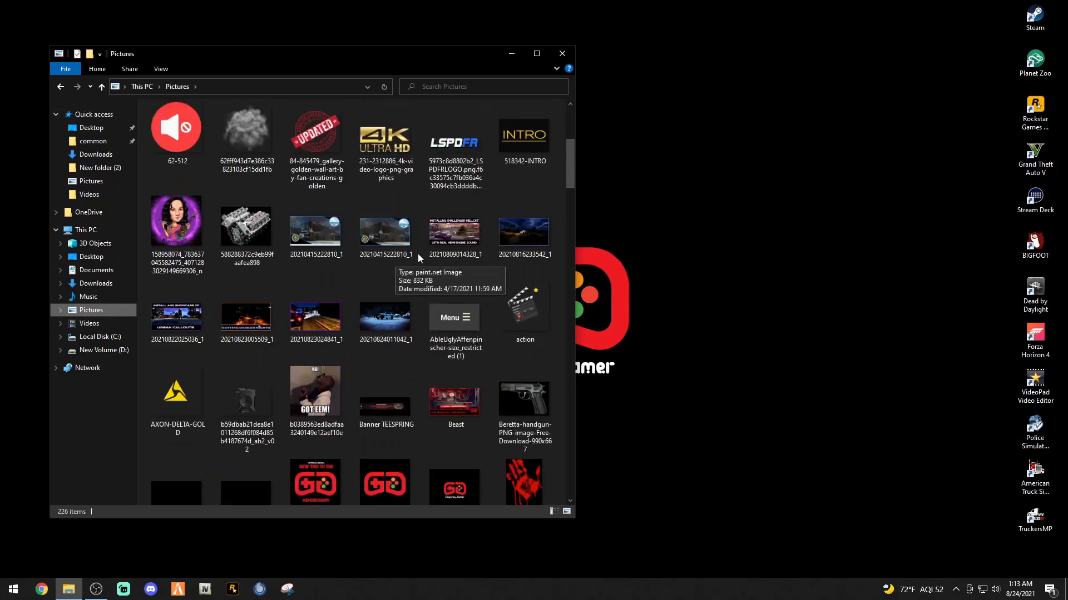
{"action": "left_click", "coordinate": [384, 322]}
{"action": "right_click", "coordinate": [383, 322]}
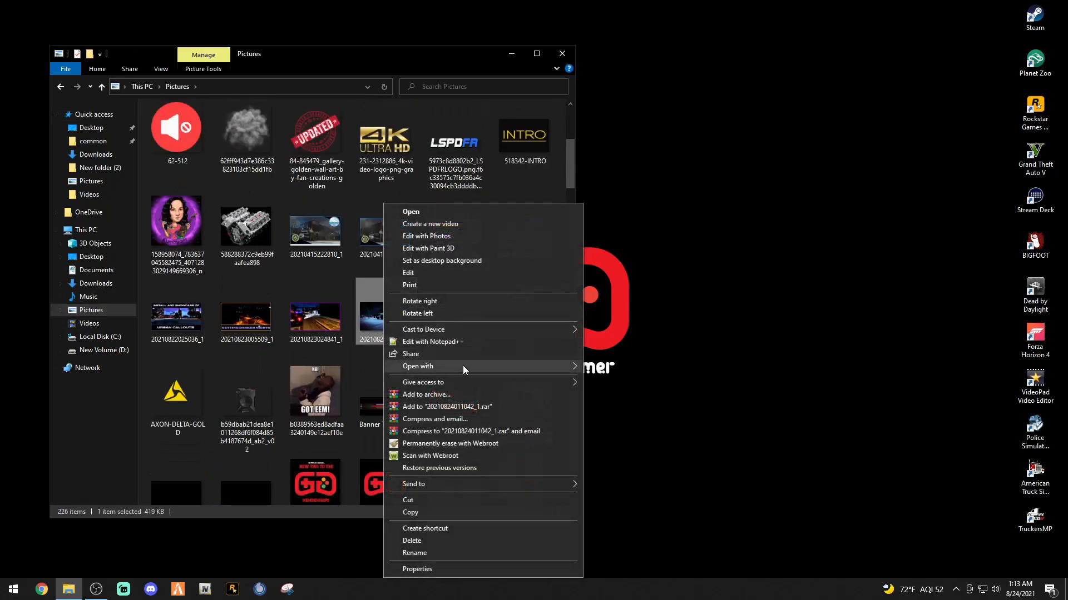
{"action": "mouse_move", "coordinate": [542, 366]}
{"action": "left_click", "coordinate": [630, 404]}
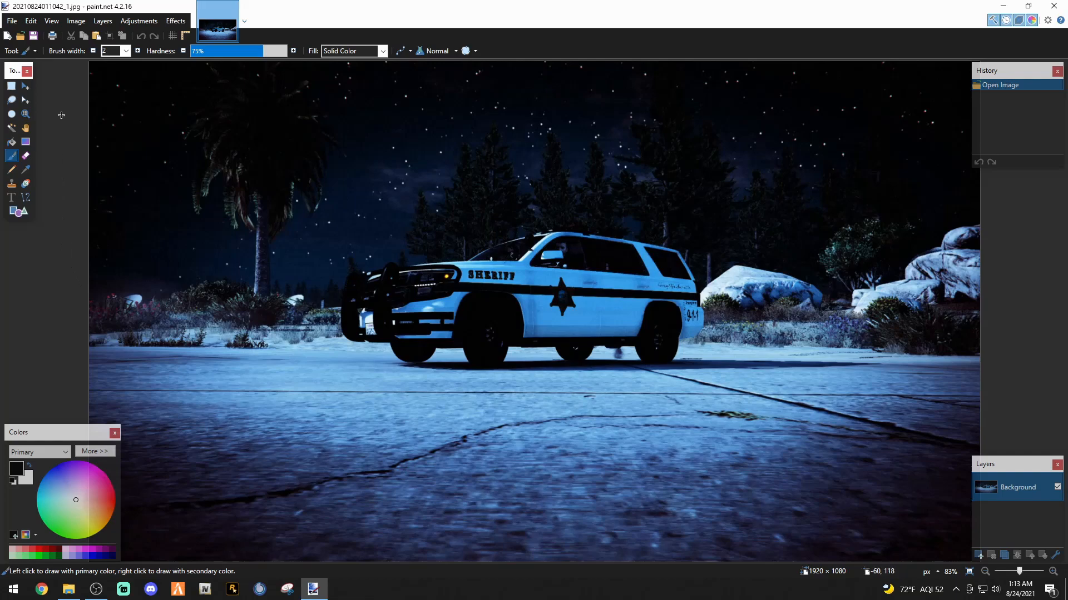
- Resize the image to 1280 pixels wide and 720 pixels high
{"action": "left_click", "coordinate": [77, 22]}
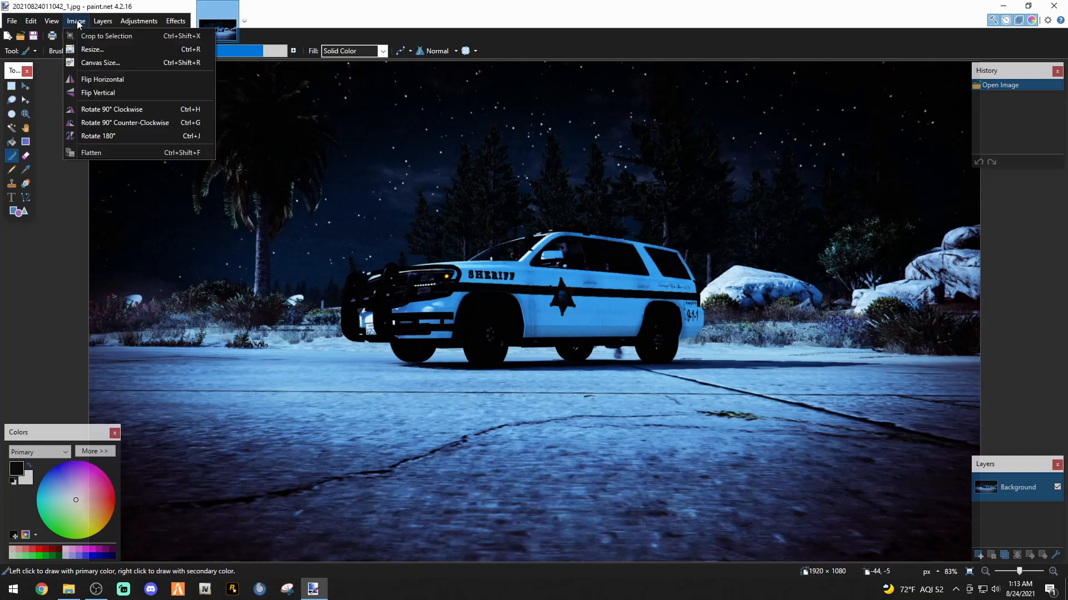
{"action": "left_click", "coordinate": [89, 52]}
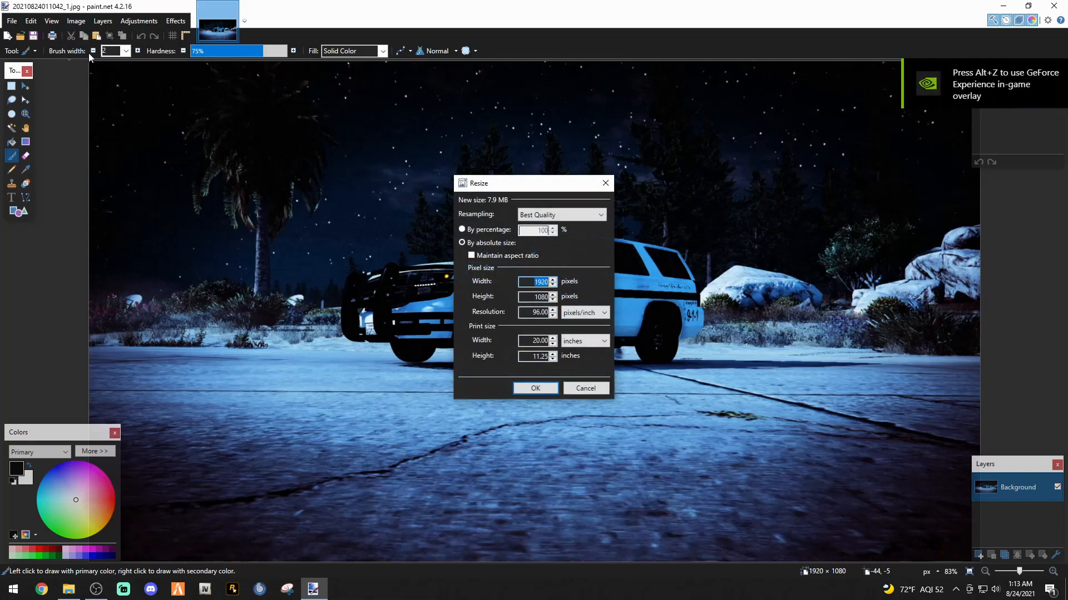
{"action": "type", "text": "1280"}
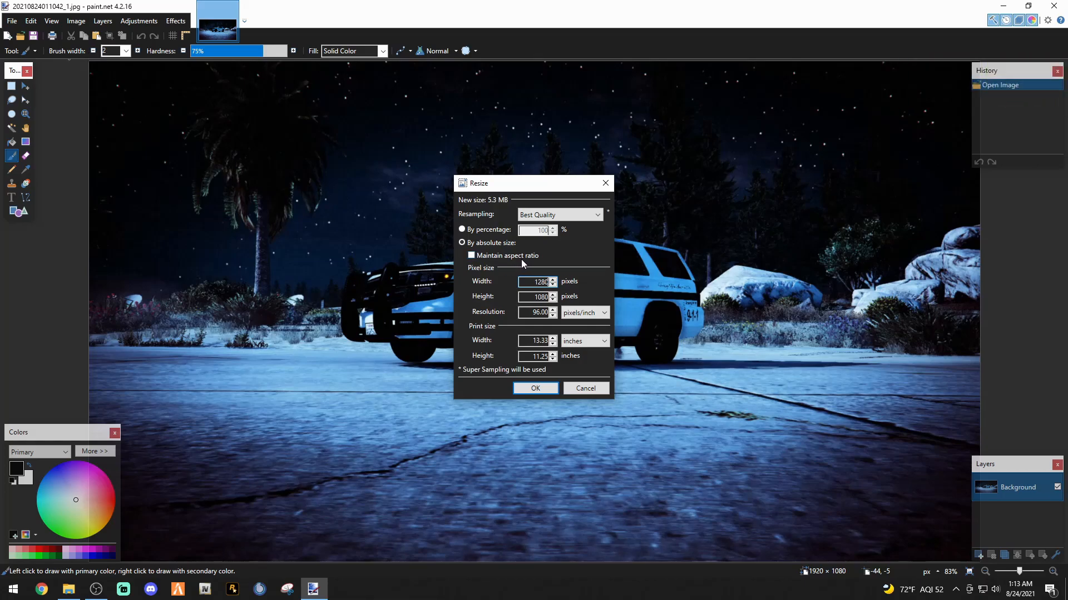
{"action": "double_click", "coordinate": [530, 298]}
{"action": "type", "text": "720"}
{"action": "key", "text": "Return"}
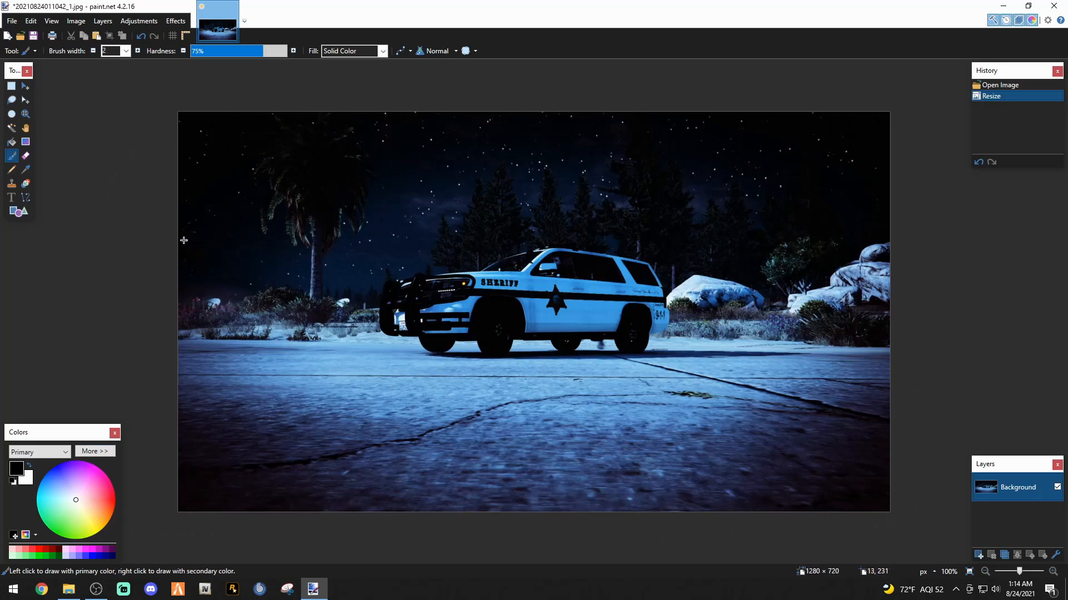
- Draw a filled black rectangle of about 1444 × 170 pixels across the full width of the image's upper edge
{"action": "left_click", "coordinate": [19, 212]}
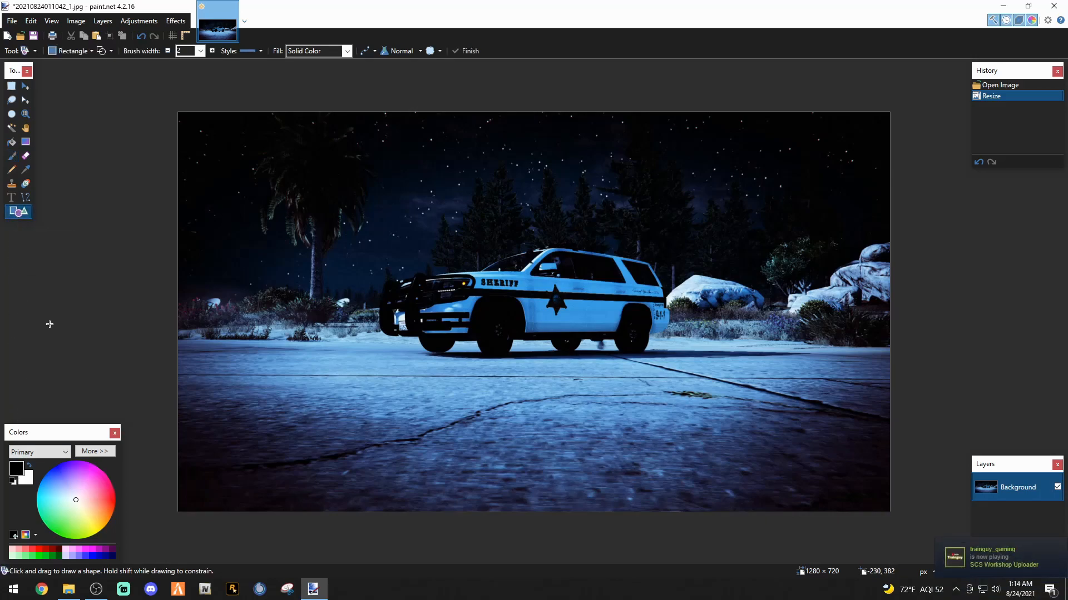
{"action": "left_click", "coordinate": [112, 50]}
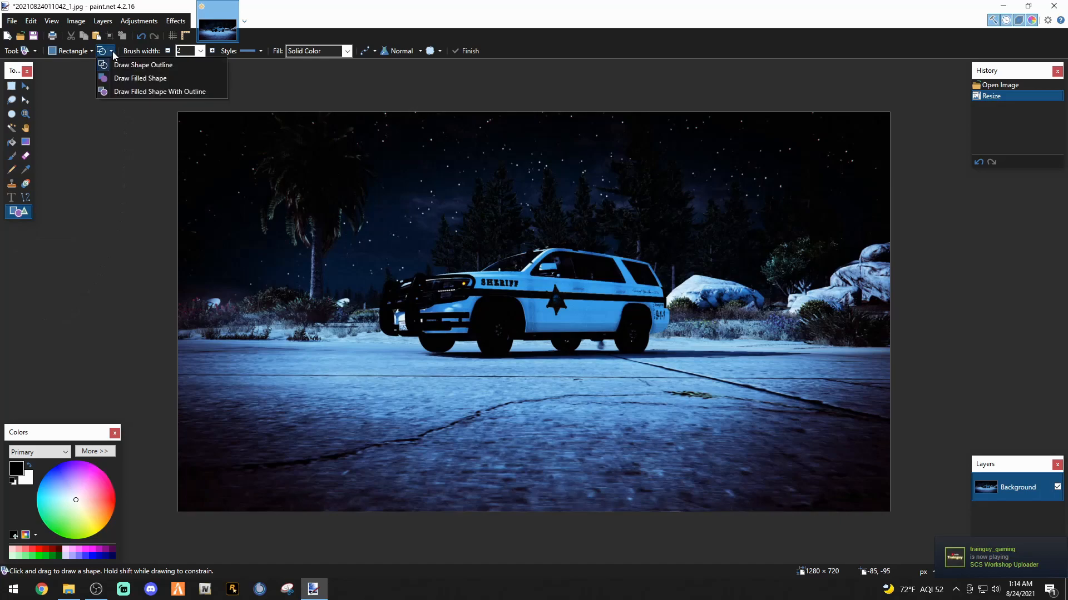
{"action": "left_click", "coordinate": [128, 79]}
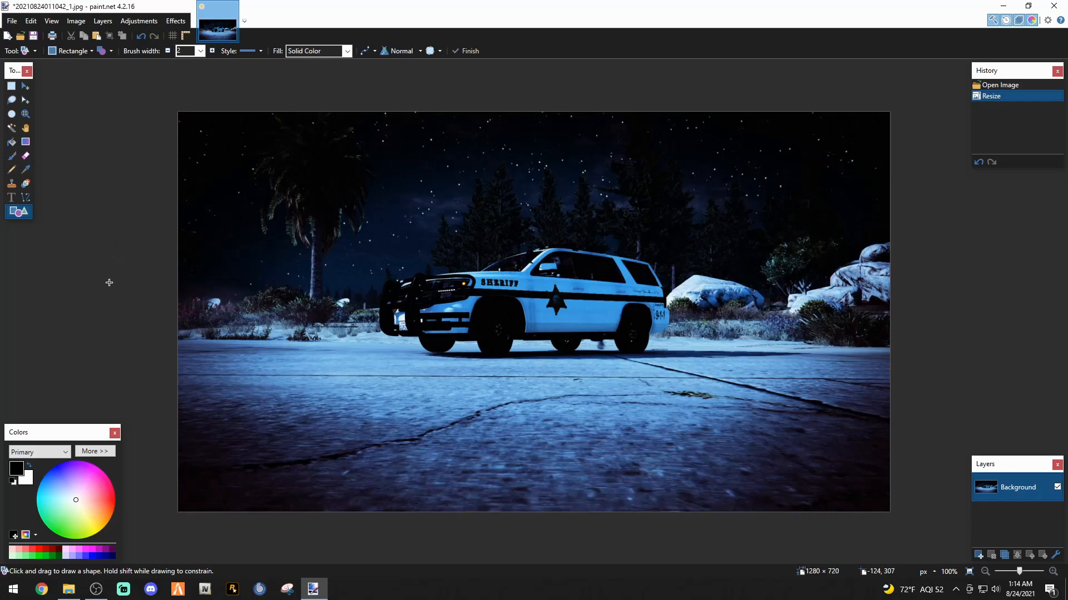
{"action": "mouse_move", "coordinate": [120, 95]}
{"action": "left_mouse_down"}
{"action": "mouse_move", "coordinate": [222, 133]}
{"action": "mouse_move", "coordinate": [559, 194]}
{"action": "mouse_move", "coordinate": [929, 381]}
{"action": "mouse_move", "coordinate": [923, 164]}
{"action": "mouse_move", "coordinate": [925, 191]}
{"action": "left_mouse_up"}
{"action": "mouse_move", "coordinate": [356, 145]}
{"action": "left_mouse_down"}
{"action": "mouse_move", "coordinate": [358, 117]}
{"action": "mouse_move", "coordinate": [362, 153]}
{"action": "mouse_move", "coordinate": [350, 168]}
{"action": "mouse_move", "coordinate": [344, 141]}
{"action": "left_mouse_up"}
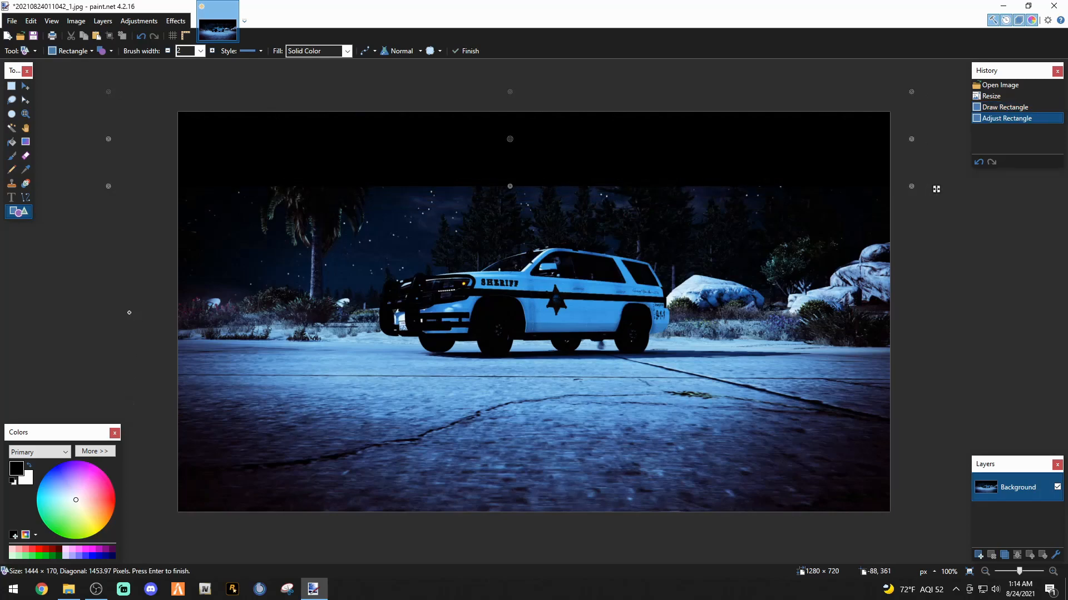
- Draw a filled black rectangle of about 1612 × 292 pixels across the image's lower edge and shift it slightly up
{"action": "key", "text": "Return"}
{"action": "left_click_drag", "start_coordinate": [176, 448], "coordinate": [1053, 598]}
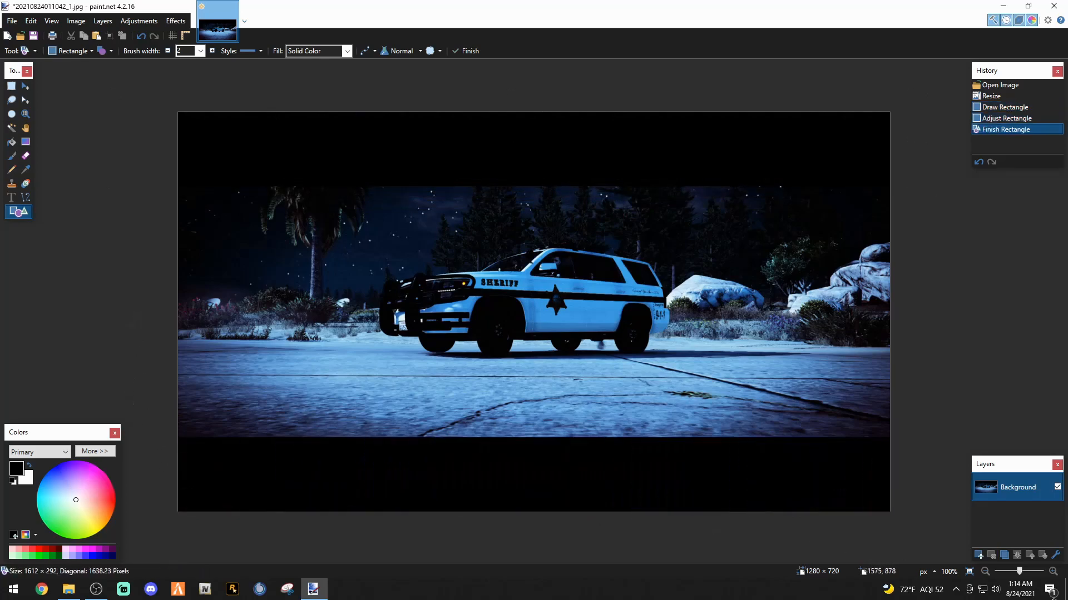
{"action": "left_click_drag", "start_coordinate": [641, 474], "coordinate": [669, 465]}
{"action": "key", "text": "Return"}
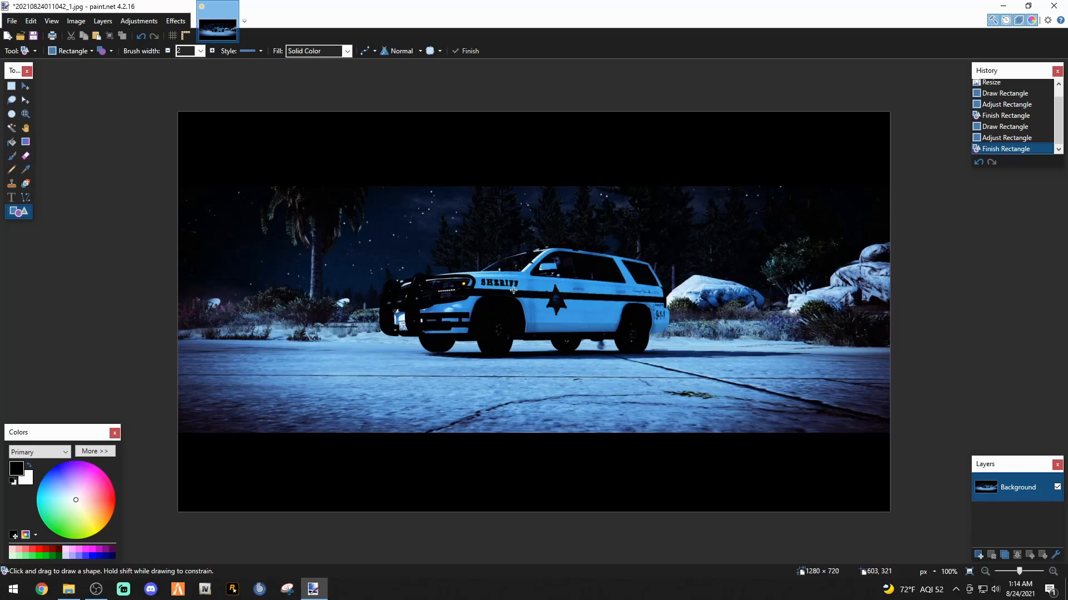
- Sample the light blue of the SUV's door with the Color Picker as the primary color
{"action": "left_click", "coordinate": [25, 174]}
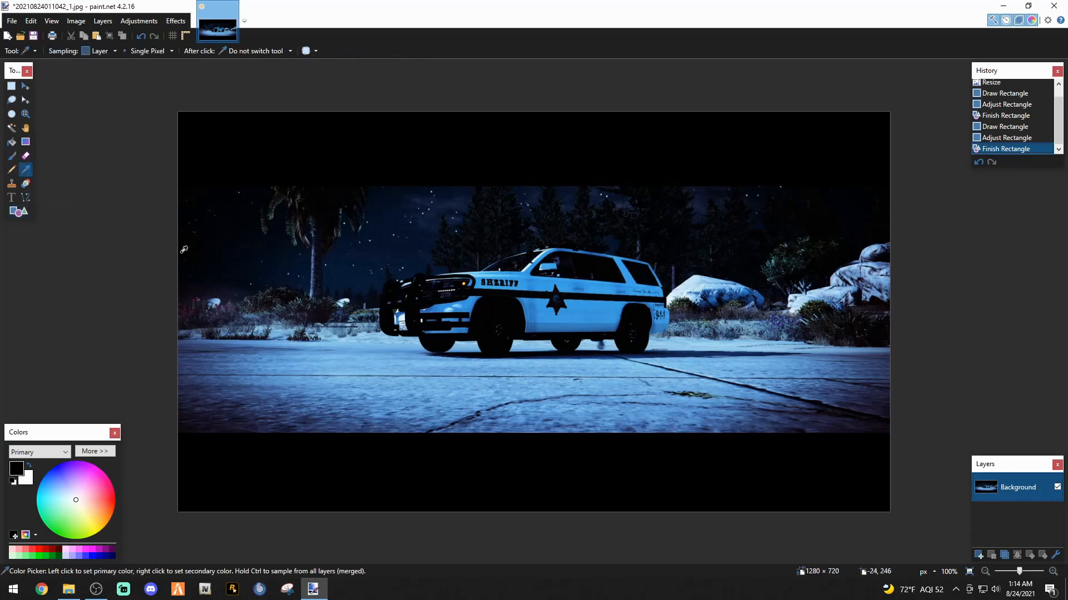
{"action": "left_click", "coordinate": [560, 311]}
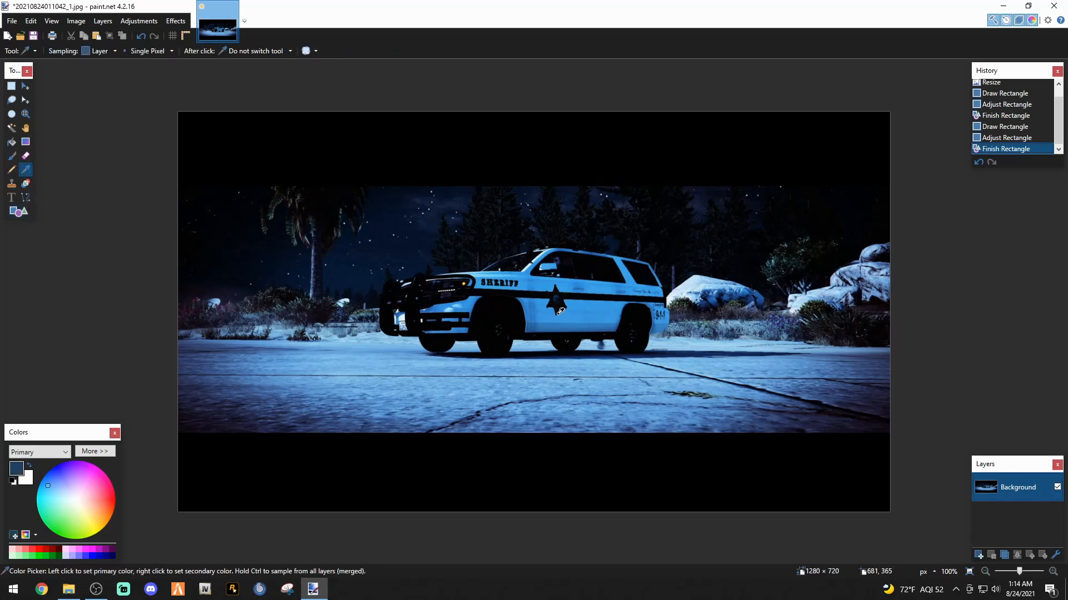
{"action": "left_click", "coordinate": [598, 312]}
- Draw thin filled blue strips down the image's left edge and, about 1361 × 9 pixels, along the lower black bar's upper edge
{"action": "left_click", "coordinate": [18, 216]}
{"action": "mouse_move", "coordinate": [175, 95]}
{"action": "left_mouse_down"}
{"action": "mouse_move", "coordinate": [165, 422]}
{"action": "mouse_move", "coordinate": [182, 520]}
{"action": "mouse_move", "coordinate": [196, 522]}
{"action": "left_mouse_up"}
{"action": "left_click", "coordinate": [199, 475]}
{"action": "mouse_move", "coordinate": [166, 434]}
{"action": "left_mouse_down"}
{"action": "mouse_move", "coordinate": [923, 437]}
{"action": "mouse_move", "coordinate": [923, 428]}
{"action": "left_mouse_up"}
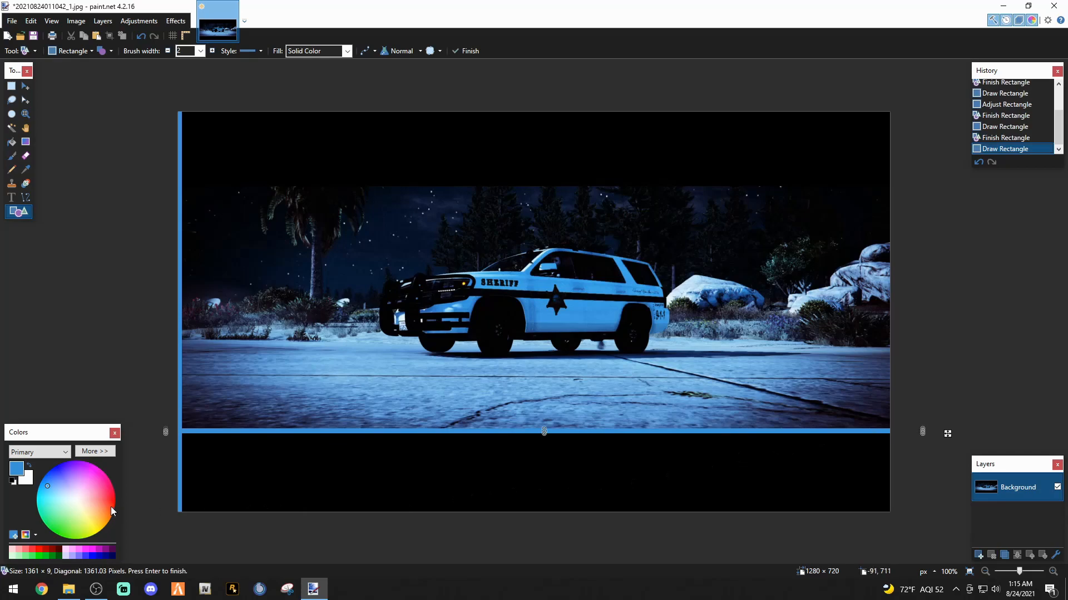
- Draw blue border strips along the image's bottom edge, from a rectangle of about 1455 × 72 pixels, and right edge, about 21 × 765 pixels
{"action": "left_click_drag", "start_coordinate": [155, 510], "coordinate": [965, 550]}
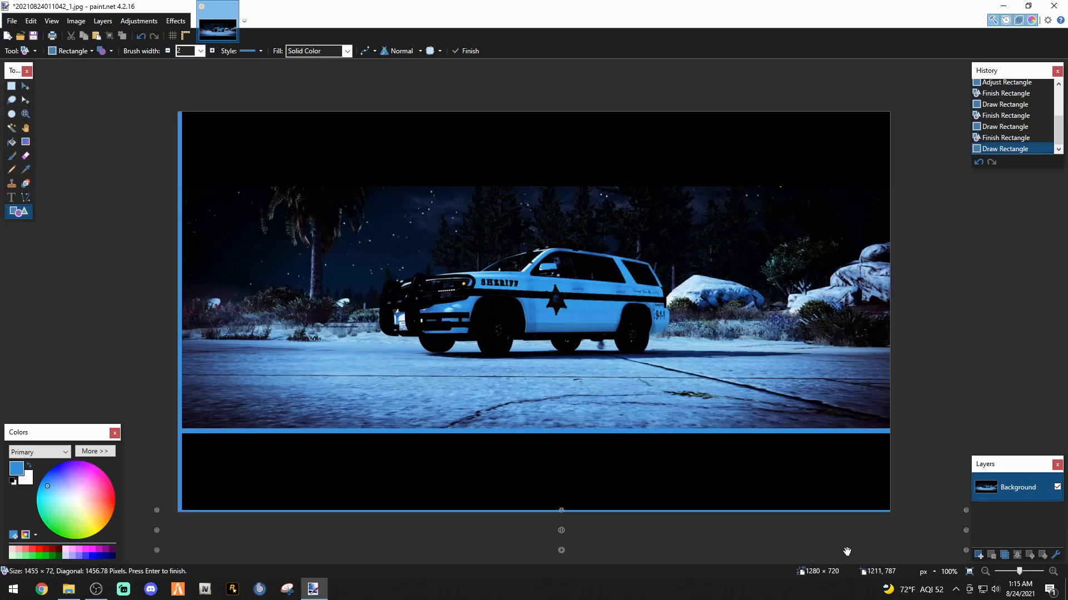
{"action": "left_click_drag", "start_coordinate": [824, 539], "coordinate": [838, 527]}
{"action": "key", "text": "Return"}
{"action": "left_click_drag", "start_coordinate": [892, 92], "coordinate": [895, 437]}
{"action": "left_click_drag", "start_coordinate": [893, 508], "coordinate": [886, 517]}
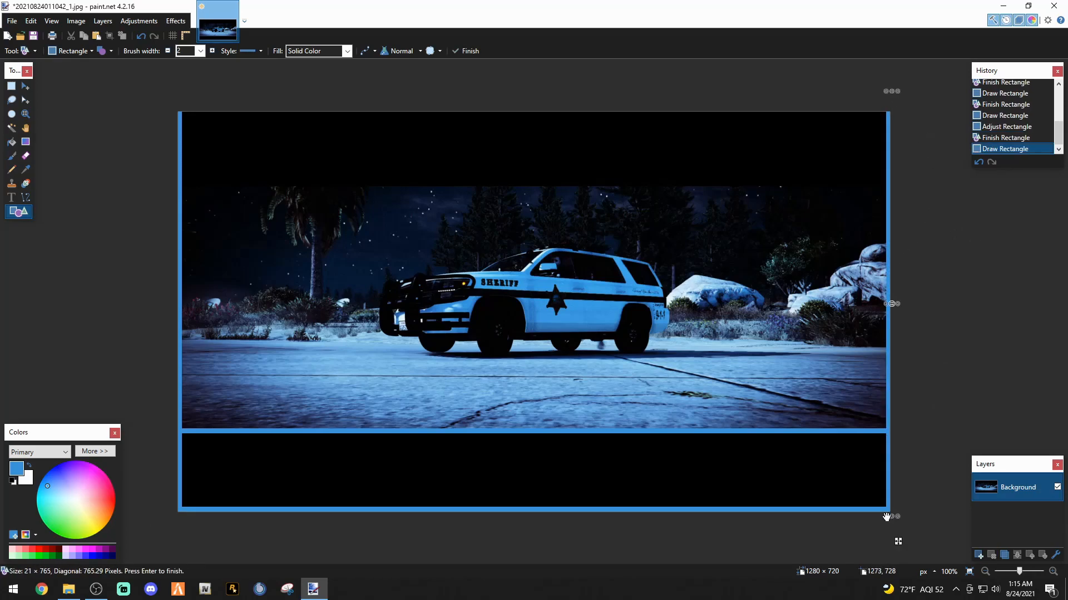
{"action": "key", "text": "Return"}
- Draw thin filled blue strips across the image's top edge and along the lower edge of the upper black bar
{"action": "mouse_move", "coordinate": [147, 87]}
{"action": "left_mouse_down"}
{"action": "mouse_move", "coordinate": [949, 139]}
{"action": "mouse_move", "coordinate": [941, 116]}
{"action": "left_mouse_up"}
{"action": "key", "text": "Return"}
{"action": "left_click_drag", "start_coordinate": [159, 184], "coordinate": [893, 190]}
{"action": "key", "text": "Return"}
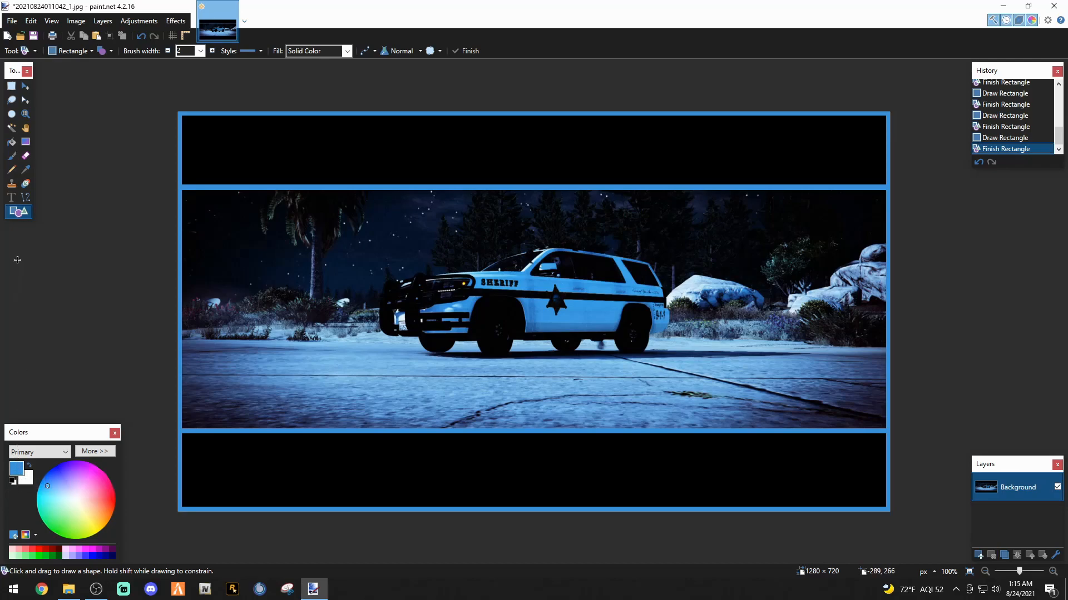
- Choose the Text tool and set its font to BabyDoll
{"action": "left_click", "coordinate": [9, 200]}
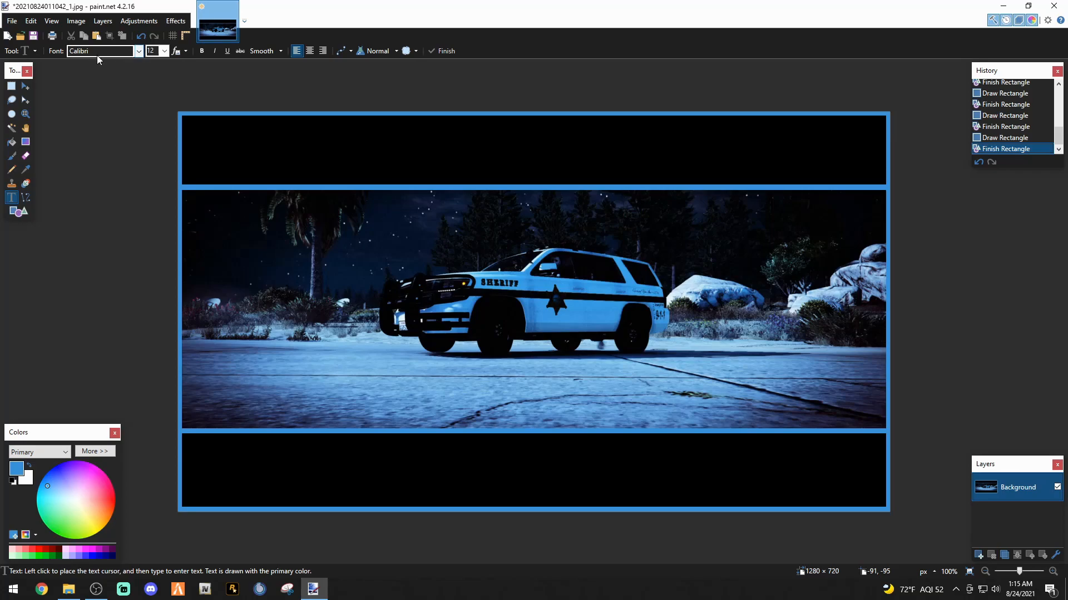
{"action": "left_click", "coordinate": [137, 54]}
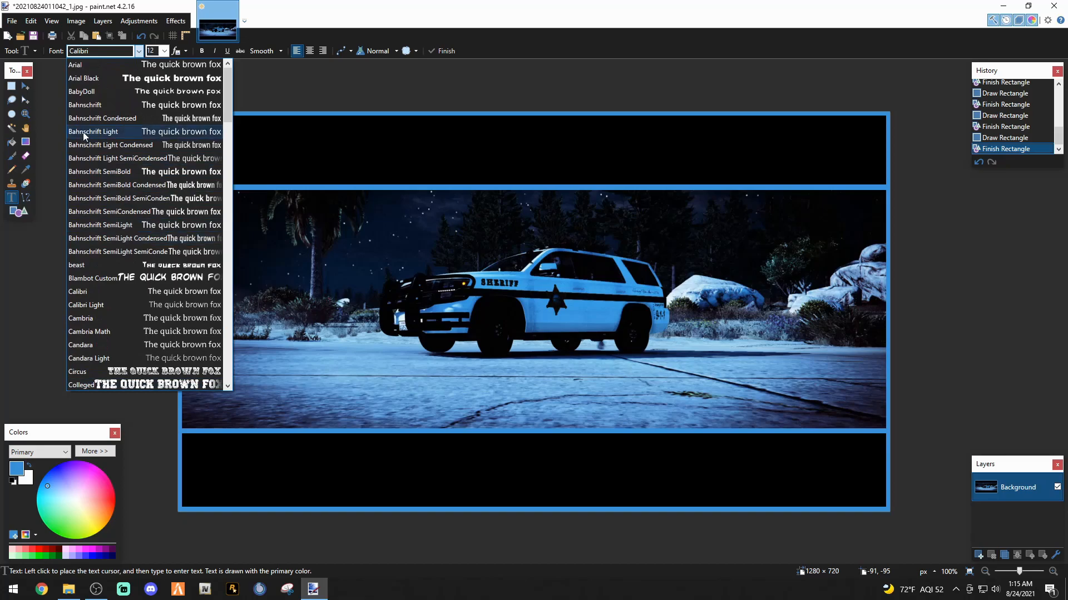
{"action": "left_click", "coordinate": [79, 92]}
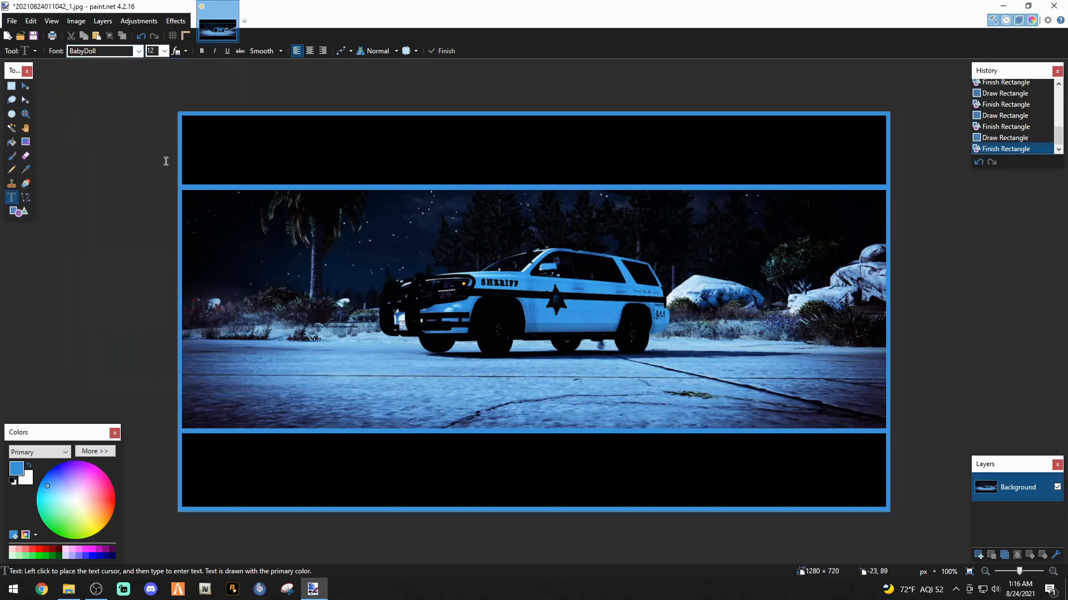
- Write the title "How I Create My Thumbnails" in blue in the upper black bar
{"action": "left_click", "coordinate": [271, 152]}
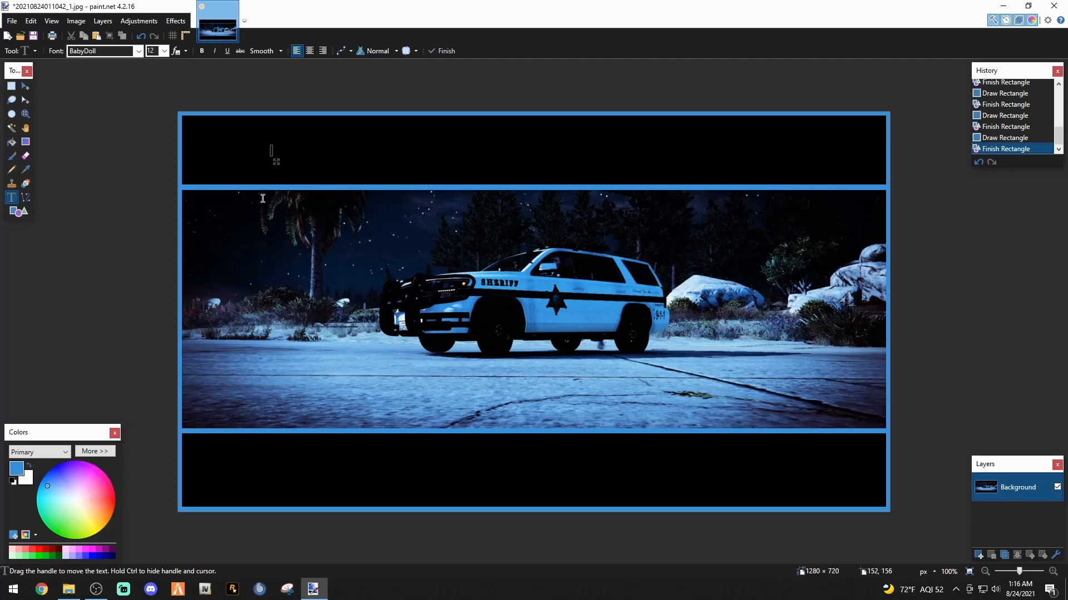
{"action": "type", "text": "HH"}
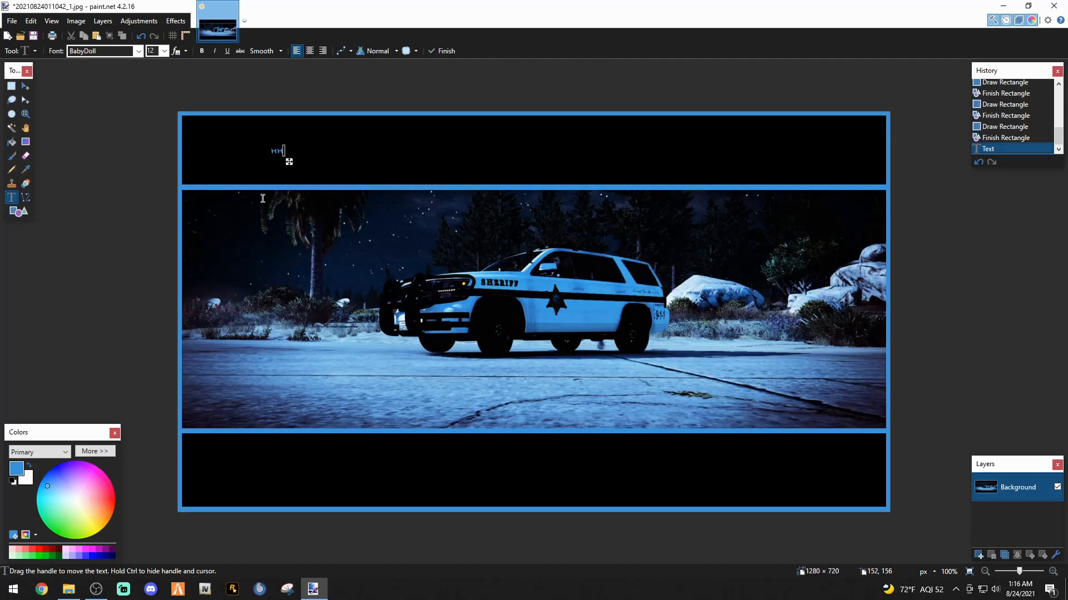
{"action": "key", "text": "Left"}
{"action": "key", "text": "Left"}
{"action": "key", "text": "Left"}
{"action": "key", "text": "BackSpace"}
{"action": "key", "text": "End"}
{"action": "type", "text": "I create My Thumbnail"}
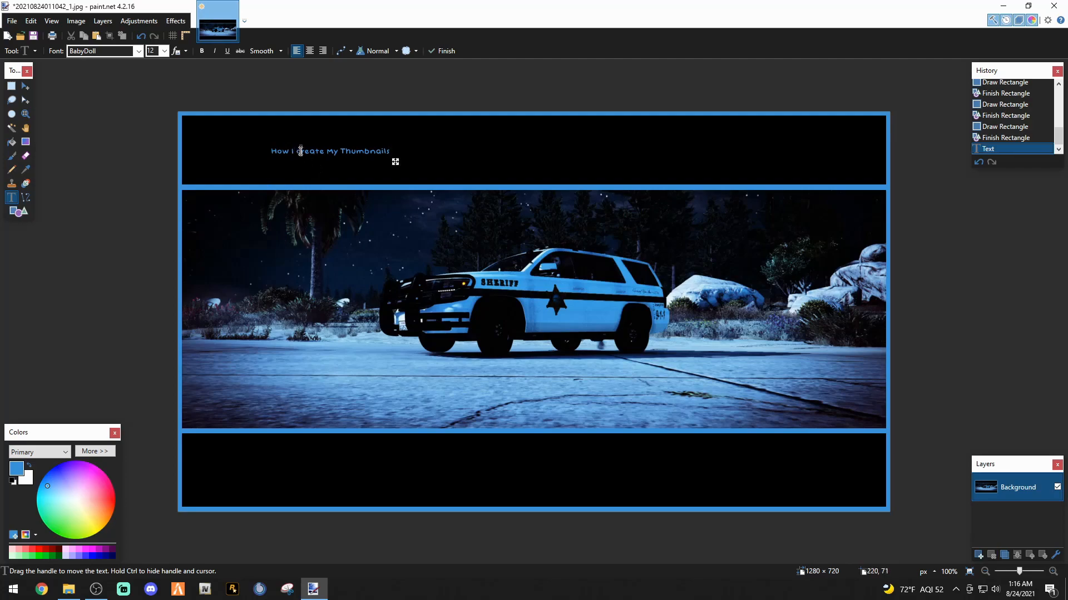
{"action": "key", "text": "BackSpace"}
{"action": "type", "text": "C"}
- Set the title's font size to 70 and move it to fit centred inside the upper black bar
{"action": "left_click", "coordinate": [165, 51]}
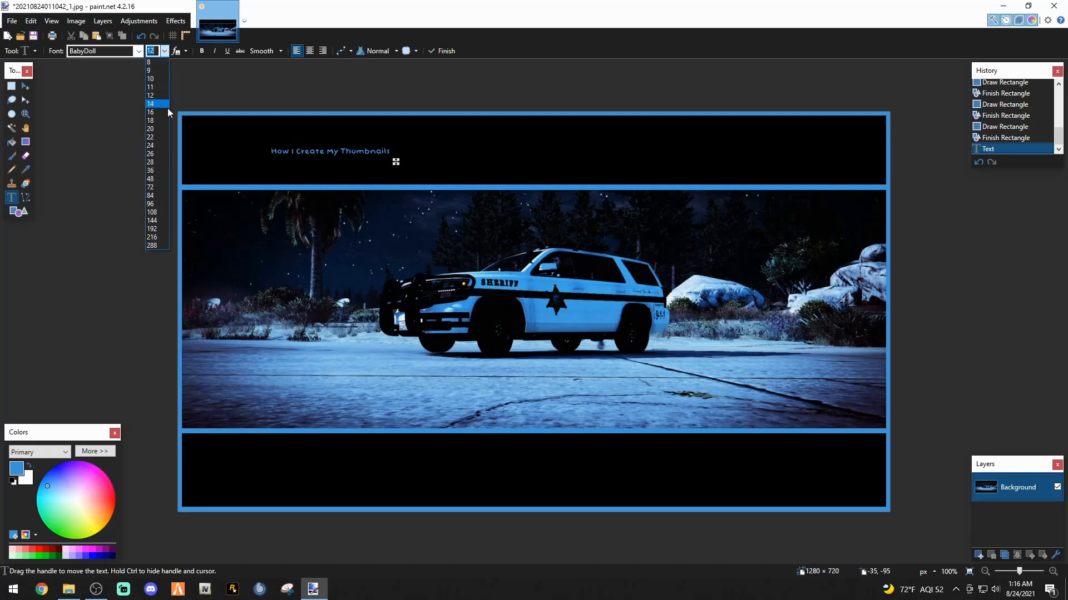
{"action": "left_click", "coordinate": [164, 176]}
{"action": "left_click", "coordinate": [165, 50]}
{"action": "left_click", "coordinate": [161, 187]}
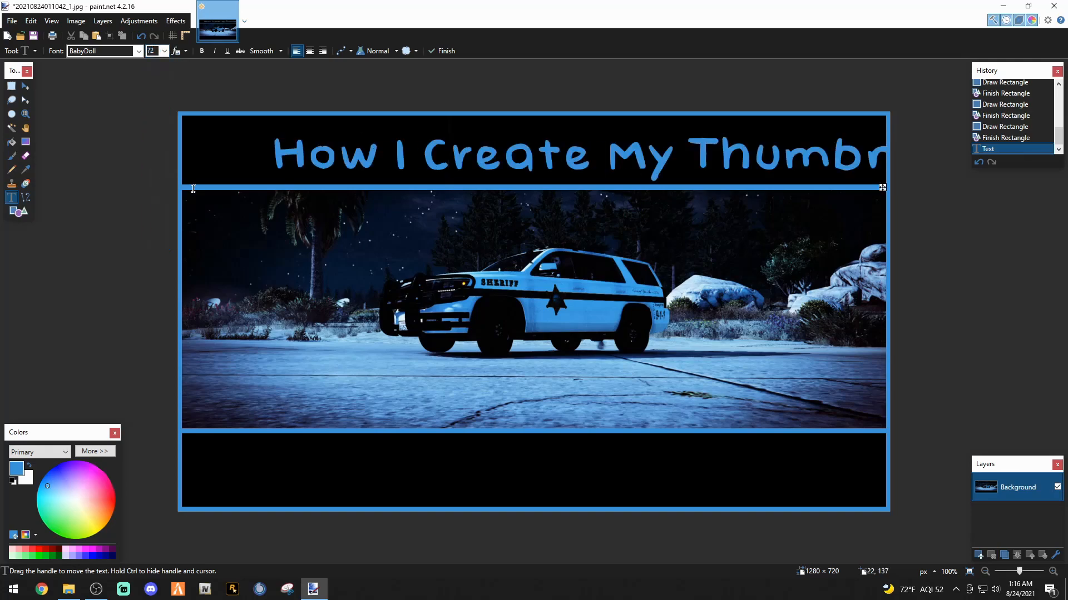
{"action": "left_click_drag", "start_coordinate": [883, 188], "coordinate": [805, 191]}
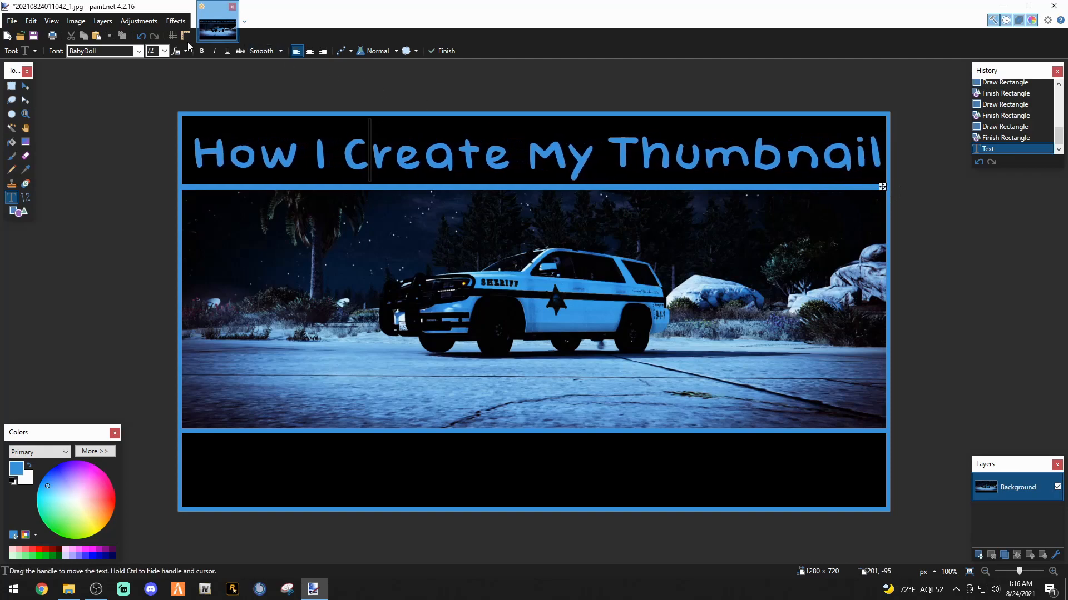
{"action": "left_click", "coordinate": [160, 52]}
{"action": "type", "text": "70"}
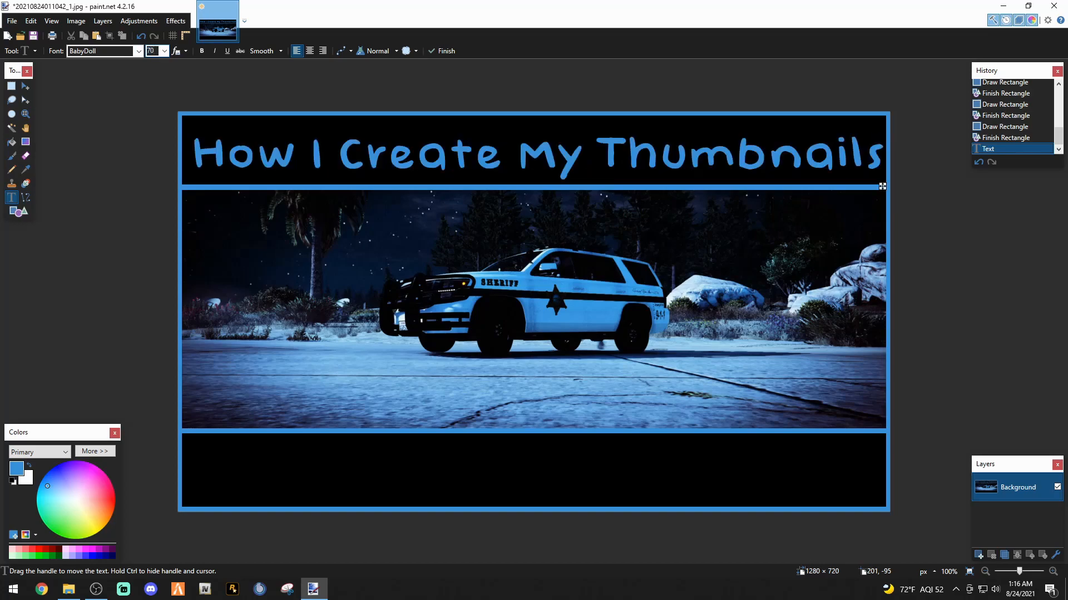
{"action": "left_click_drag", "start_coordinate": [884, 188], "coordinate": [881, 186]}
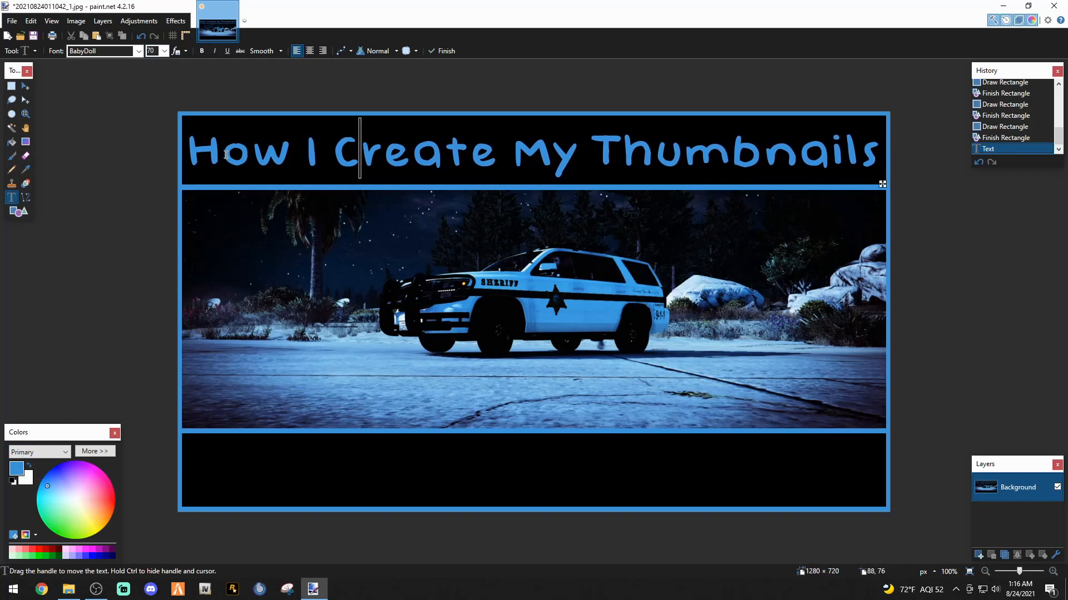
- Add the blue text "By Request" in the lower black bar and move it to the bar's centre
{"action": "left_click", "coordinate": [341, 478]}
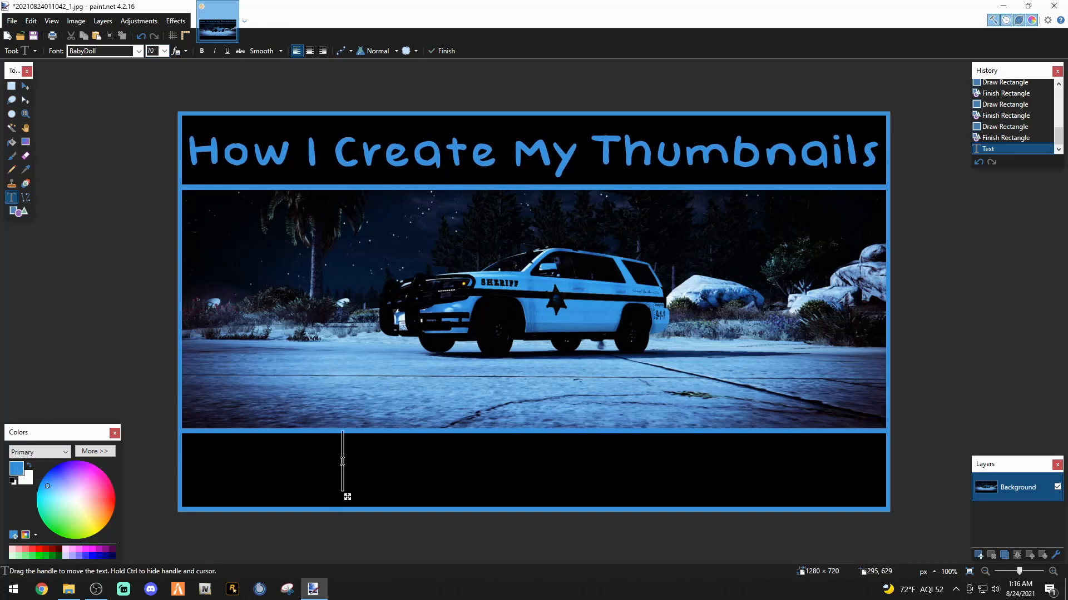
{"action": "type", "text": "B"}
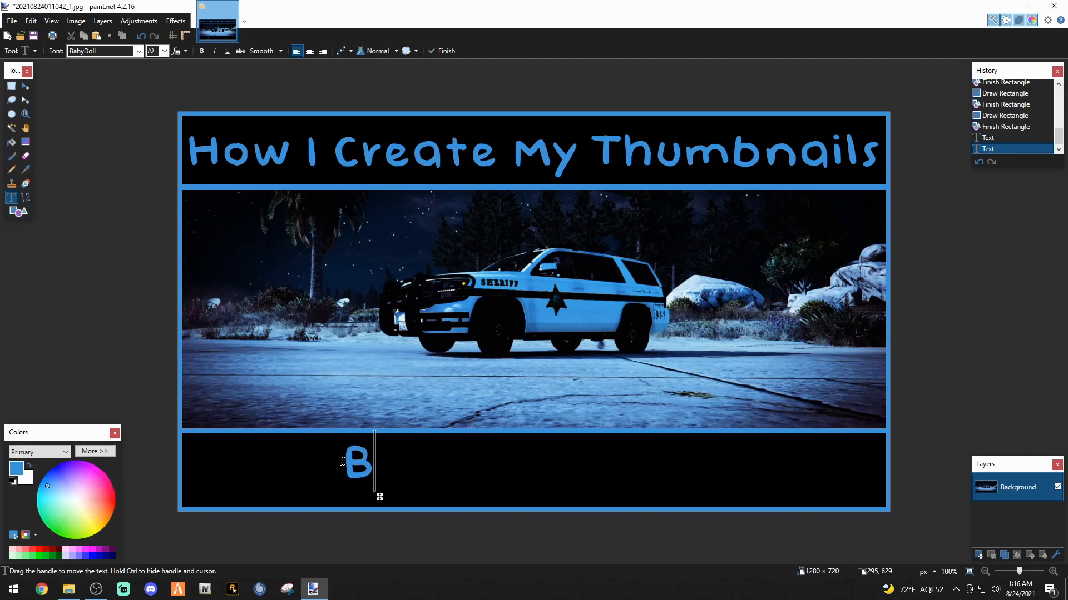
{"action": "type", "text": "y Request"}
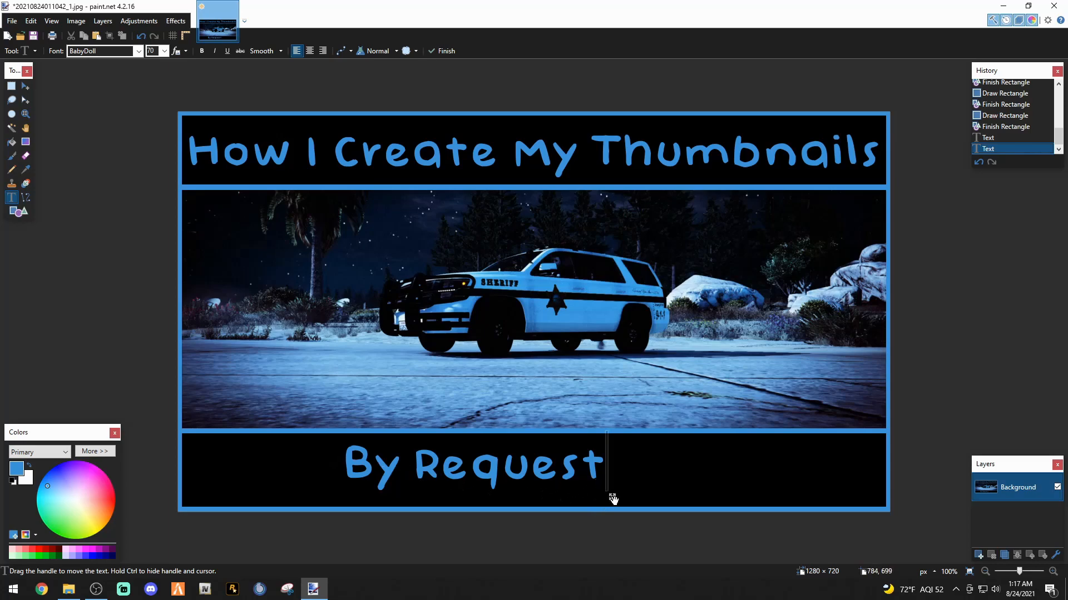
{"action": "left_click_drag", "start_coordinate": [611, 498], "coordinate": [674, 505]}
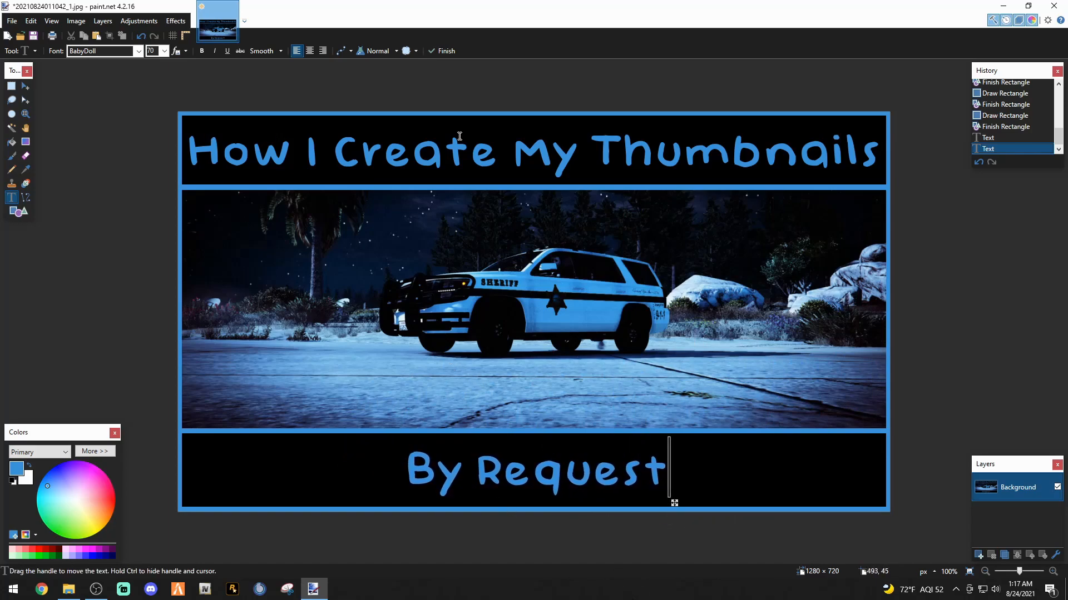
- Add a white "How I Create My Thumbnails" text and place it slightly below the blue title as an overlay with a blue shadow
{"action": "left_click", "coordinate": [302, 250]}
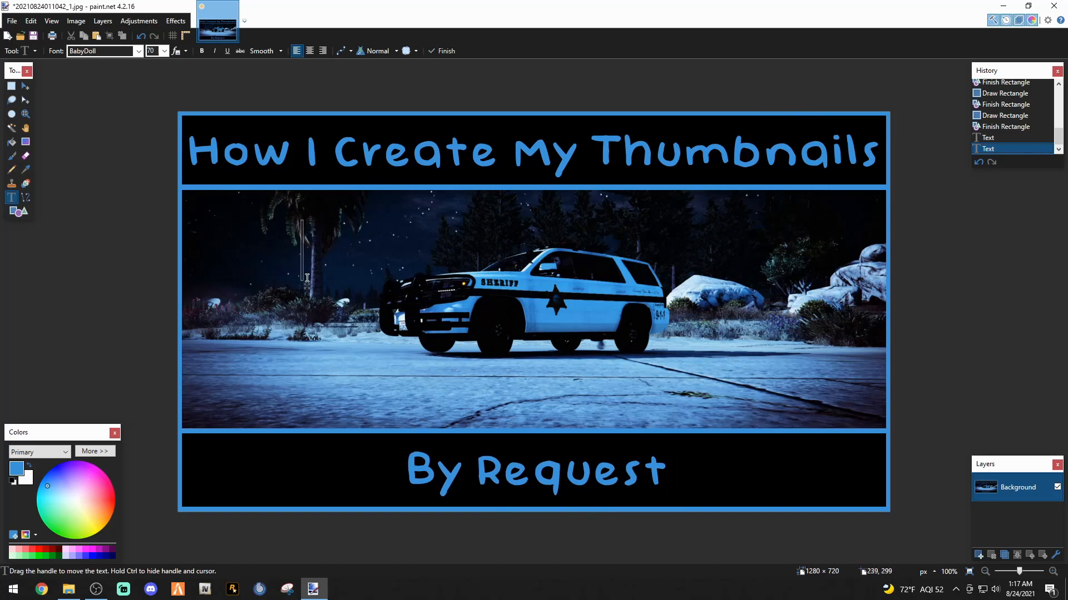
{"action": "left_click", "coordinate": [30, 467]}
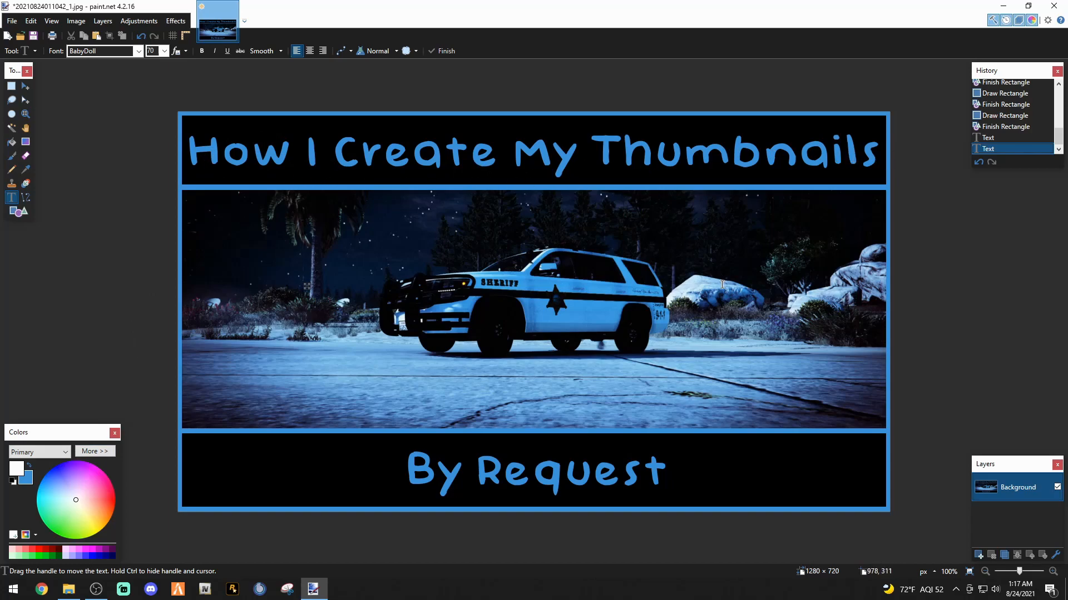
{"action": "type", "text": "How I Cre"}
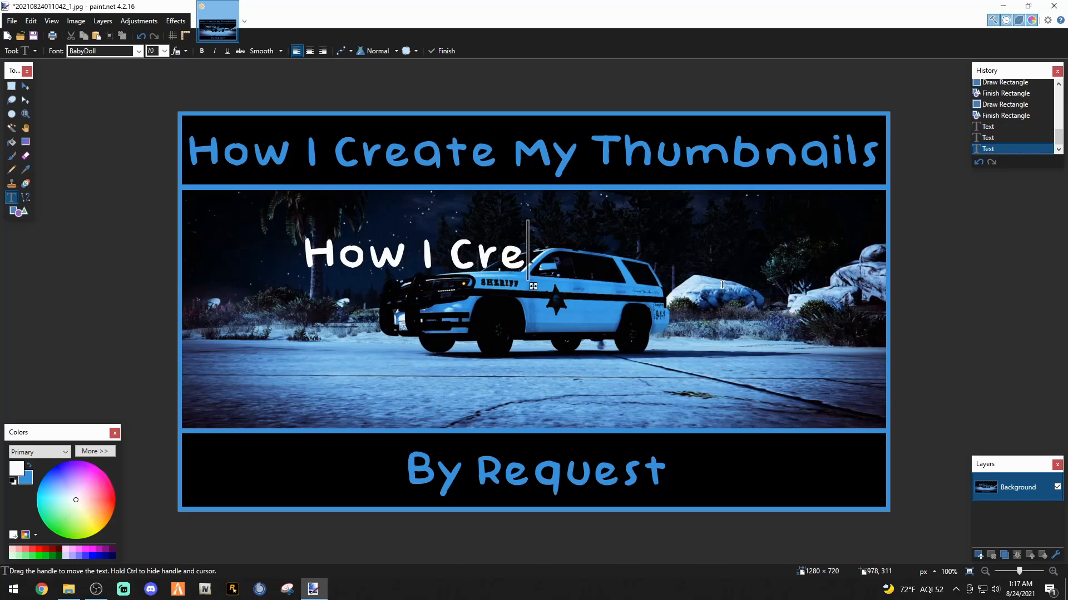
{"action": "type", "text": "ate My T"}
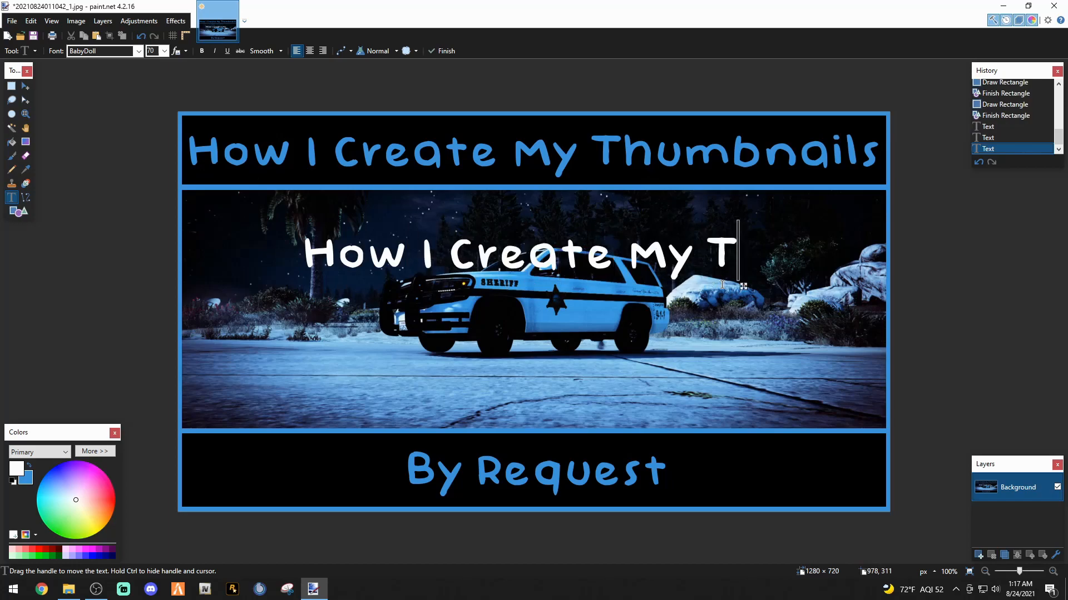
{"action": "type", "text": "humbn"}
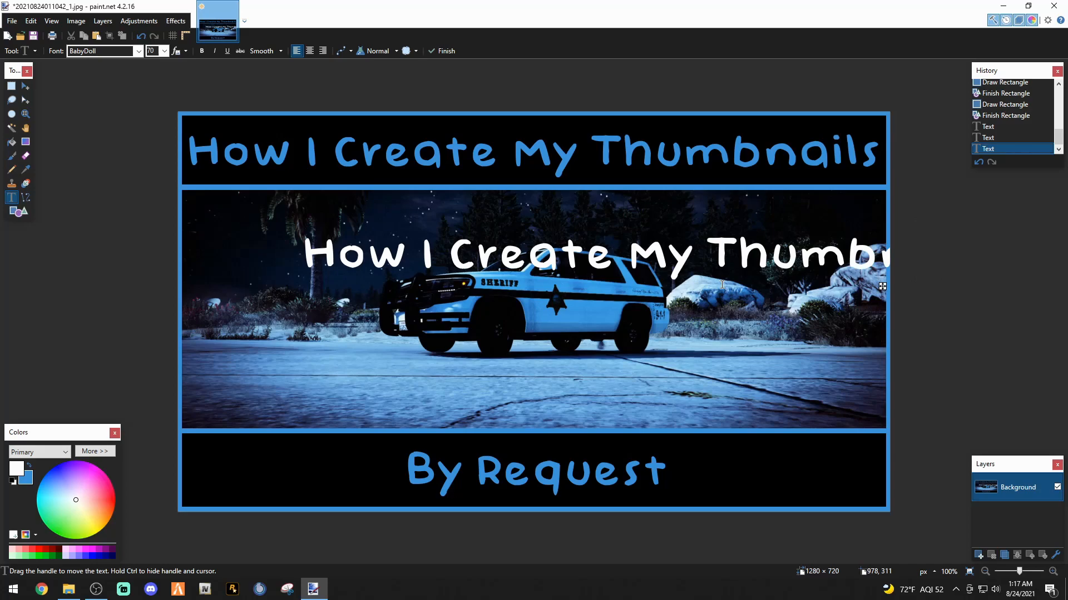
{"action": "type", "text": "ails"}
{"action": "left_click_drag", "start_coordinate": [882, 287], "coordinate": [767, 189]}
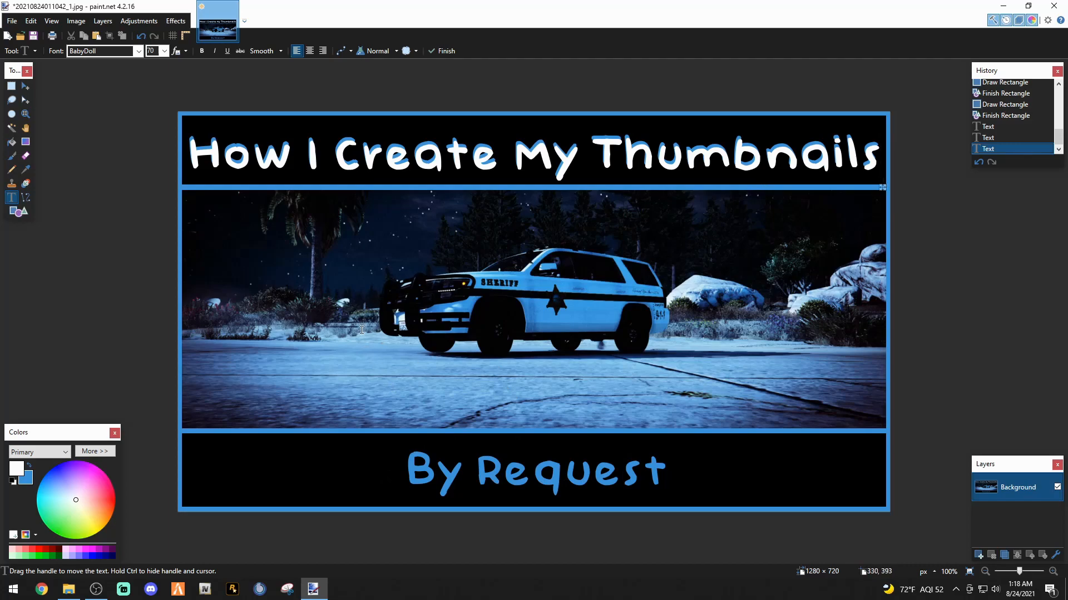
- Add a white "By Request" text and place it slightly offset over the blue one in the lower black bar
{"action": "left_click", "coordinate": [388, 320]}
{"action": "type", "text": "By "}
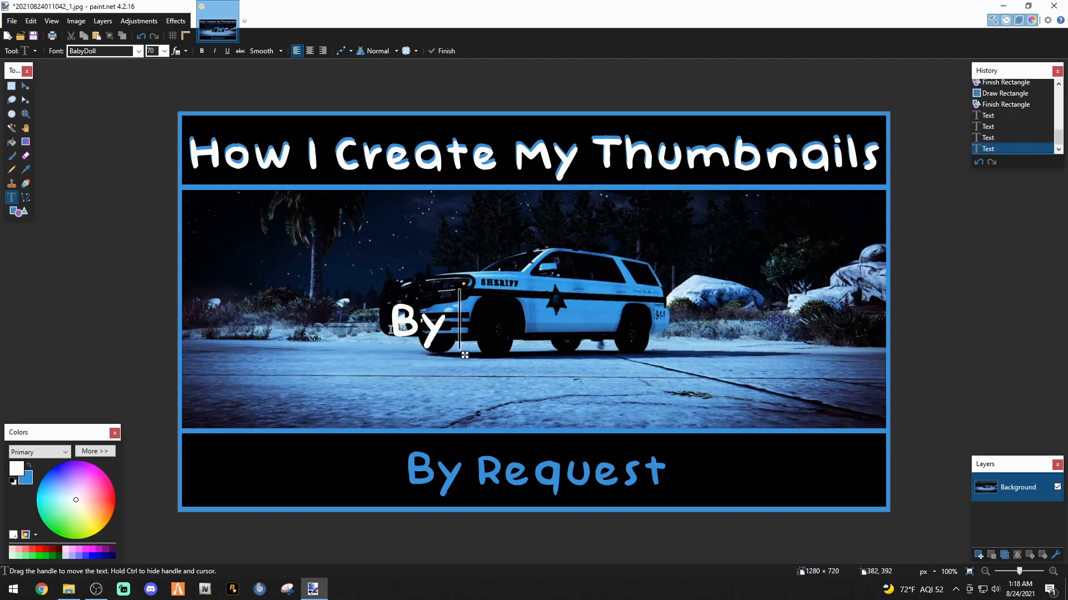
{"action": "type", "text": "Request"}
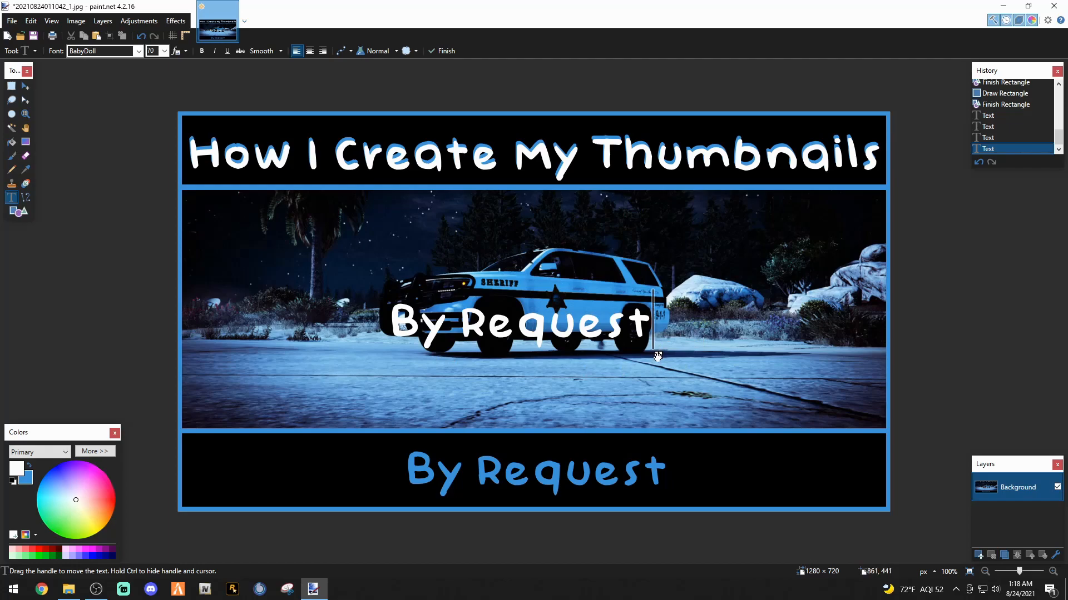
{"action": "left_click_drag", "start_coordinate": [657, 356], "coordinate": [676, 506]}
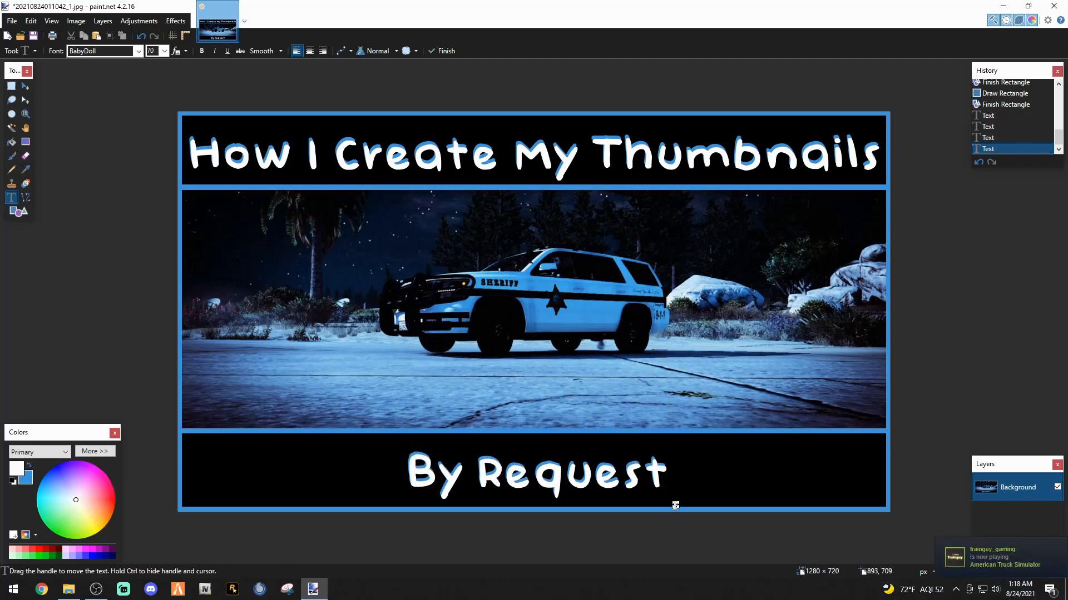
{"action": "left_click", "coordinate": [634, 332]}
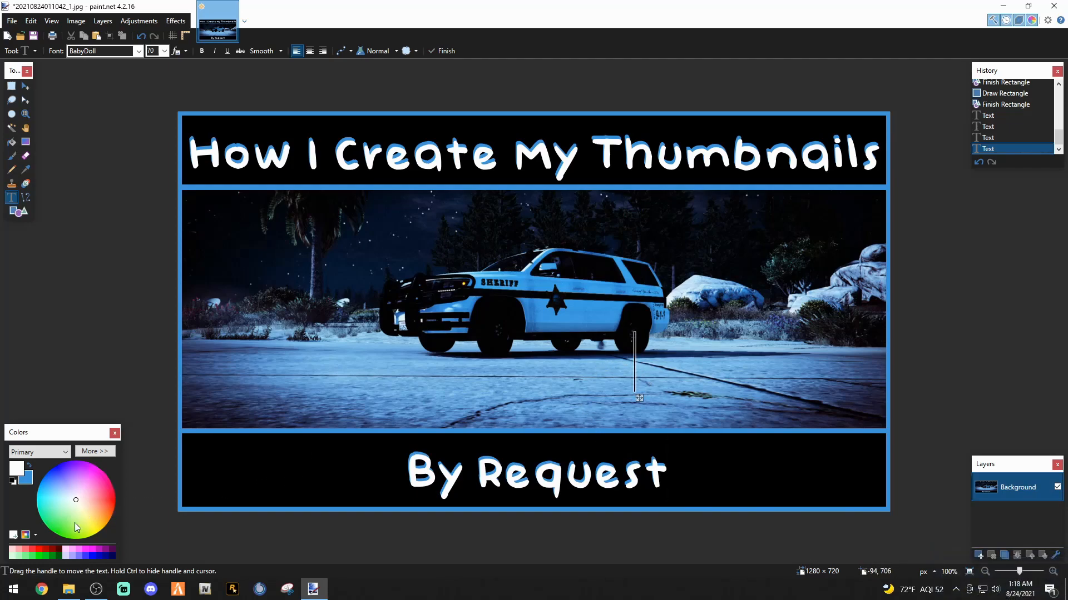
- Switch to Chrome and search Google Images for "gta v png"
{"action": "left_click", "coordinate": [42, 591]}
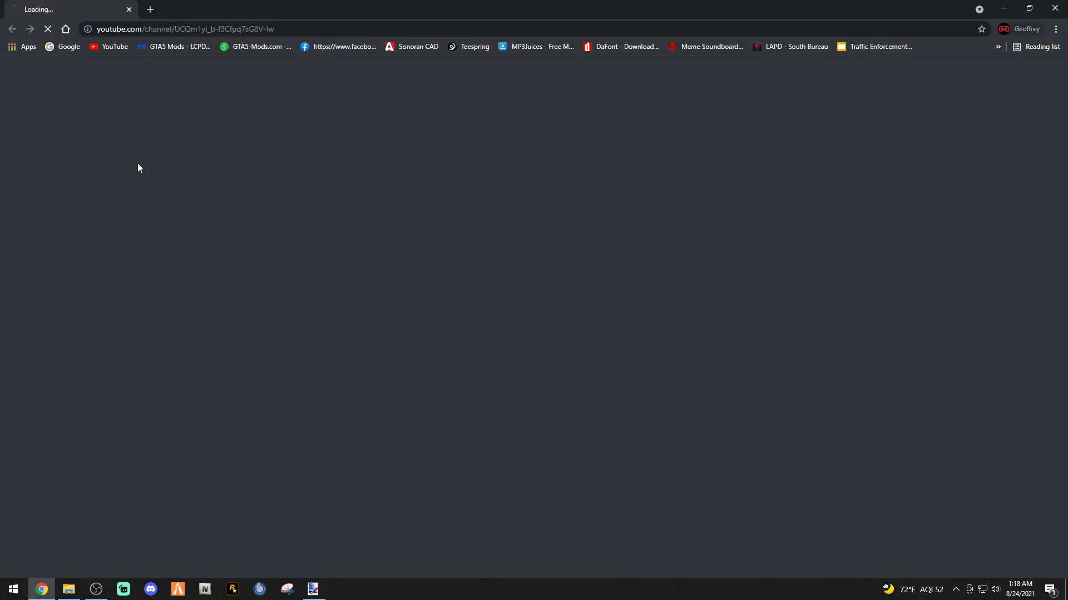
{"action": "left_click", "coordinate": [71, 50]}
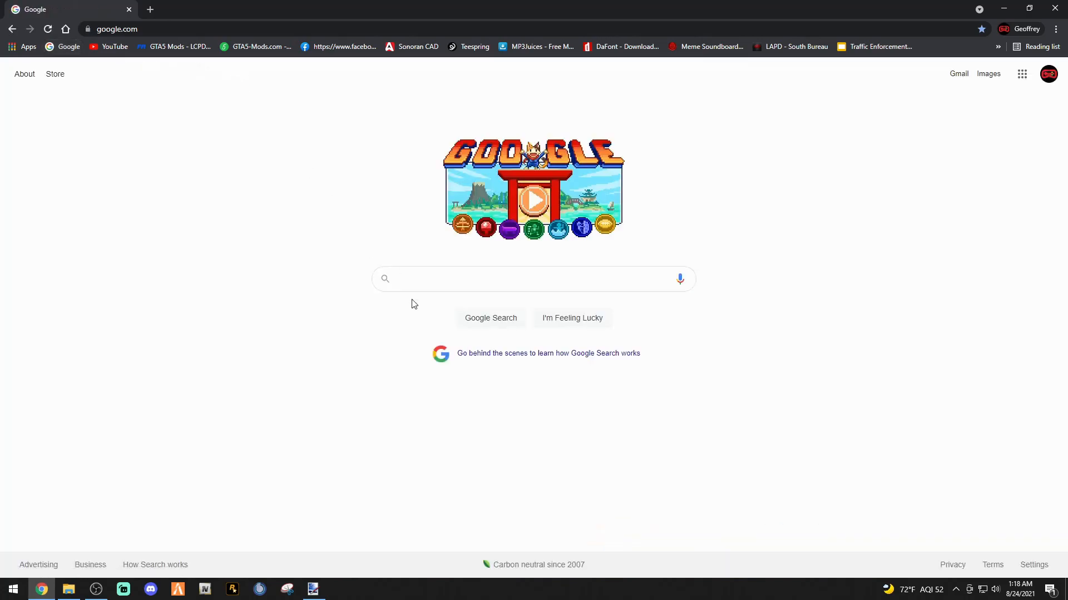
{"action": "type", "text": "gta "}
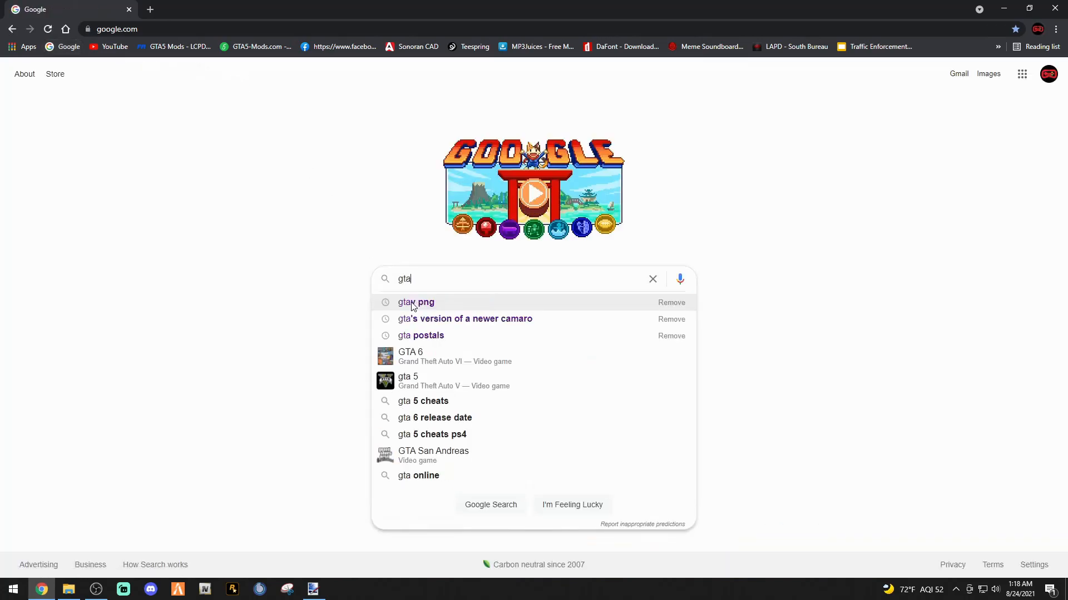
{"action": "type", "text": "v png"}
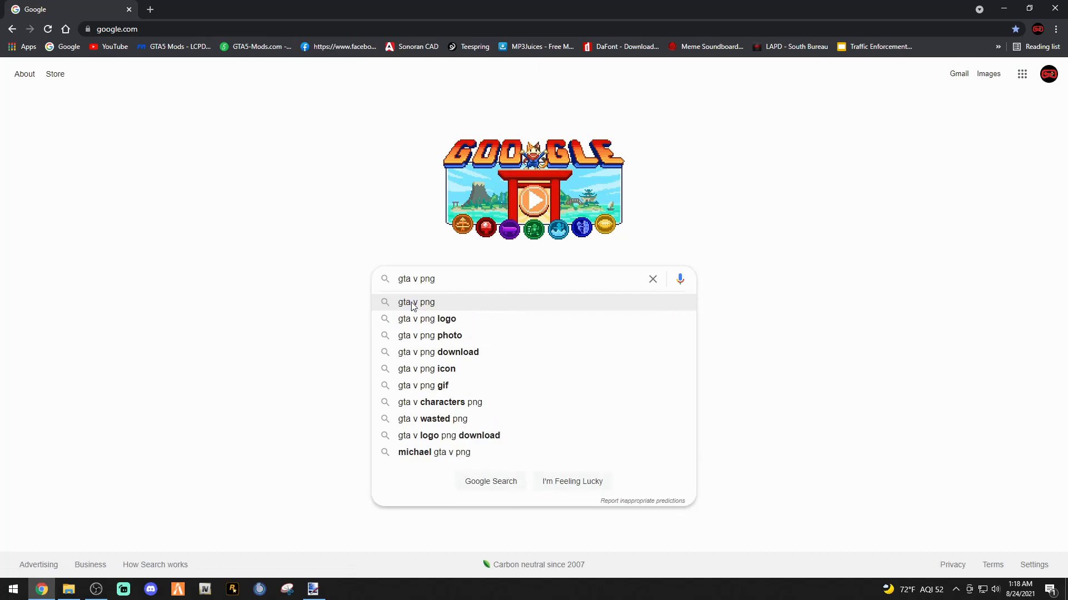
{"action": "left_click", "coordinate": [413, 307]}
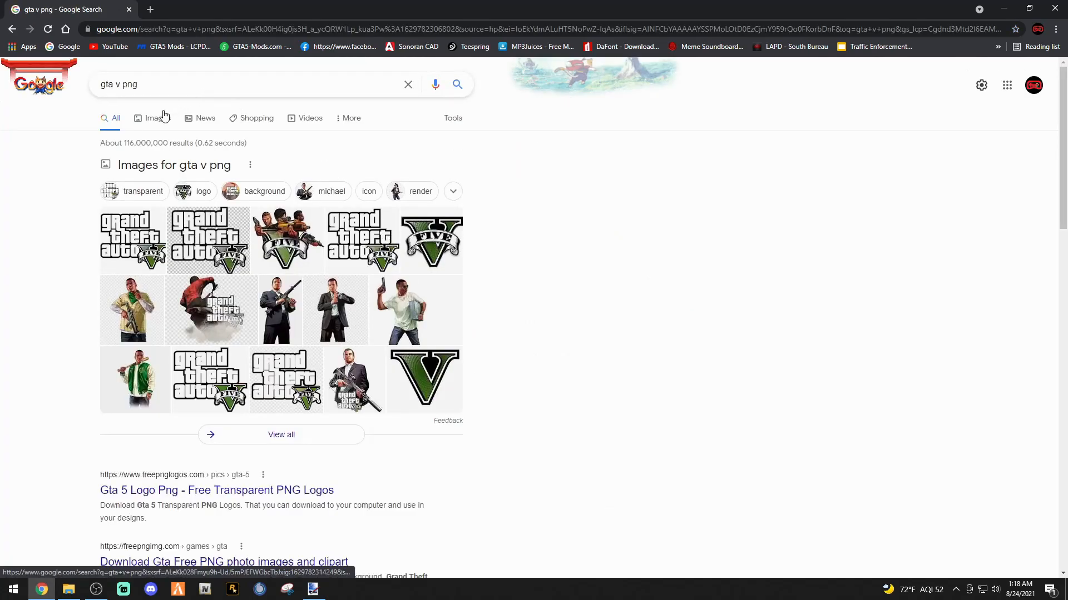
{"action": "left_click", "coordinate": [154, 123]}
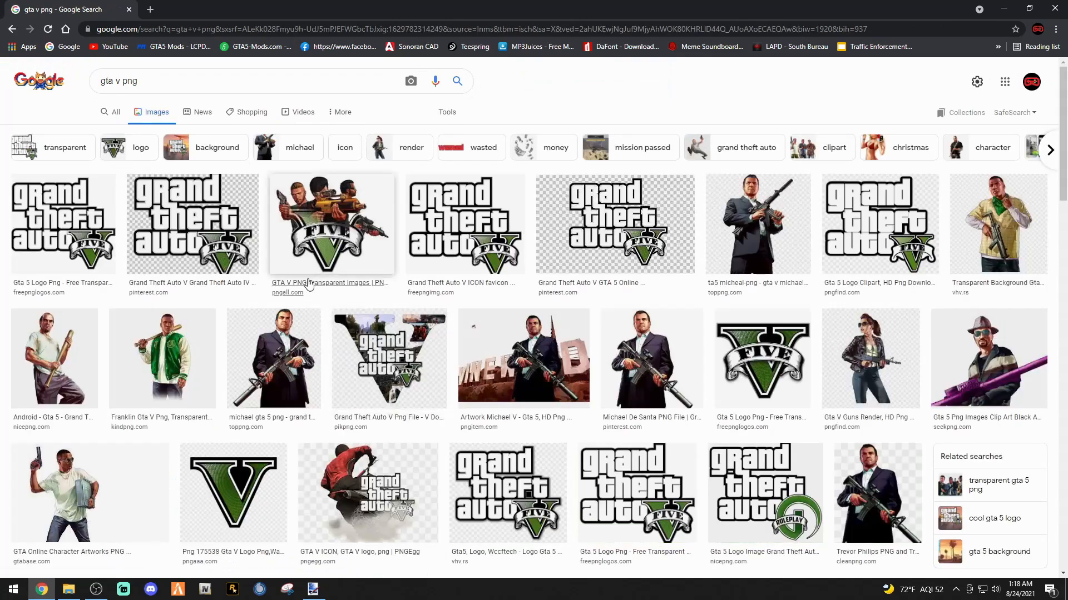
- Preview the green V "FIVE" logo and the full Grand Theft Auto V logo among the image results
{"action": "left_click", "coordinate": [762, 358]}
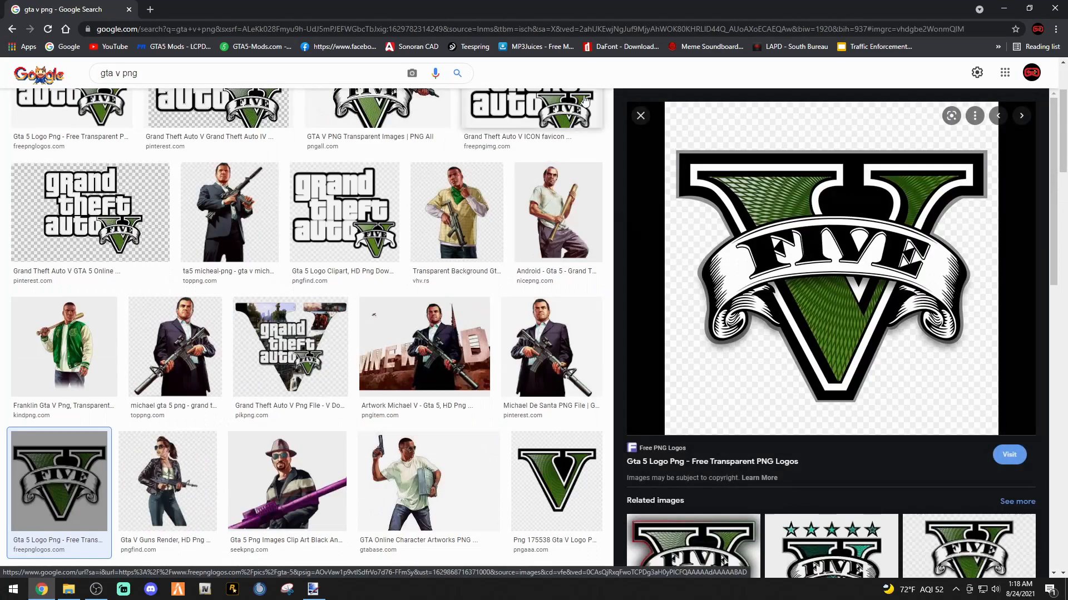
{"action": "left_click", "coordinate": [640, 115]}
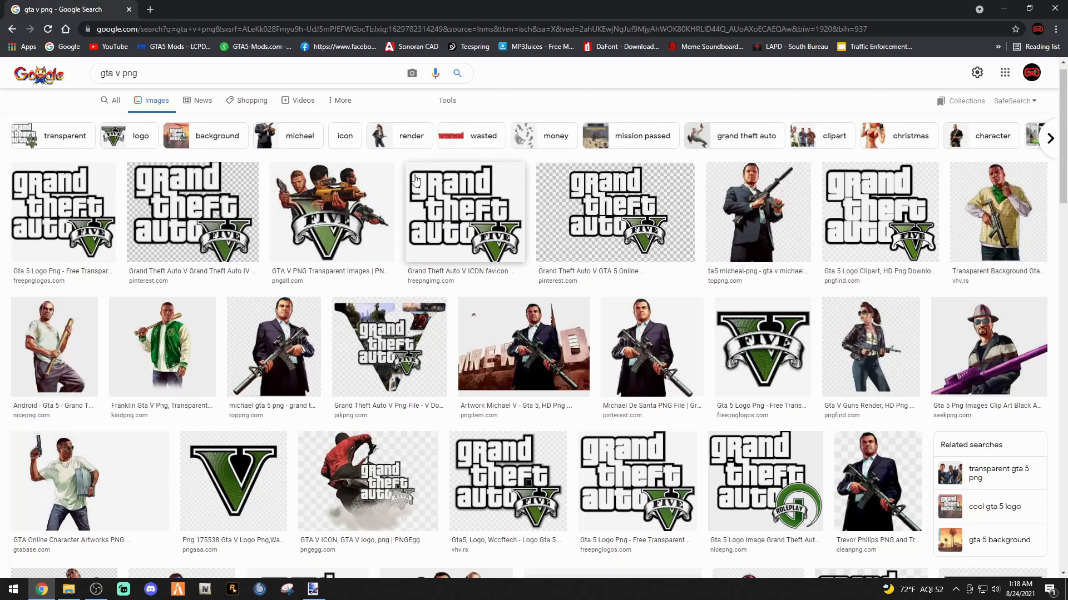
{"action": "left_click", "coordinate": [451, 228]}
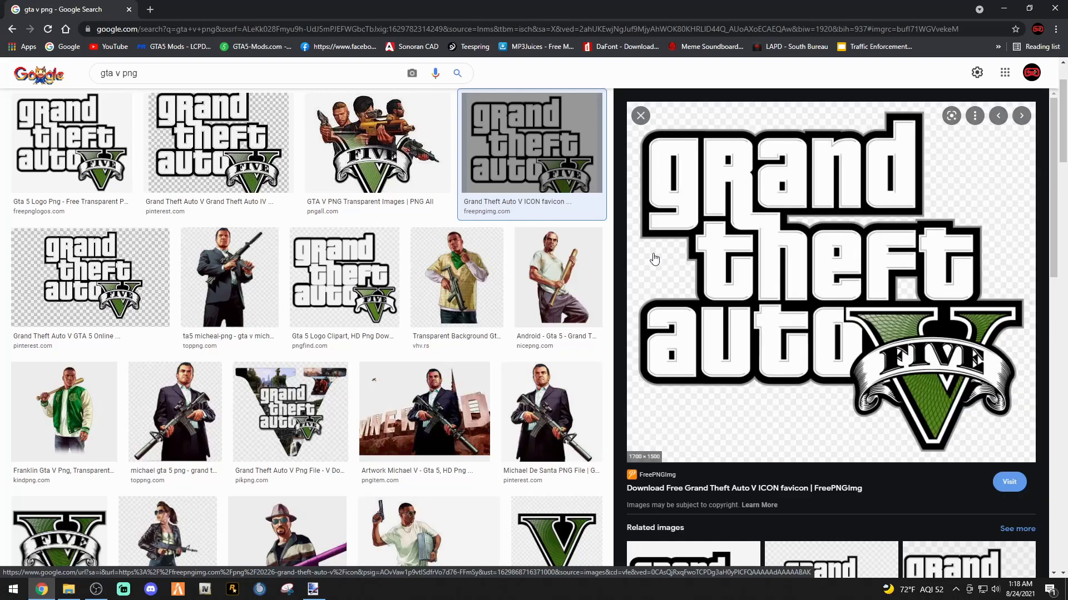
{"action": "right_click", "coordinate": [761, 251]}
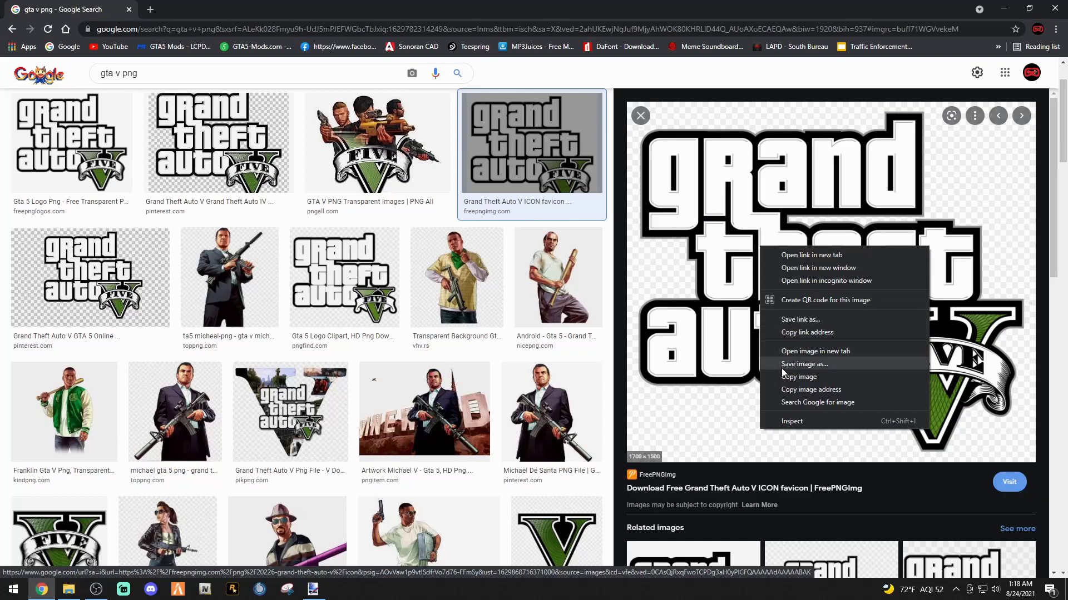
{"action": "left_click", "coordinate": [641, 118]}
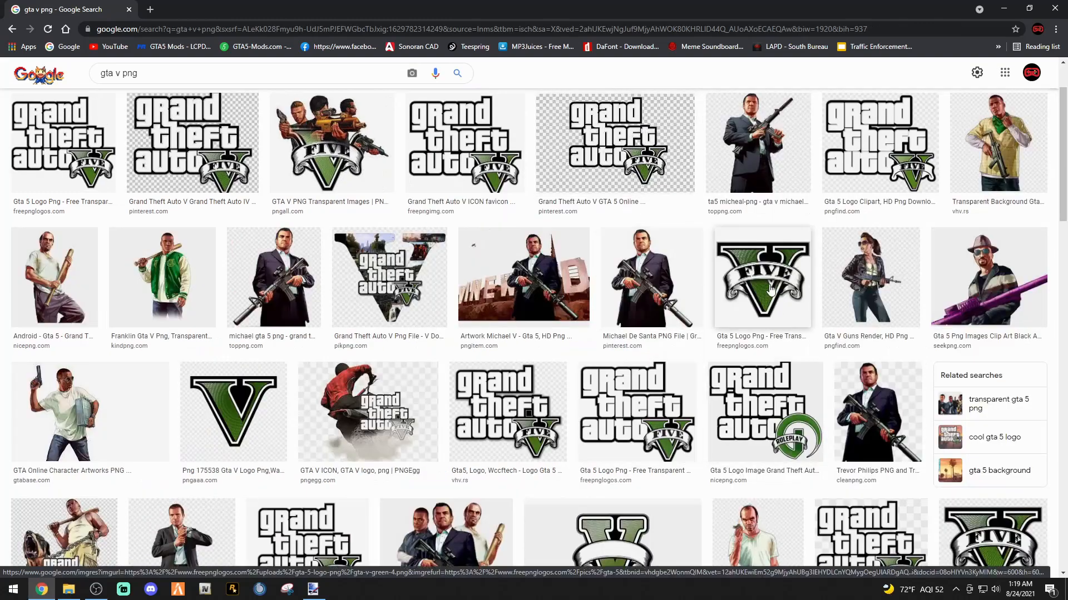
- Save the green V "FIVE" logo from freepnglogos.com as gta-5-7206 in New folder (2), and close the browser
{"action": "left_click", "coordinate": [754, 333]}
{"action": "right_click", "coordinate": [781, 266]}
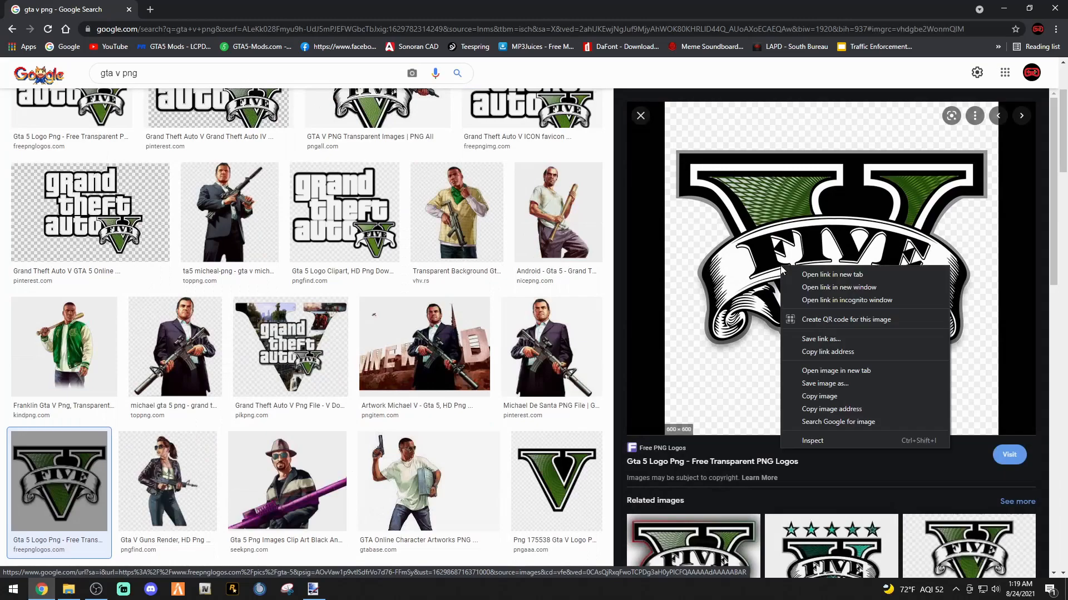
{"action": "left_click", "coordinate": [806, 385]}
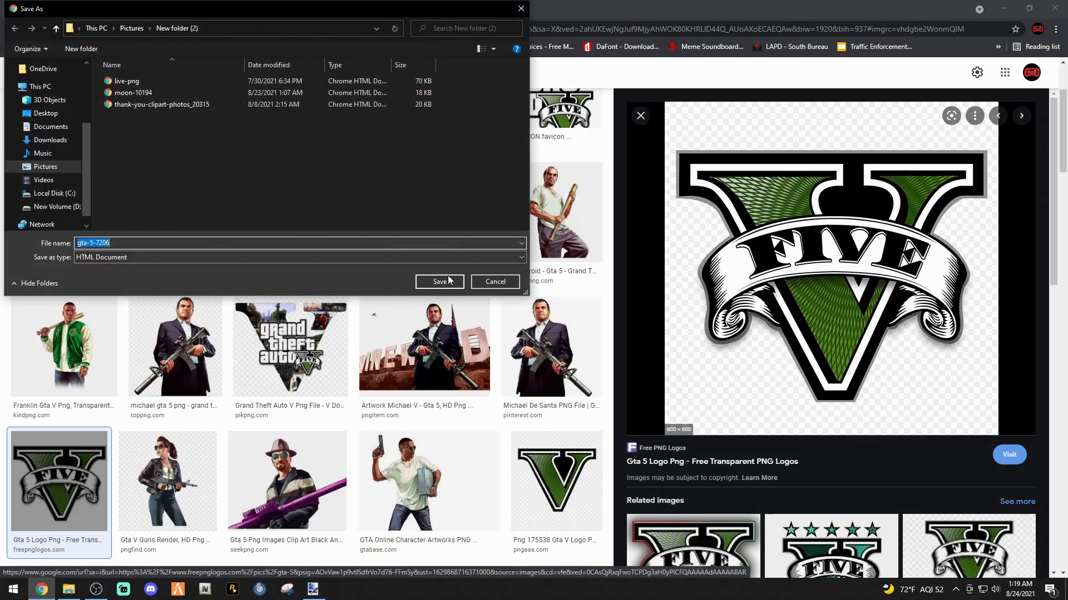
{"action": "left_click", "coordinate": [441, 282]}
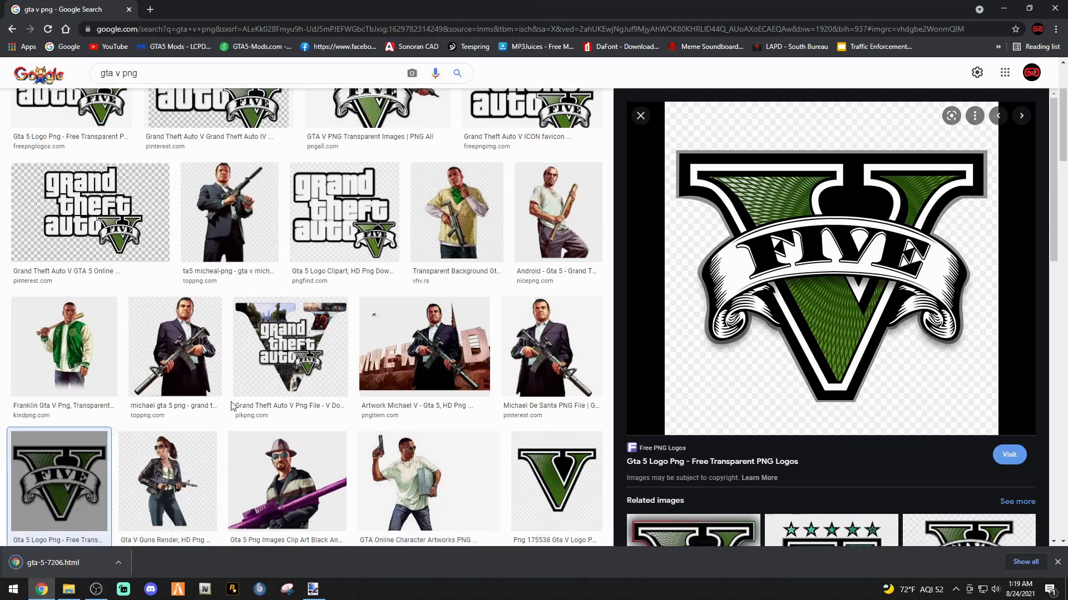
{"action": "left_click", "coordinate": [1055, 8]}
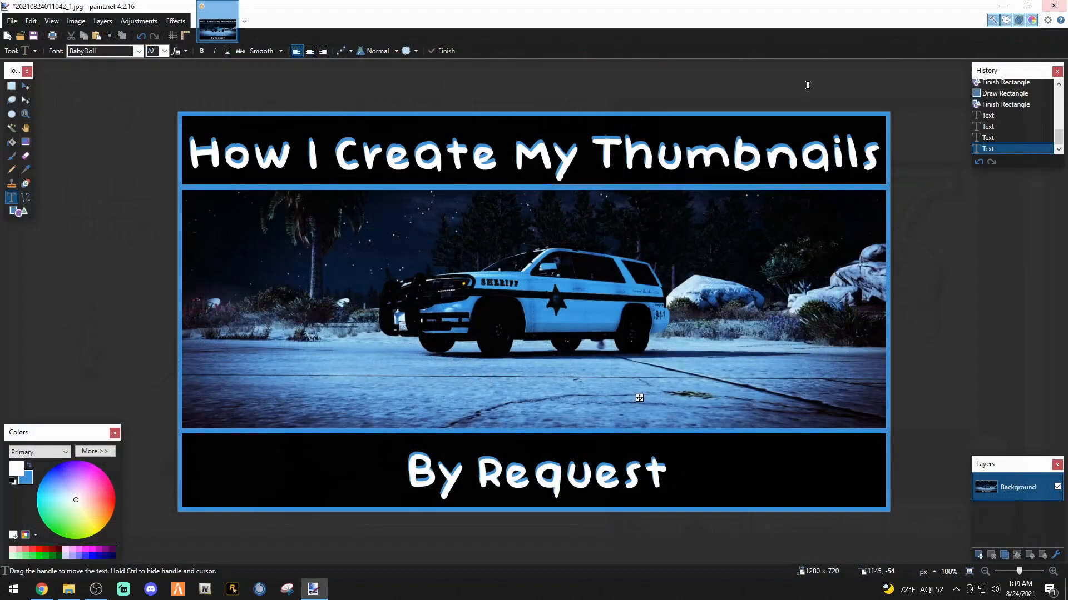
- Find the SLRPLogo image in the Pictures folder of File Explorer and add it to the paint.net thumbnail as a new layer
{"action": "left_click", "coordinate": [65, 597]}
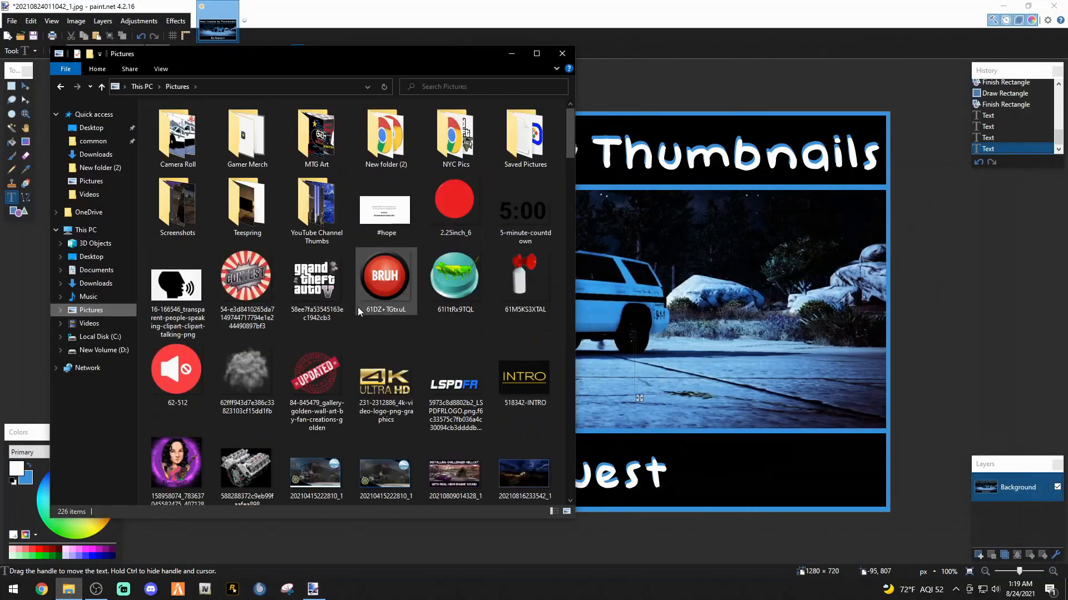
{"action": "scroll", "coordinate": [364, 311], "scroll_direction": "down", "scroll_amount": 10}
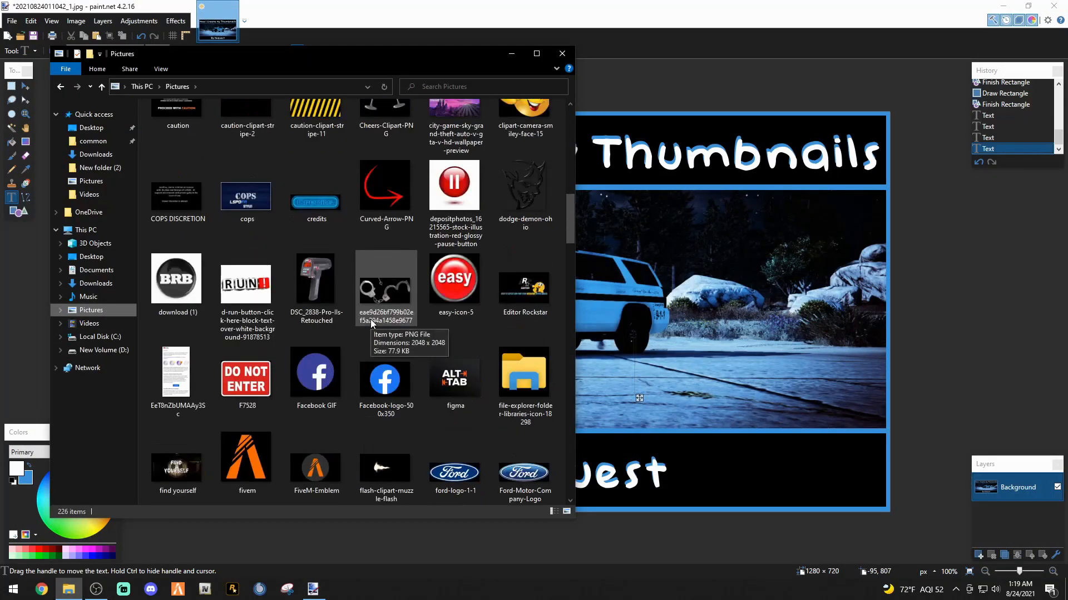
{"action": "scroll", "coordinate": [372, 324], "scroll_direction": "down", "scroll_amount": 4}
{"action": "scroll", "coordinate": [370, 323], "scroll_direction": "down", "scroll_amount": 4}
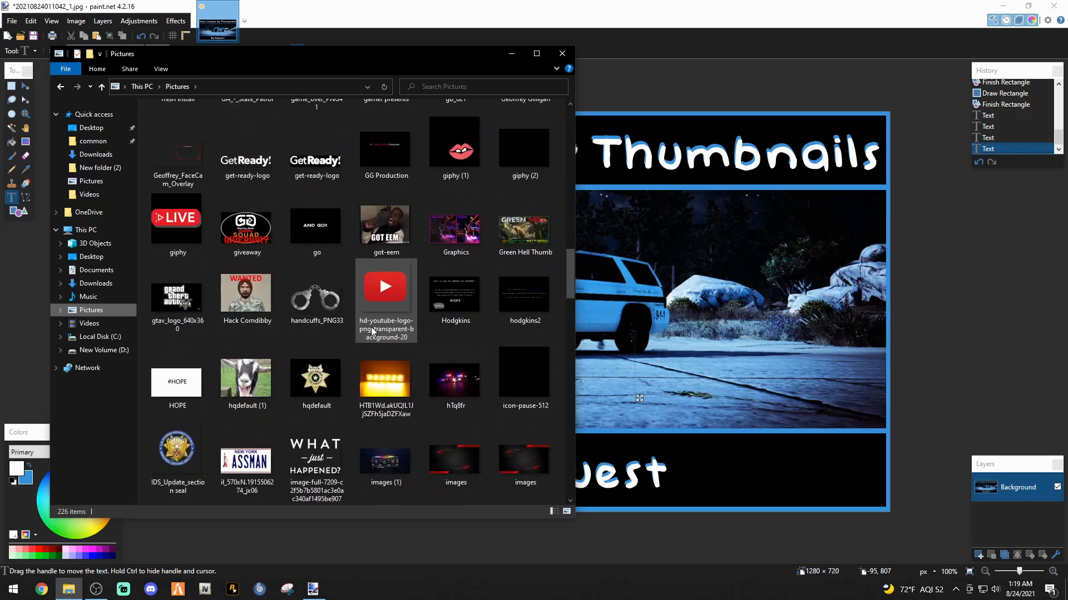
{"action": "scroll", "coordinate": [372, 331], "scroll_direction": "down", "scroll_amount": 6}
{"action": "scroll", "coordinate": [372, 332], "scroll_direction": "down", "scroll_amount": 3}
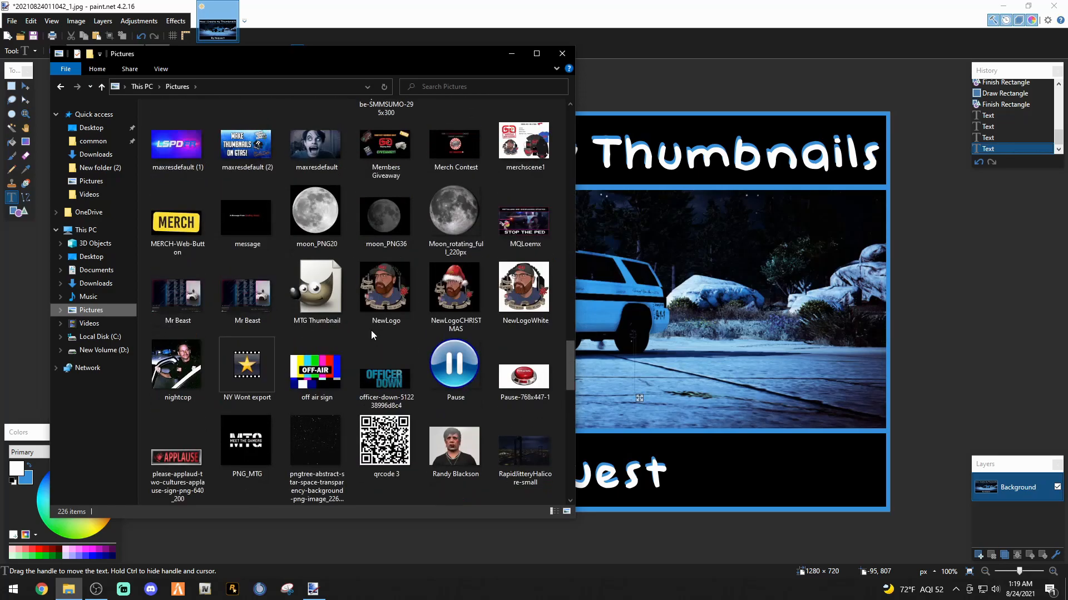
{"action": "scroll", "coordinate": [372, 330], "scroll_direction": "down", "scroll_amount": 3}
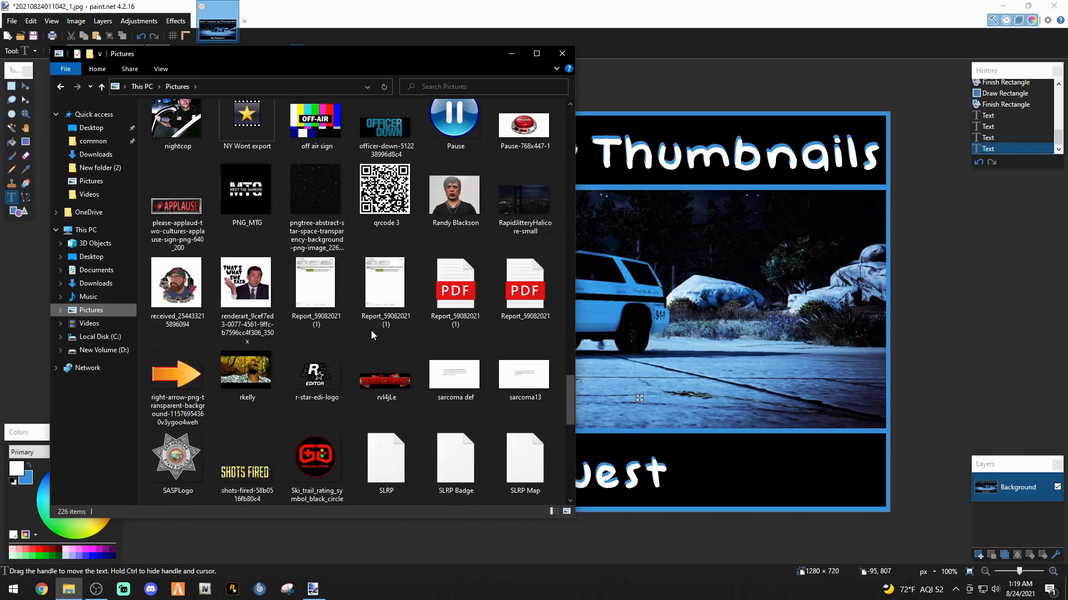
{"action": "scroll", "coordinate": [372, 330], "scroll_direction": "down", "scroll_amount": 3}
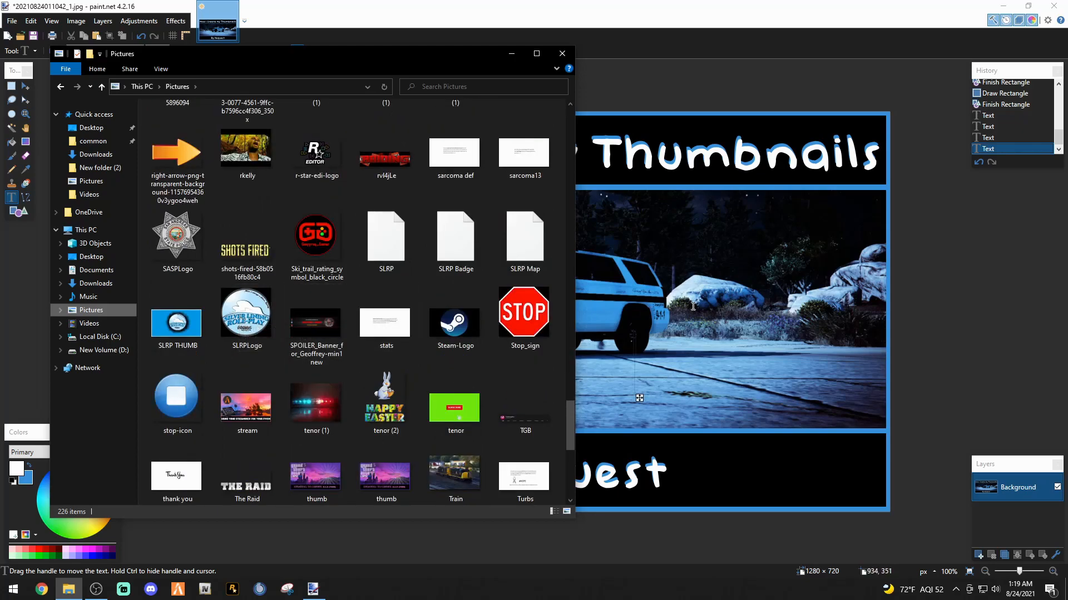
{"action": "mouse_move", "coordinate": [241, 319]}
{"action": "left_mouse_down"}
{"action": "mouse_move", "coordinate": [695, 321]}
{"action": "mouse_move", "coordinate": [246, 336]}
{"action": "mouse_move", "coordinate": [432, 336]}
{"action": "mouse_move", "coordinate": [720, 312]}
{"action": "left_mouse_up"}
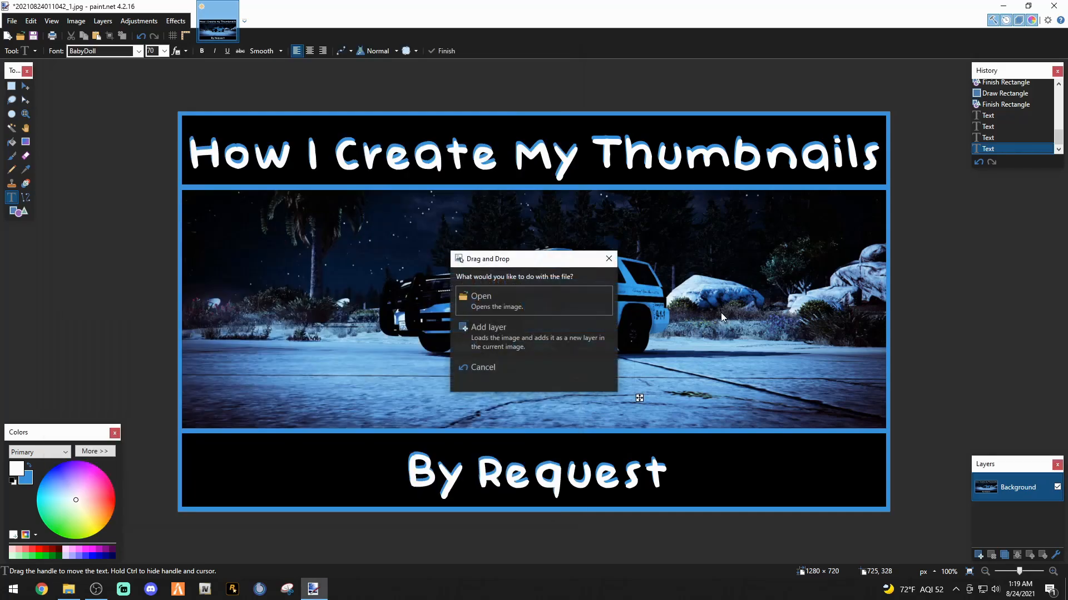
{"action": "left_click", "coordinate": [488, 344]}
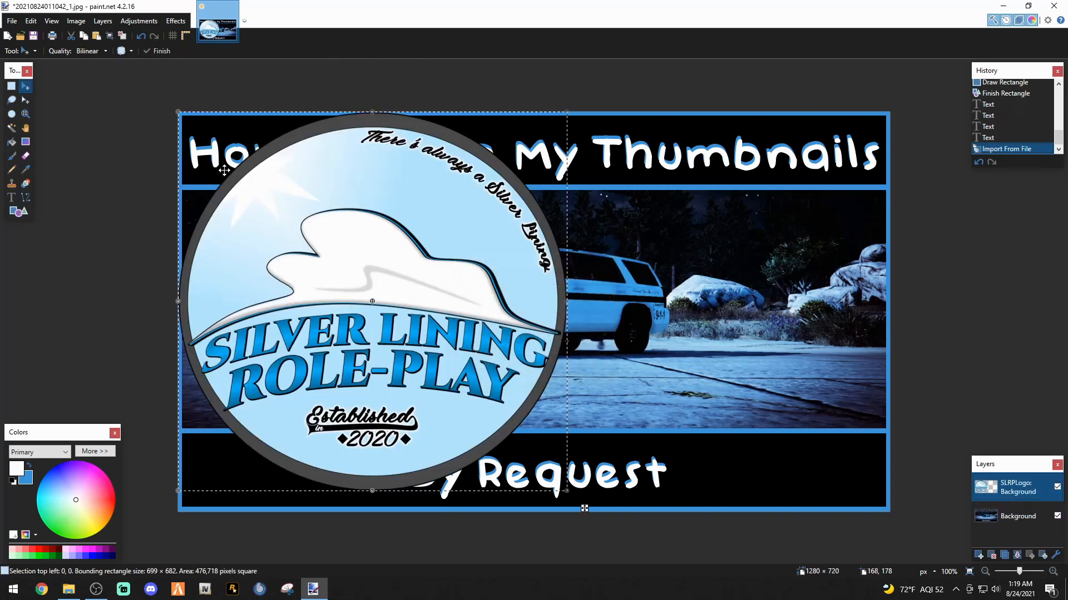
- Shrink the logo to about 279 × 267 px in the photo's lower-left corner and apply Object Shadow with its default settings
{"action": "left_click_drag", "start_coordinate": [177, 112], "coordinate": [411, 342]}
{"action": "left_click_drag", "start_coordinate": [551, 408], "coordinate": [331, 338]}
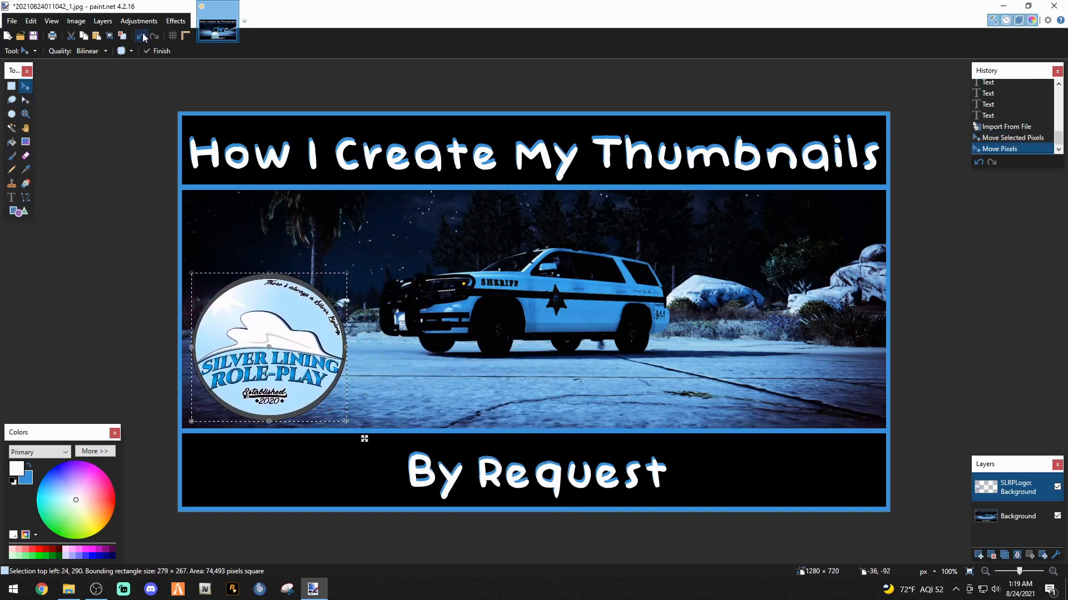
{"action": "left_click", "coordinate": [176, 20]}
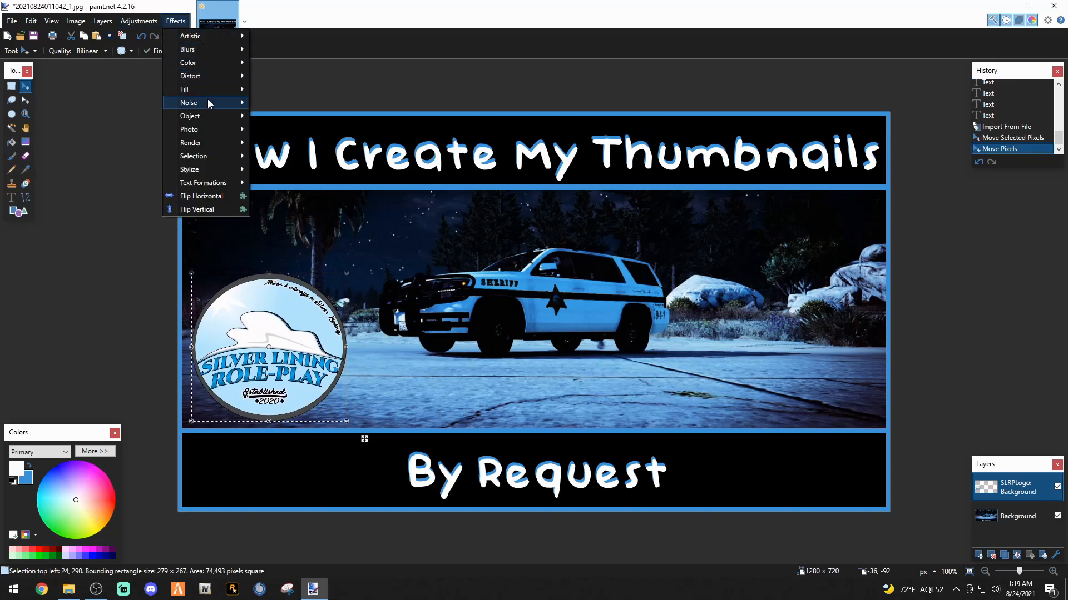
{"action": "mouse_move", "coordinate": [206, 118]}
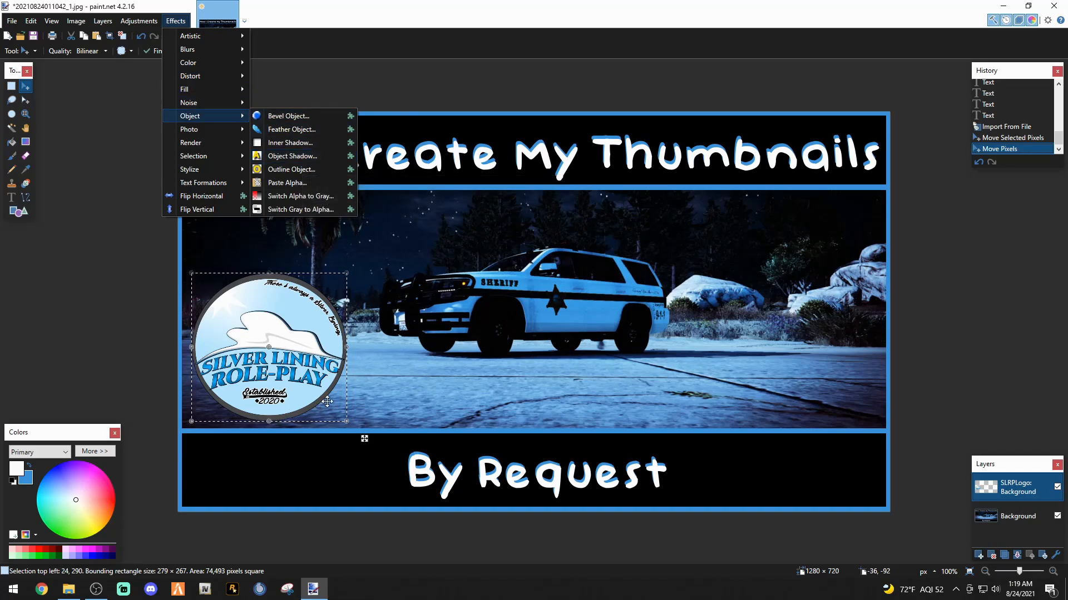
{"action": "left_click", "coordinate": [284, 158]}
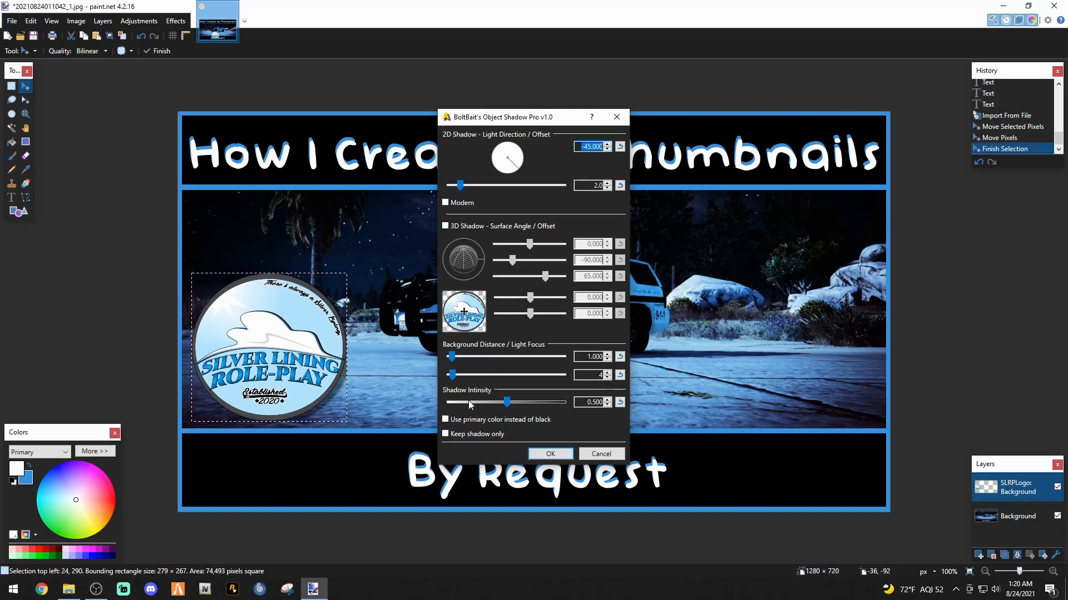
{"action": "left_click", "coordinate": [550, 454]}
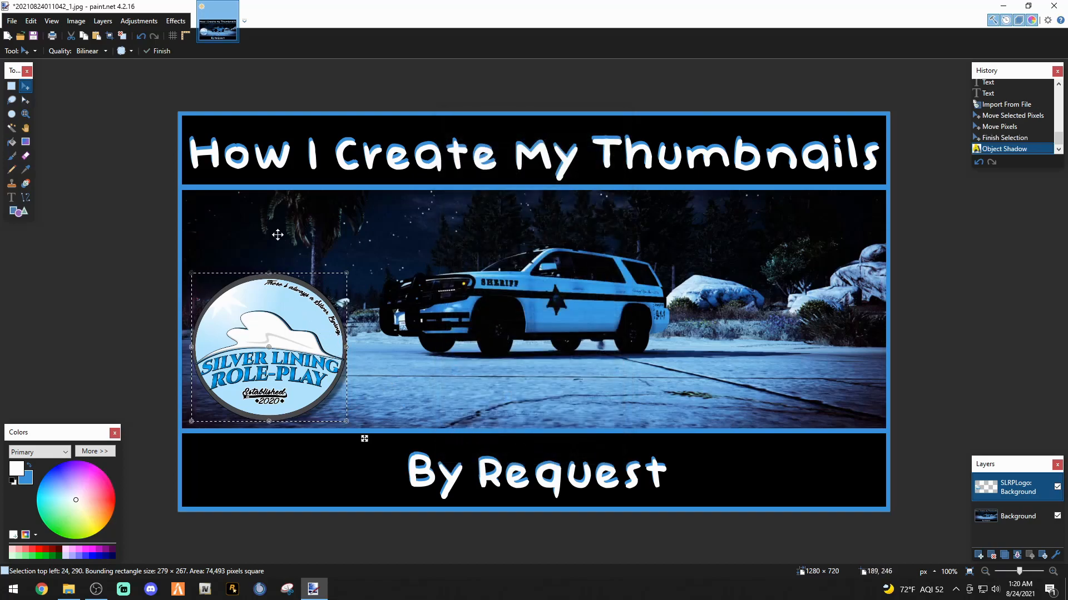
{"action": "left_click", "coordinate": [175, 21]}
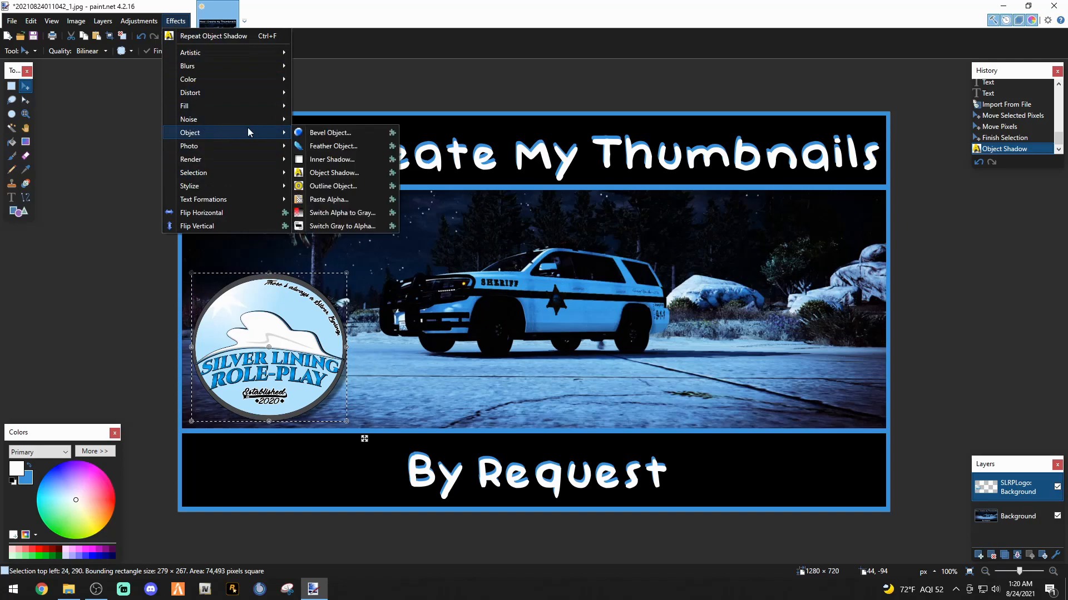
{"action": "left_click", "coordinate": [342, 188]}
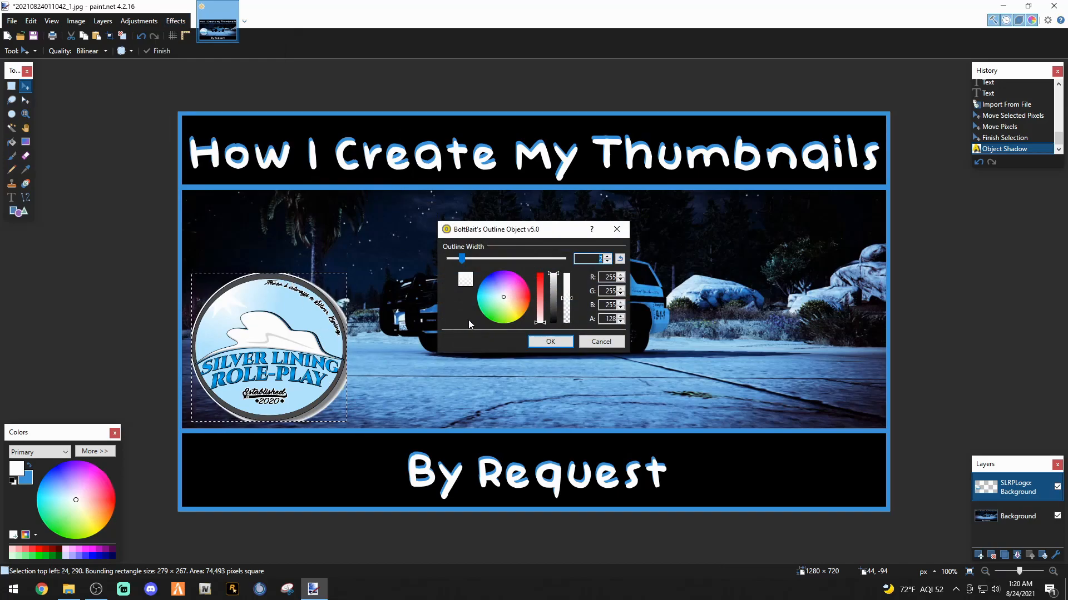
{"action": "left_click", "coordinate": [608, 344]}
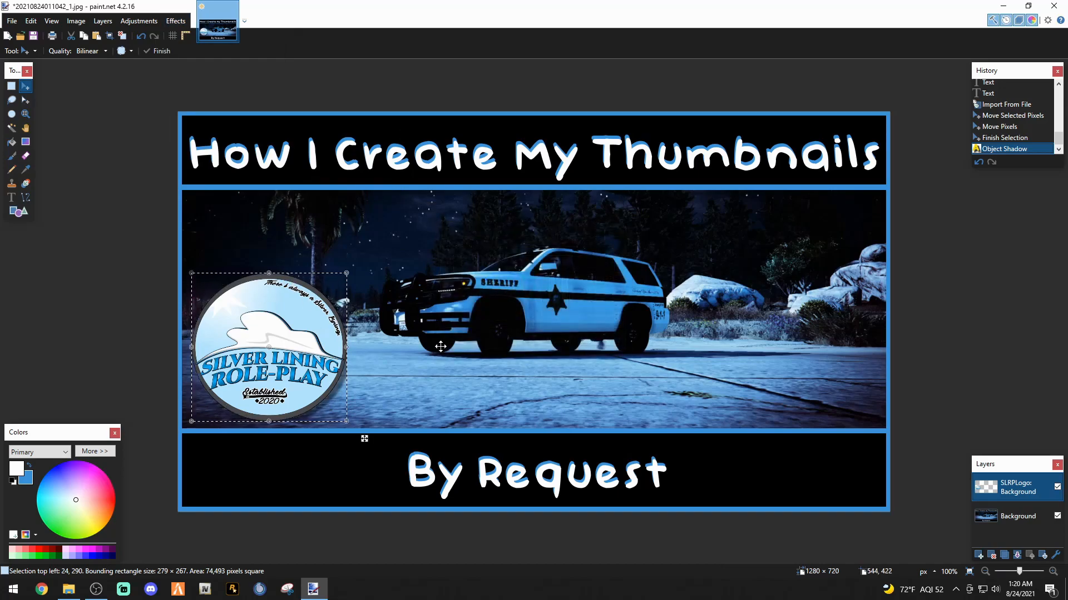
- Clear the selection around the logo and activate the Move Selected Pixels tool
{"action": "key", "text": "ctrl+d"}
{"action": "left_click", "coordinate": [26, 87]}
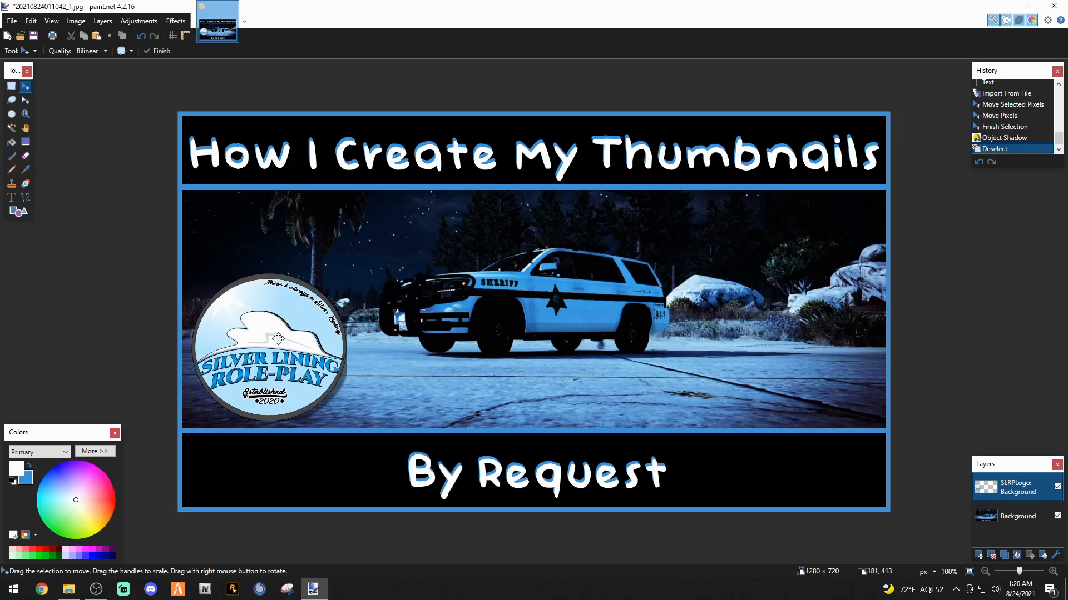
{"action": "left_click", "coordinate": [11, 21]}
{"action": "left_click", "coordinate": [29, 106]}
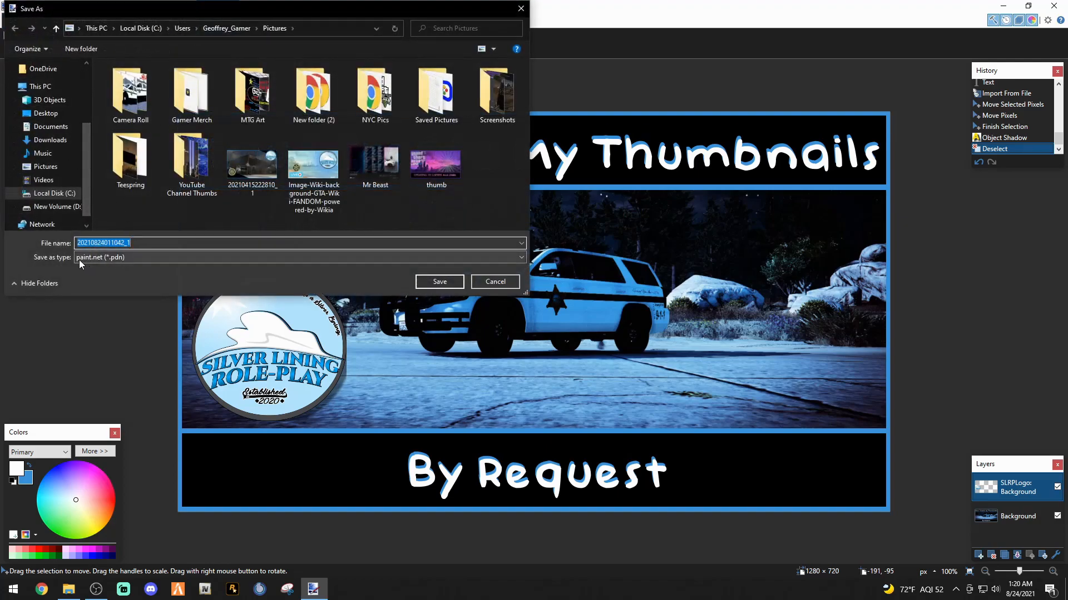
{"action": "left_click", "coordinate": [497, 255]}
{"action": "left_click", "coordinate": [165, 283]}
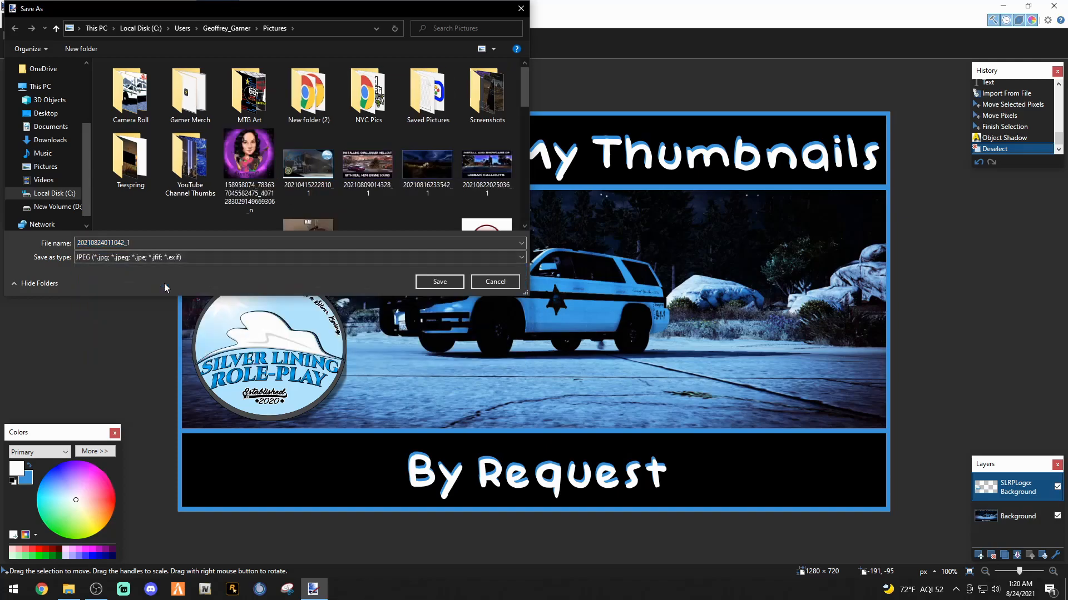
{"action": "left_click", "coordinate": [439, 283]}
{"action": "left_click", "coordinate": [30, 20]}
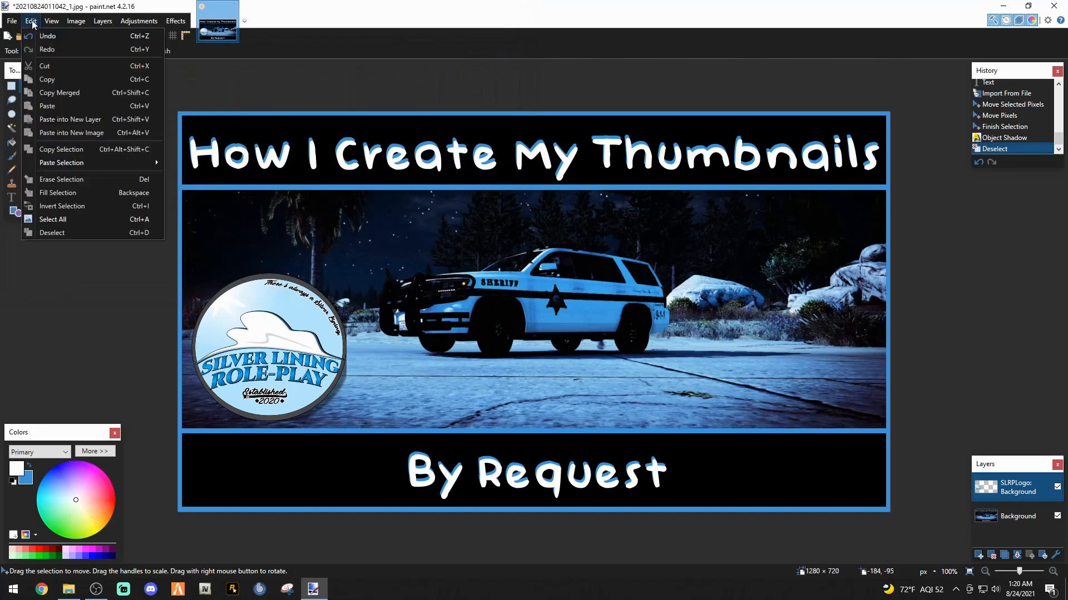
- Undo the logo's deselection, shadow, move, resize and import so the thumbnail is back to its last text edit
{"action": "left_click", "coordinate": [40, 37]}
{"action": "left_click", "coordinate": [31, 21]}
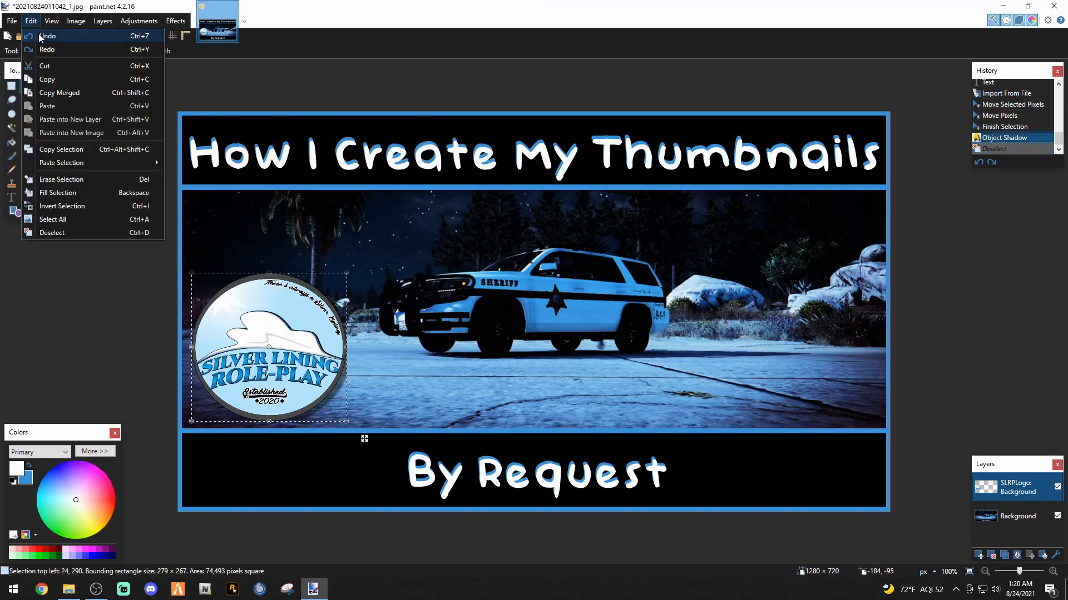
{"action": "left_click", "coordinate": [44, 37]}
{"action": "left_click", "coordinate": [31, 21]}
{"action": "left_click", "coordinate": [49, 38]}
{"action": "left_click", "coordinate": [31, 20]}
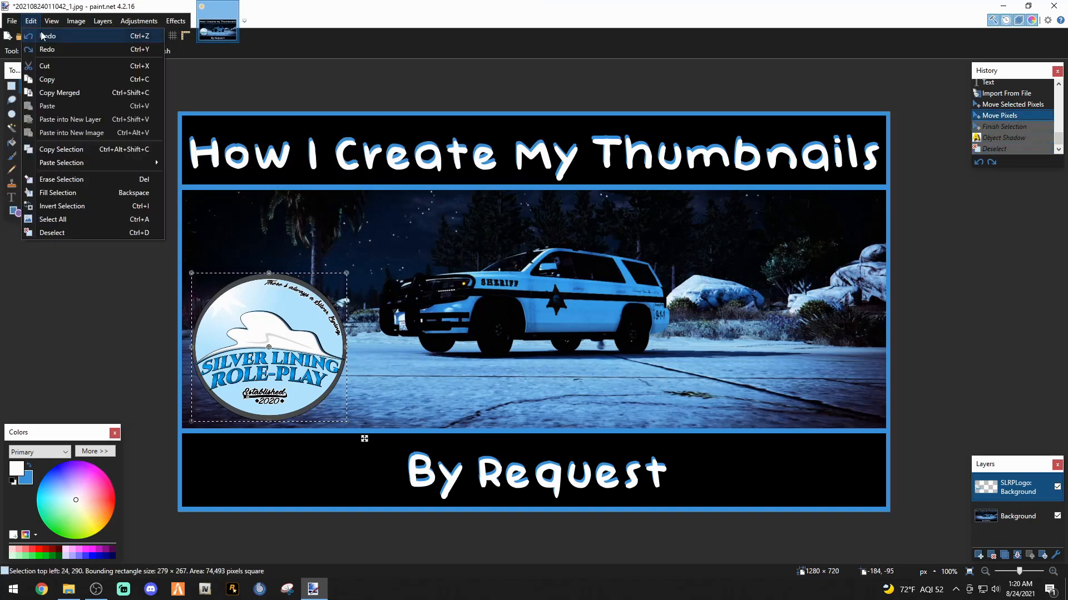
{"action": "left_click", "coordinate": [47, 37]}
{"action": "left_click", "coordinate": [31, 21]}
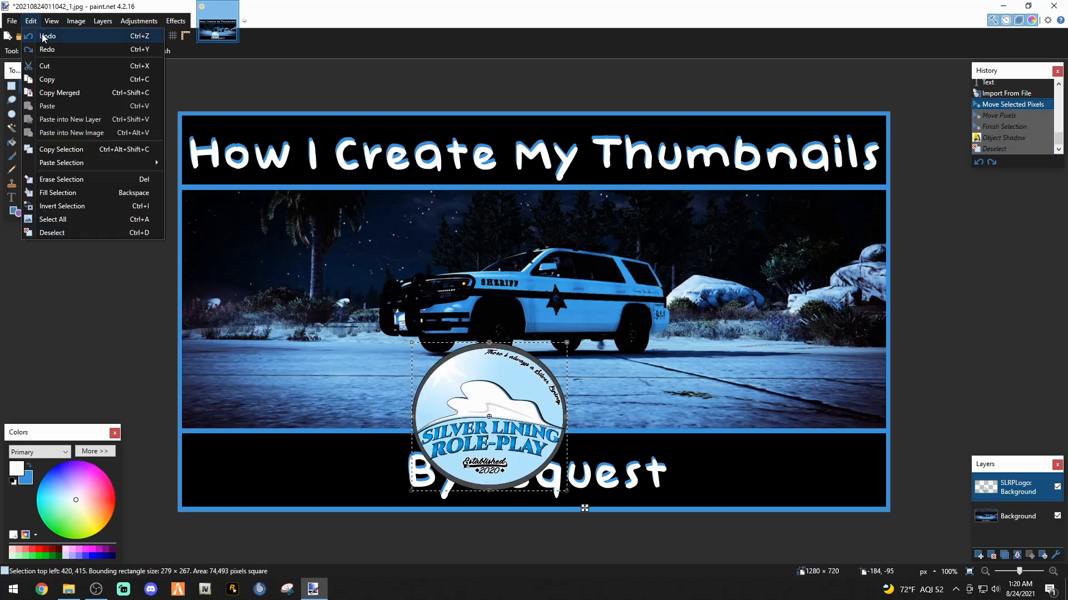
{"action": "left_click", "coordinate": [42, 37]}
{"action": "left_click", "coordinate": [31, 20]}
{"action": "left_click", "coordinate": [41, 36]}
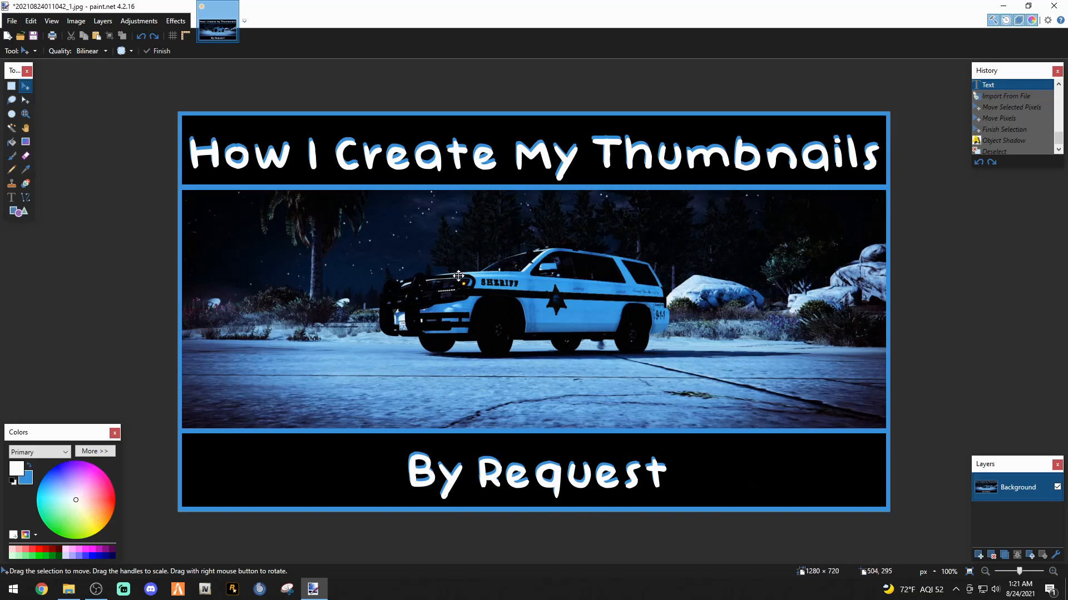
{"action": "left_click", "coordinate": [12, 20]}
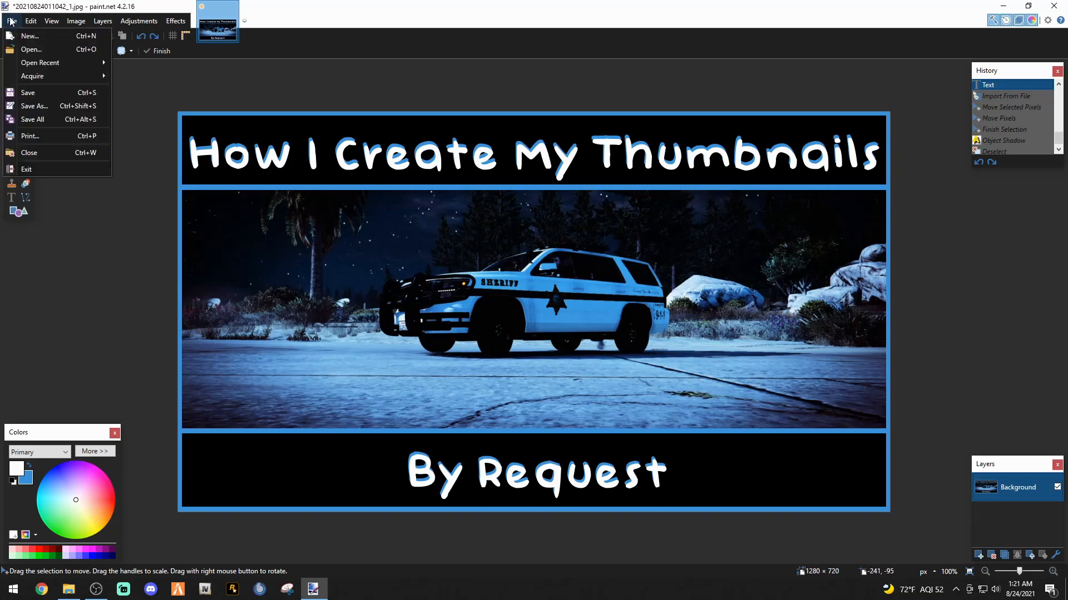
{"action": "left_click", "coordinate": [24, 105]}
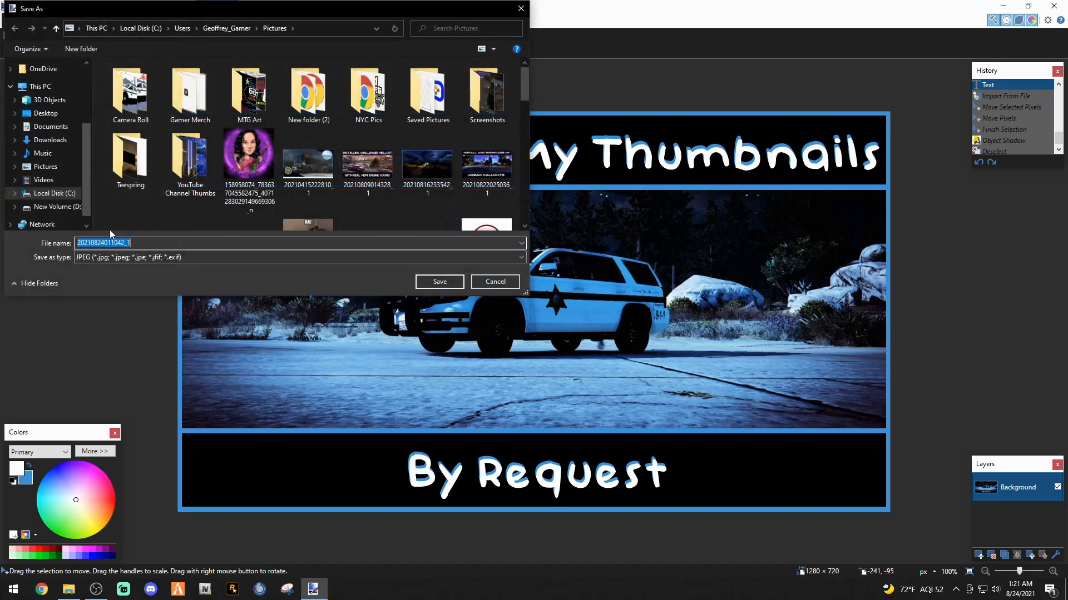
{"action": "left_click", "coordinate": [434, 282]}
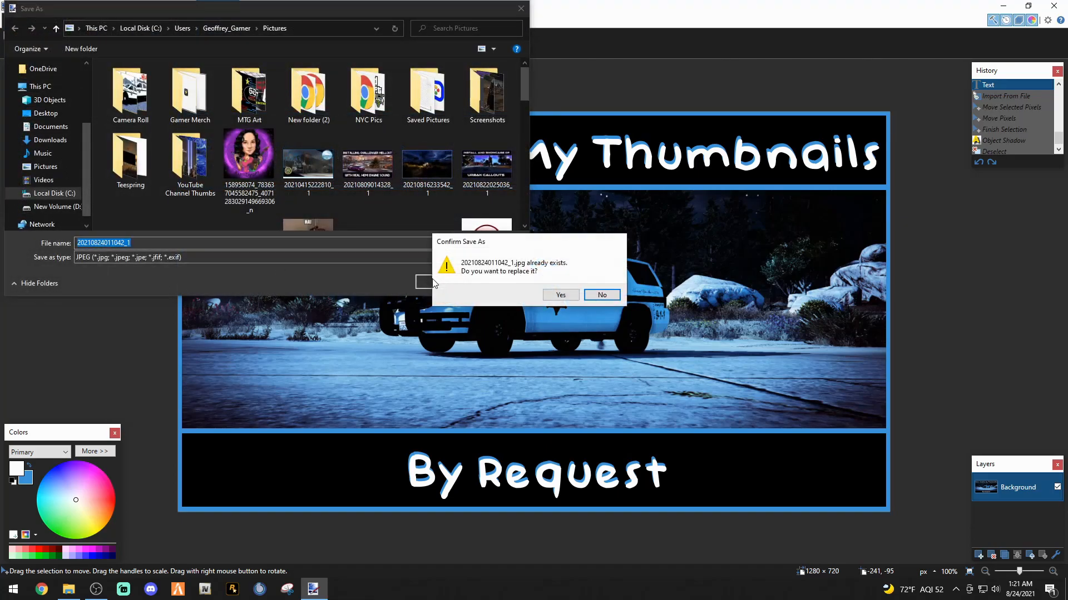
{"action": "left_click", "coordinate": [577, 296]}
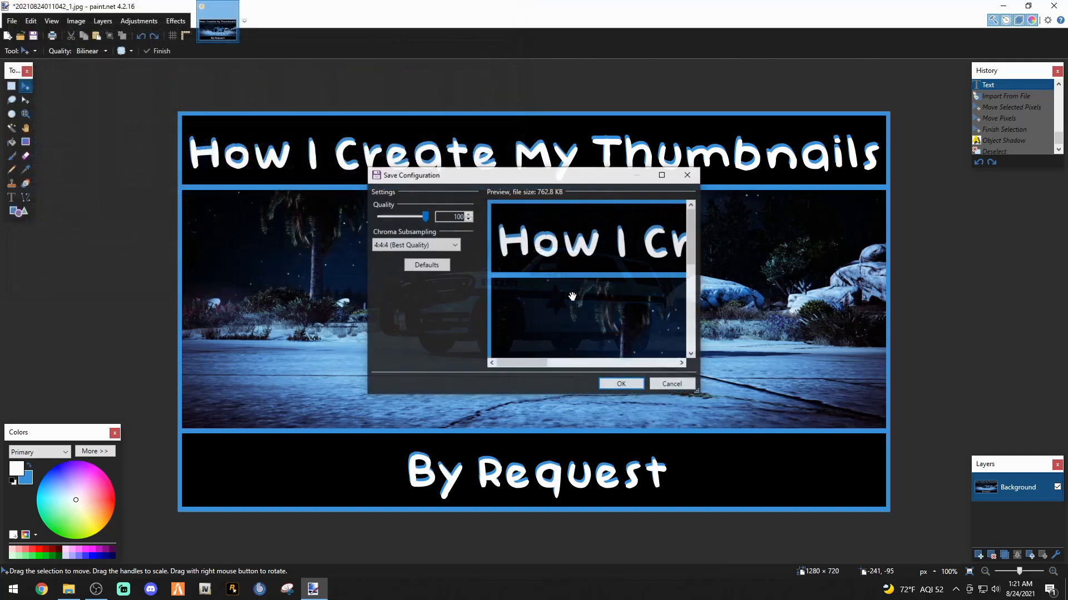
{"action": "left_click", "coordinate": [621, 385]}
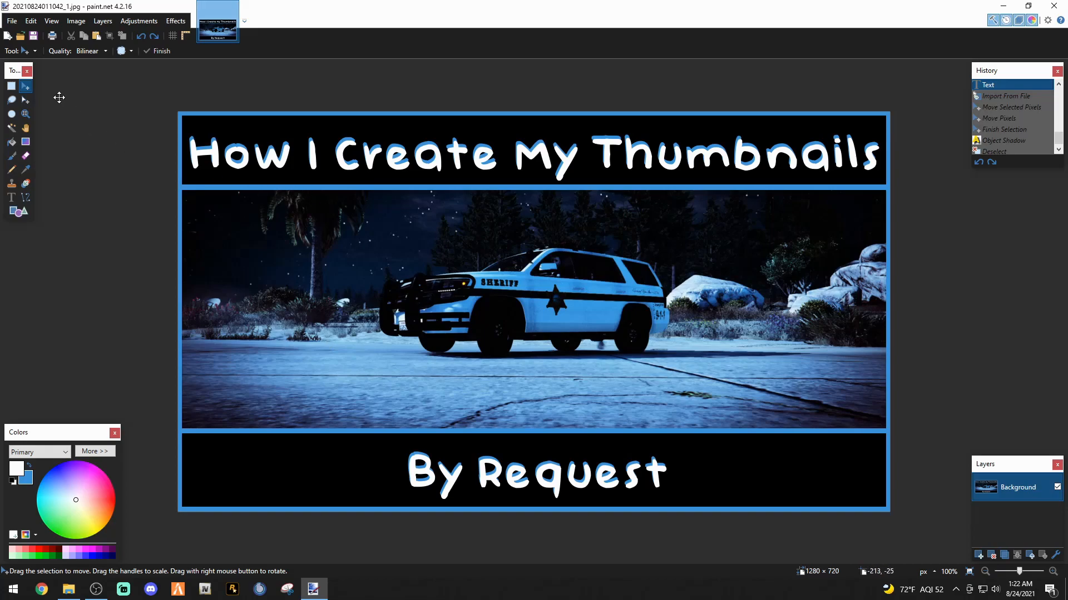
- Activate the Text tool and look through the available fonts and their previews, keeping BabyDoll selected
{"action": "left_click", "coordinate": [11, 197]}
{"action": "left_click", "coordinate": [139, 51]}
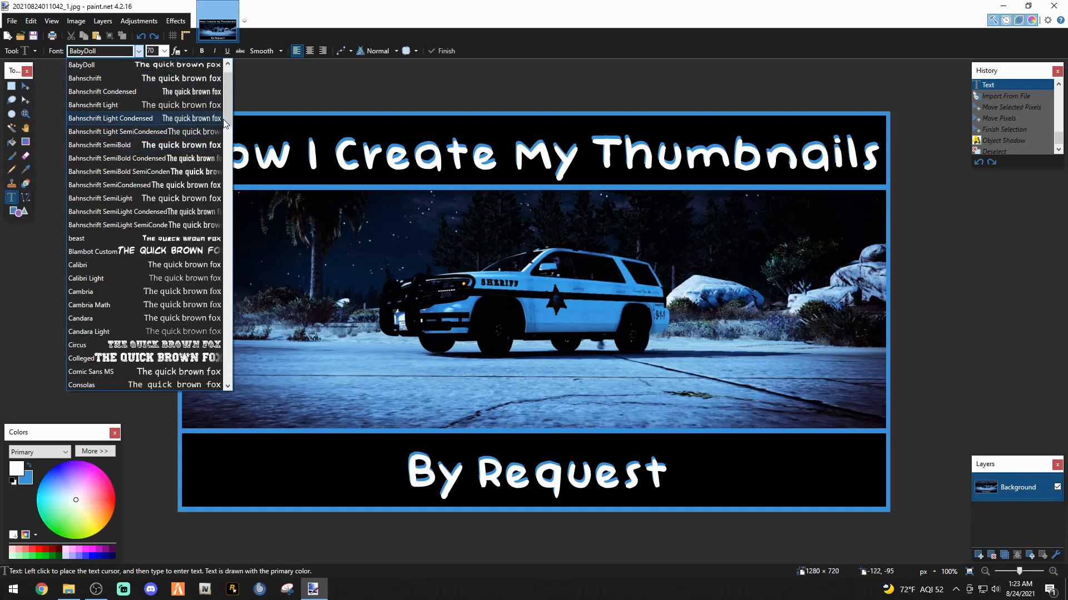
{"action": "left_click_drag", "start_coordinate": [229, 111], "coordinate": [239, 146]}
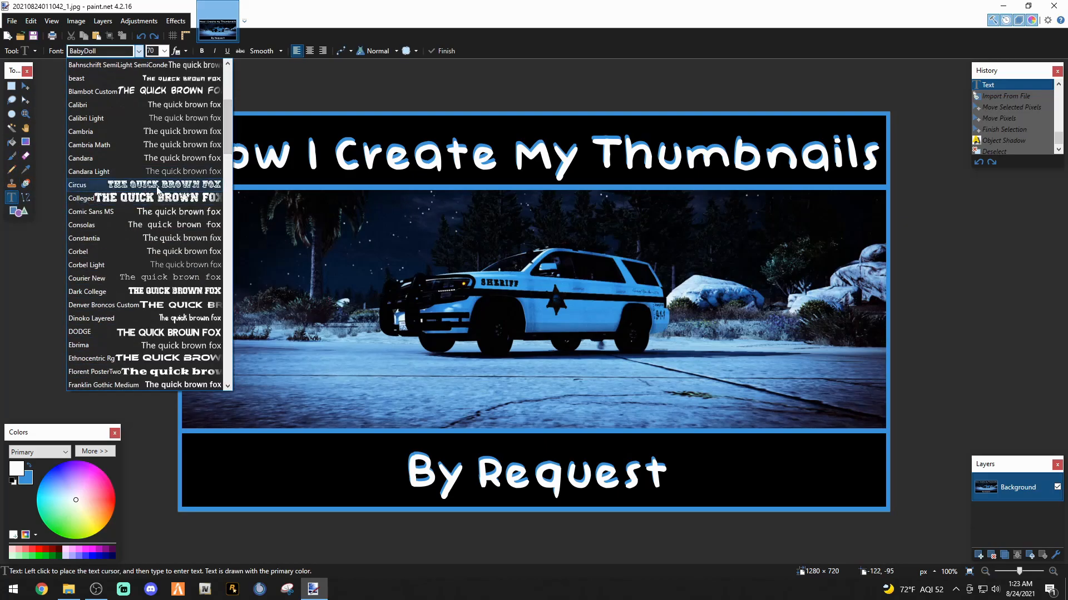
{"action": "left_click_drag", "start_coordinate": [229, 111], "coordinate": [236, 225]}
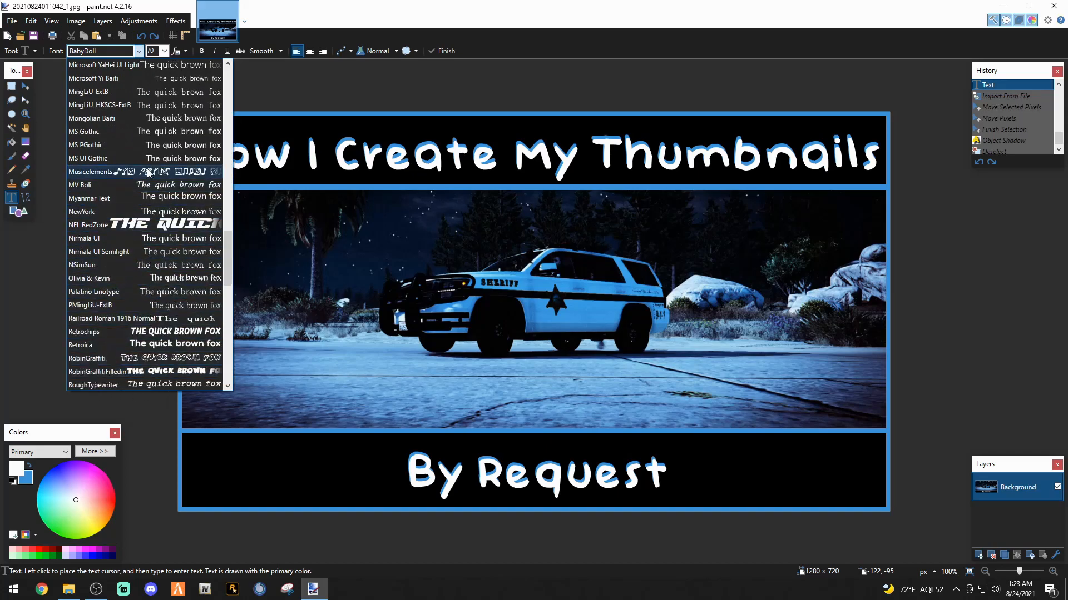
{"action": "left_click_drag", "start_coordinate": [229, 243], "coordinate": [235, 279]}
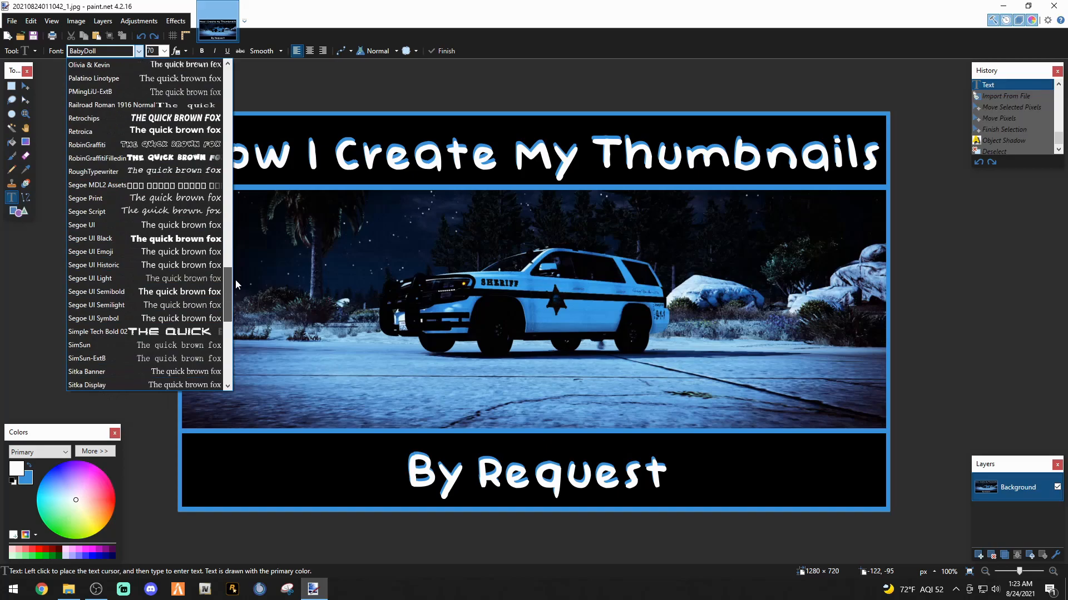
{"action": "left_click", "coordinate": [344, 17]}
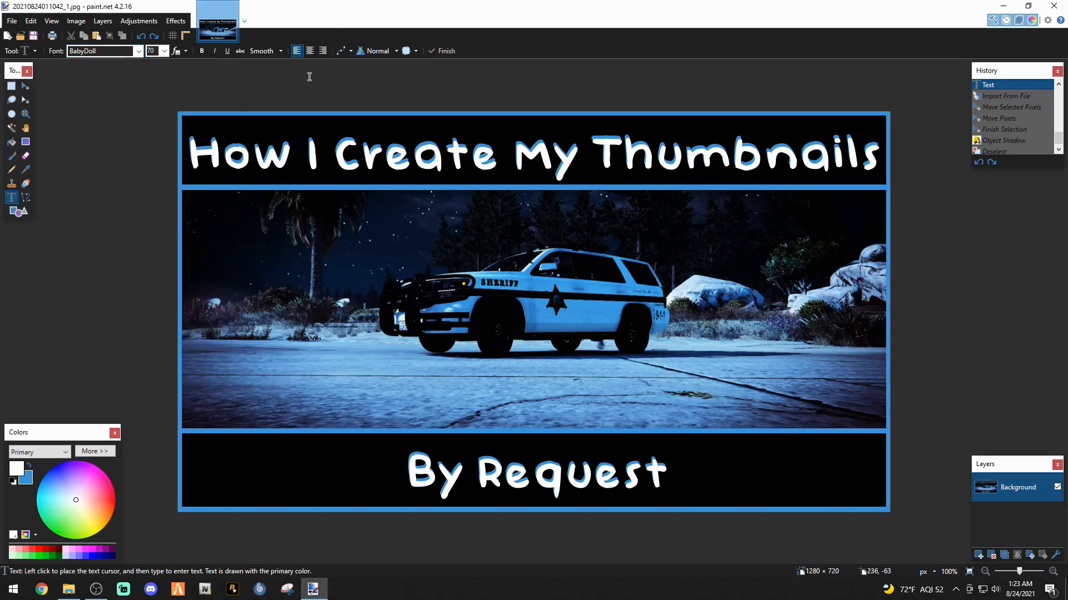